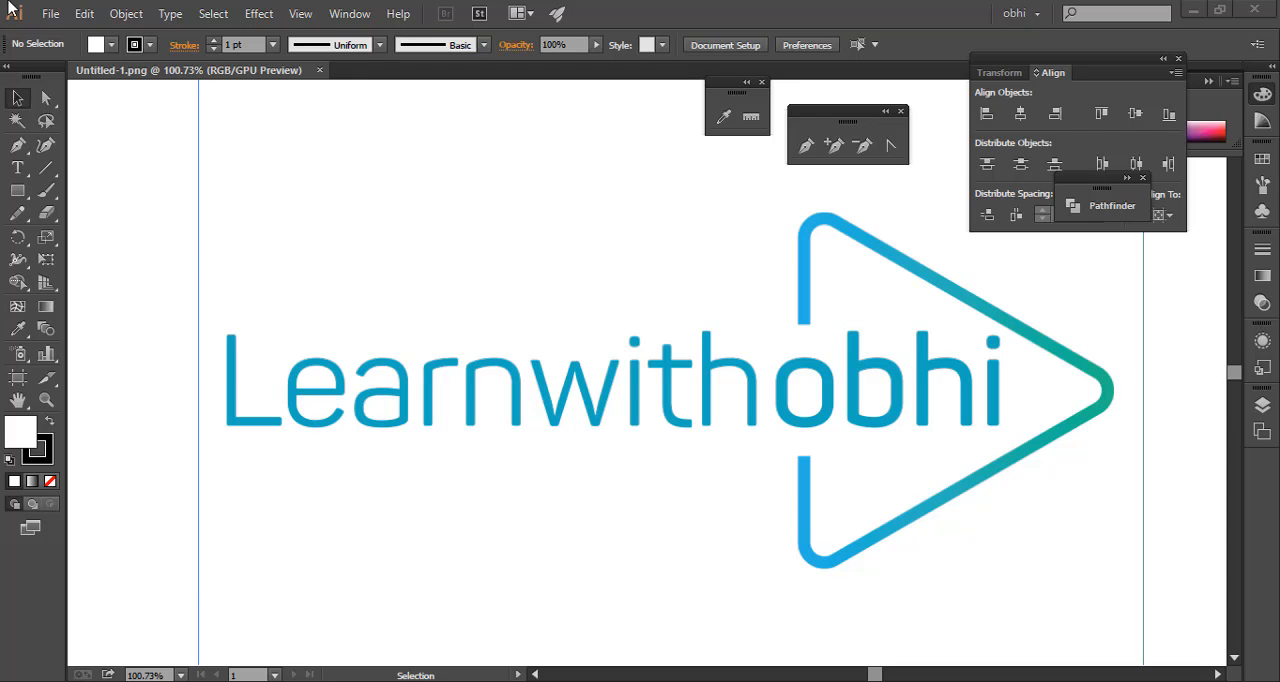
Start setting up a new document and name it "learnwuithobhi"
{"action": "left_click", "coordinate": [49, 14]}
{"action": "left_click", "coordinate": [85, 37]}
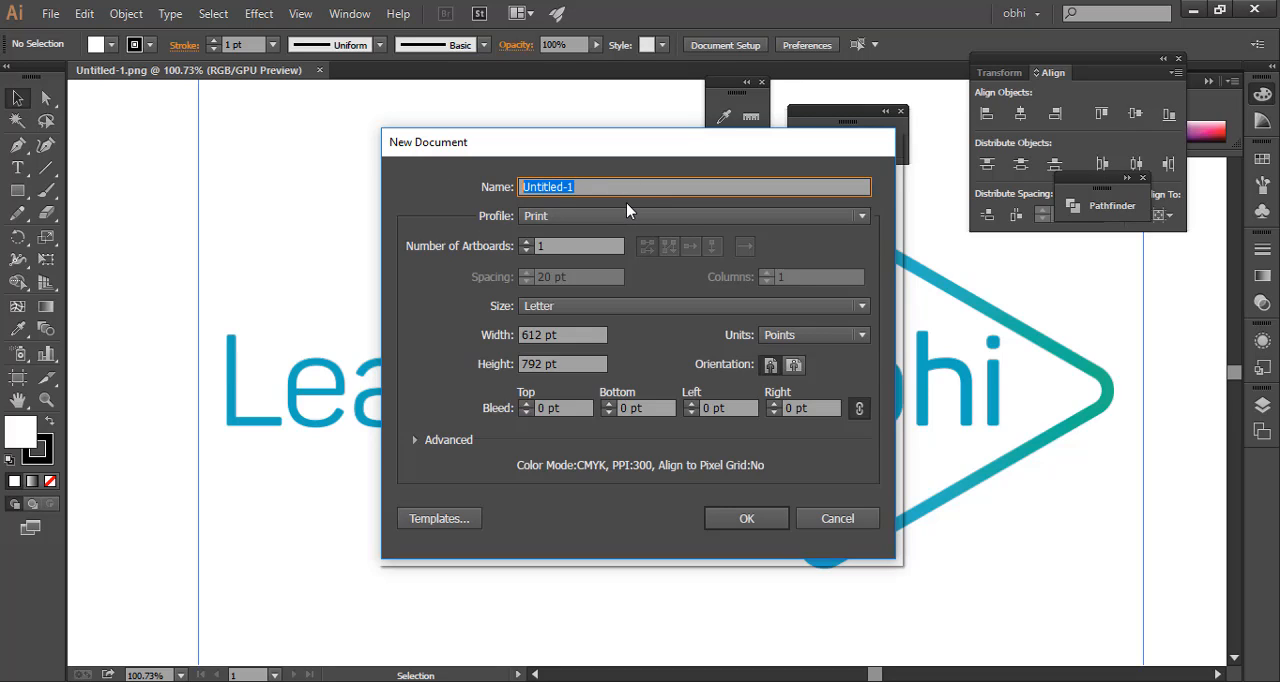
{"action": "type", "text": "ea"}
{"action": "key", "text": "BackSpace"}
{"action": "key", "text": "BackSpace"}
{"action": "type", "text": "learnwuitho"}
{"action": "key", "text": "BackSpace"}
{"action": "type", "text": "obhi"}
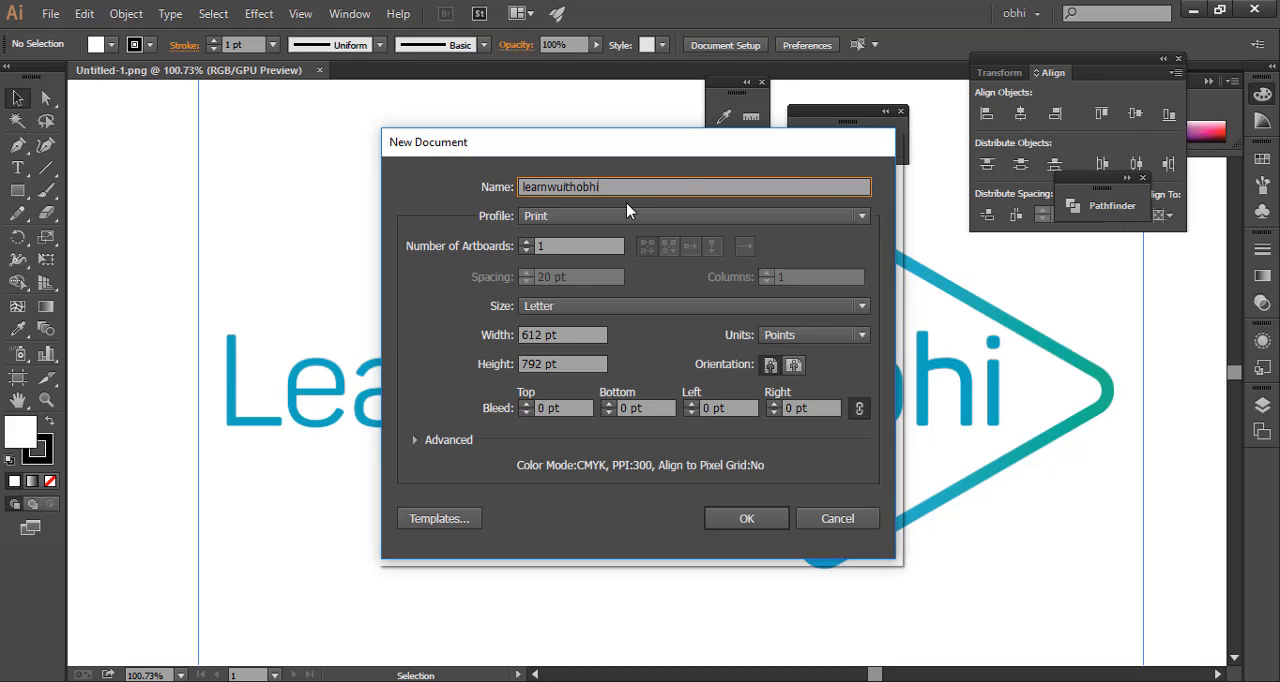
{"action": "key", "text": "Tab"}
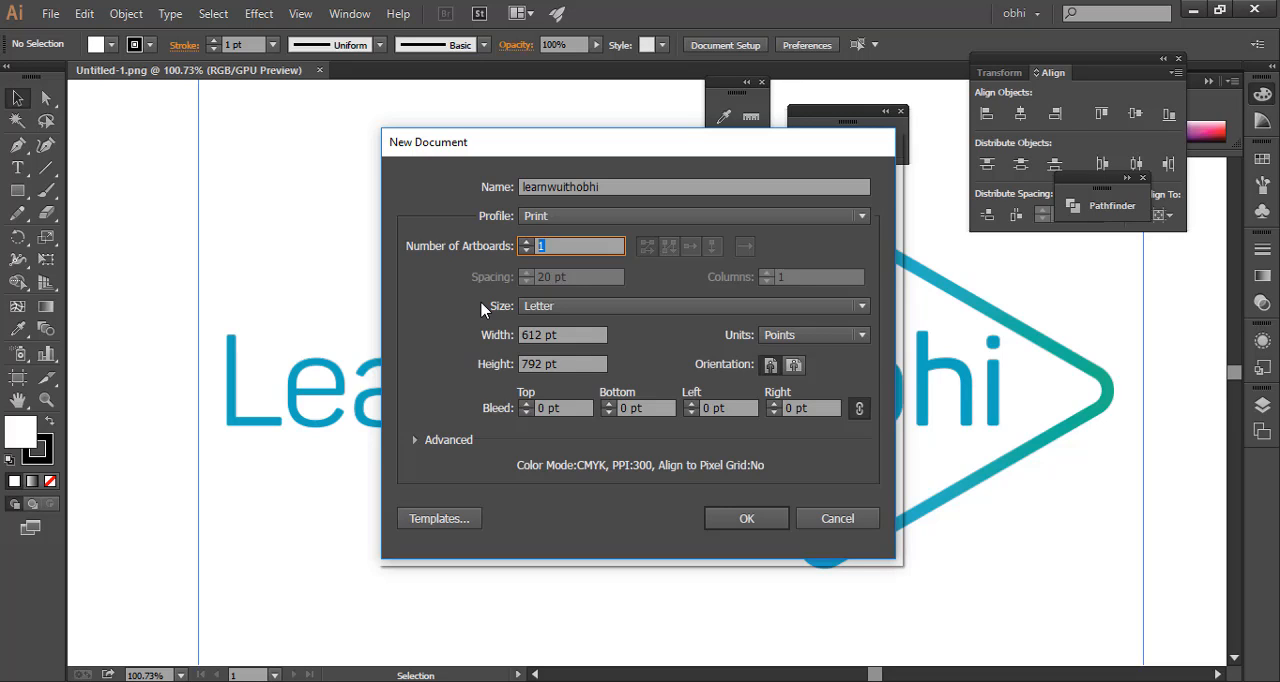
Choose A4 as the new document's page size and keep points as the measurement units
{"action": "left_click", "coordinate": [595, 310]}
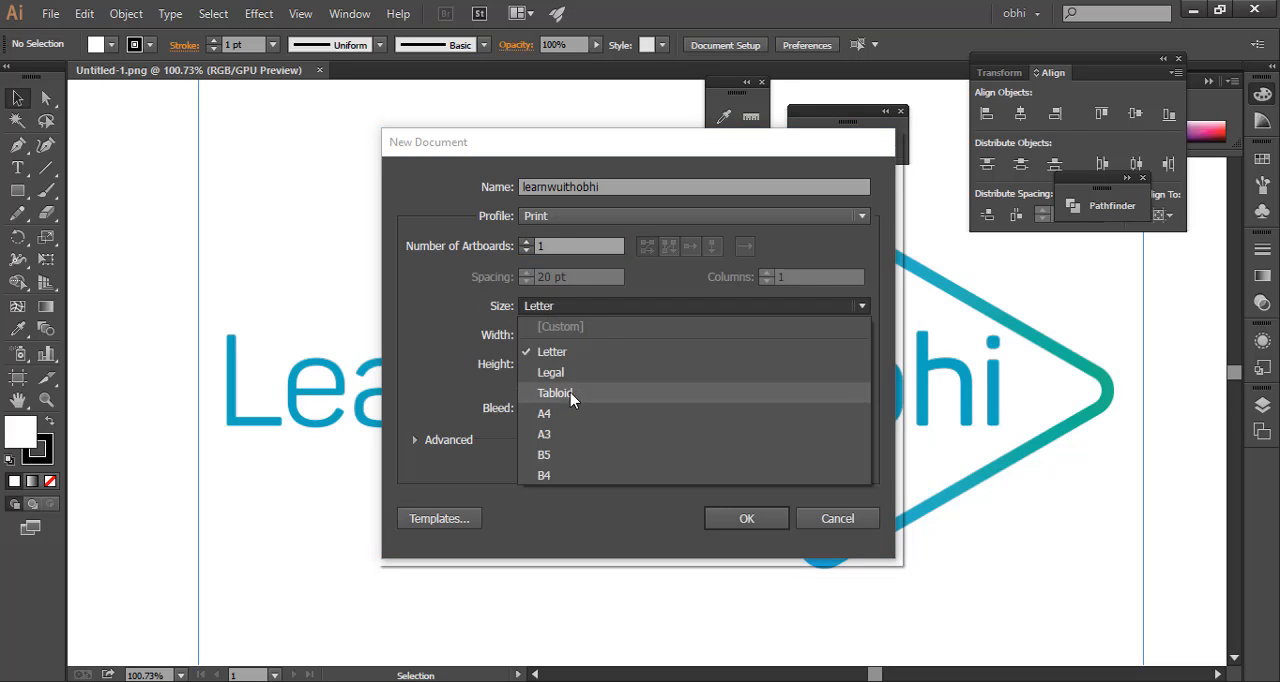
{"action": "left_click", "coordinate": [548, 274]}
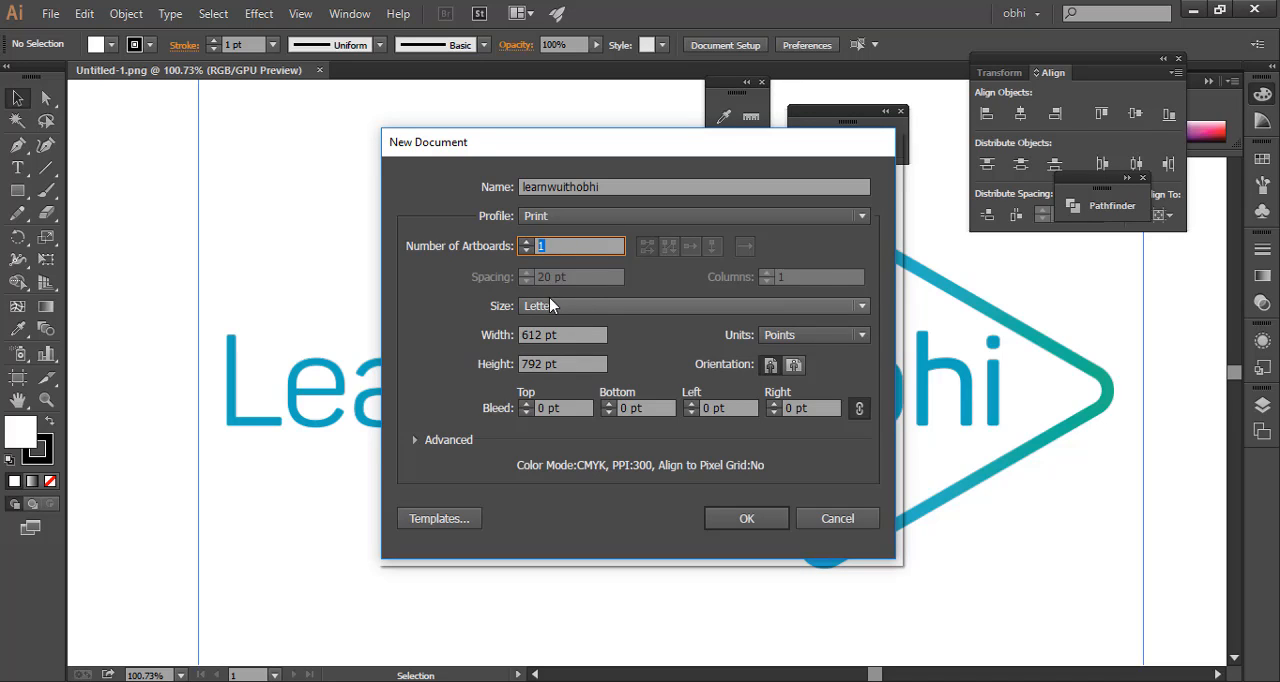
{"action": "left_click", "coordinate": [551, 305]}
{"action": "left_click", "coordinate": [568, 415]}
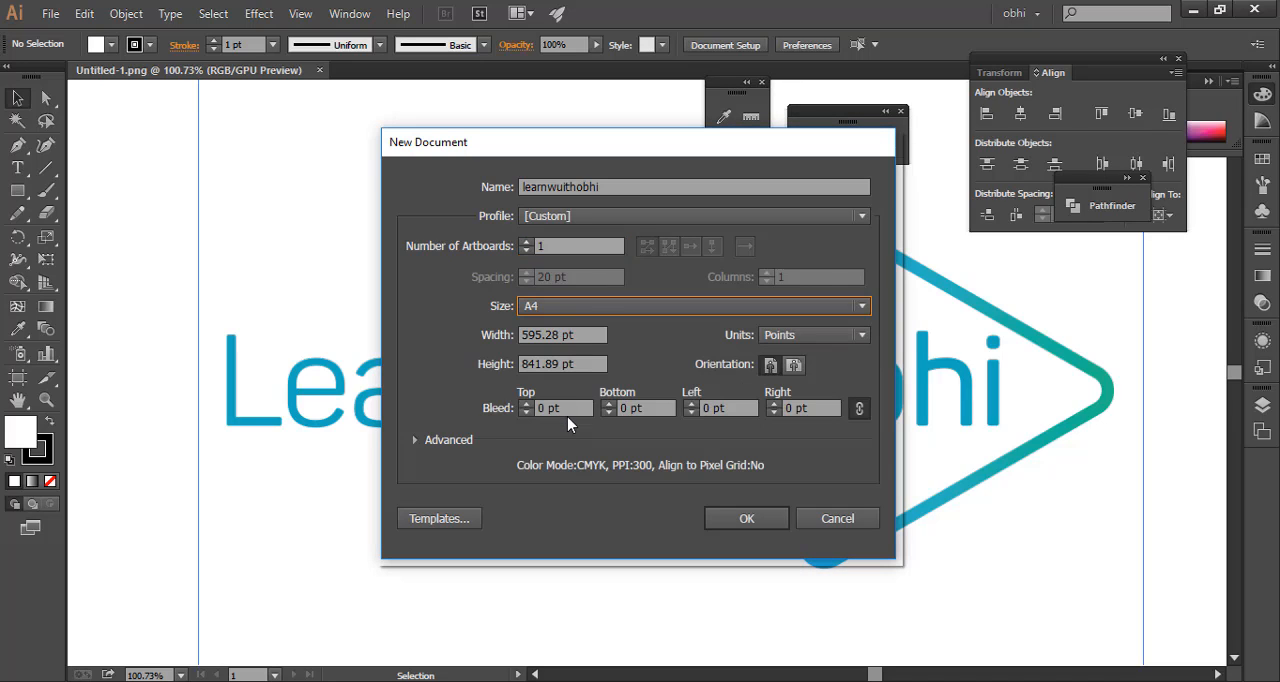
{"action": "left_click", "coordinate": [586, 336]}
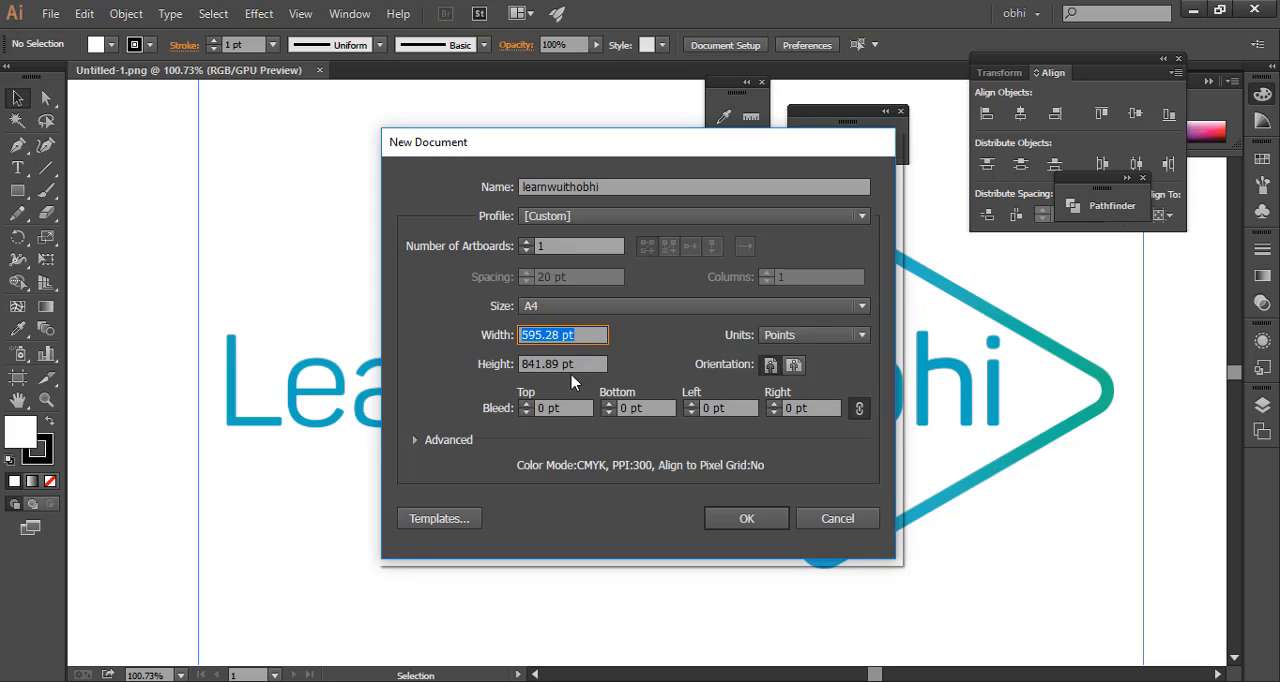
{"action": "left_click", "coordinate": [597, 358]}
{"action": "left_click", "coordinate": [810, 336]}
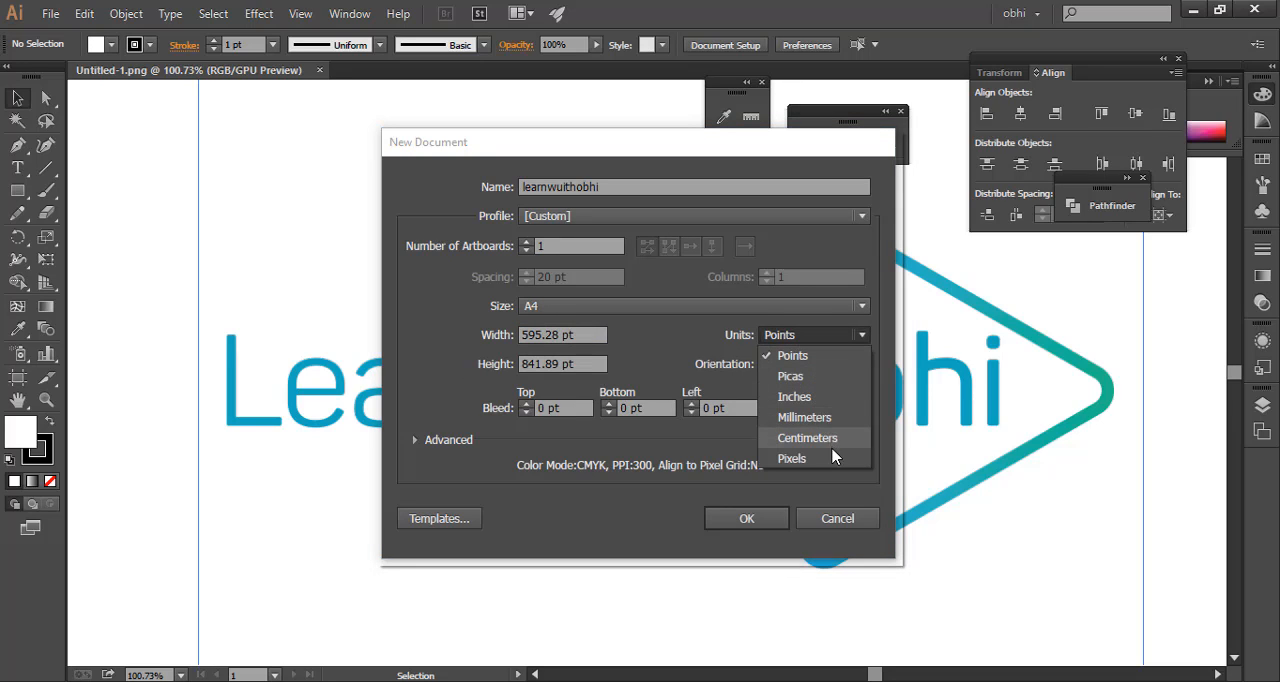
{"action": "left_click", "coordinate": [795, 356]}
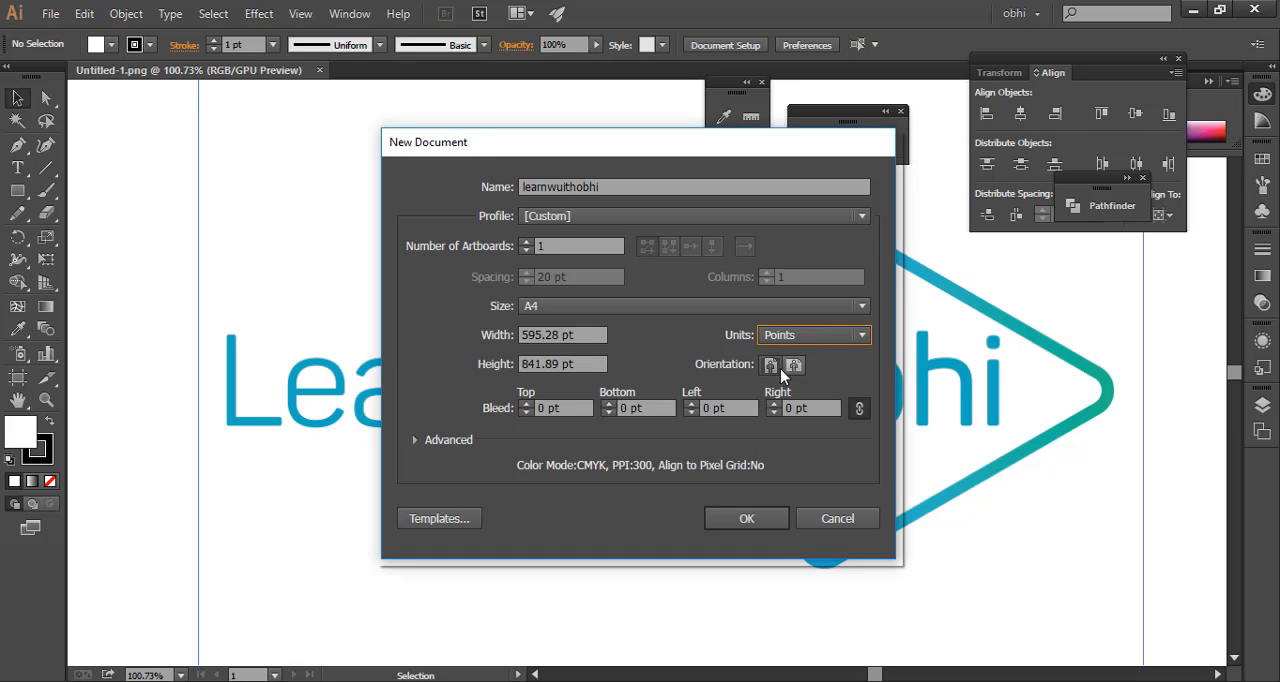
Check the top, bottom, left and right bleed values of the new document
{"action": "left_click", "coordinate": [565, 402]}
{"action": "left_click", "coordinate": [643, 410]}
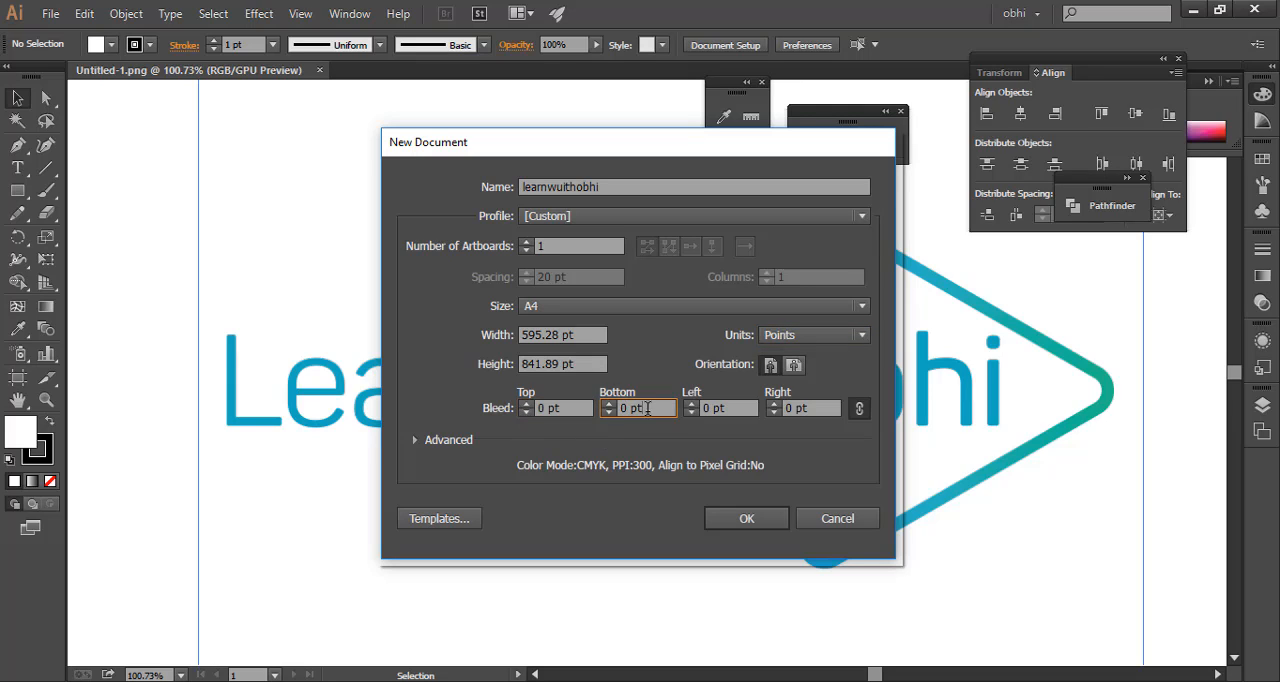
{"action": "left_click", "coordinate": [706, 407]}
{"action": "left_click", "coordinate": [826, 408]}
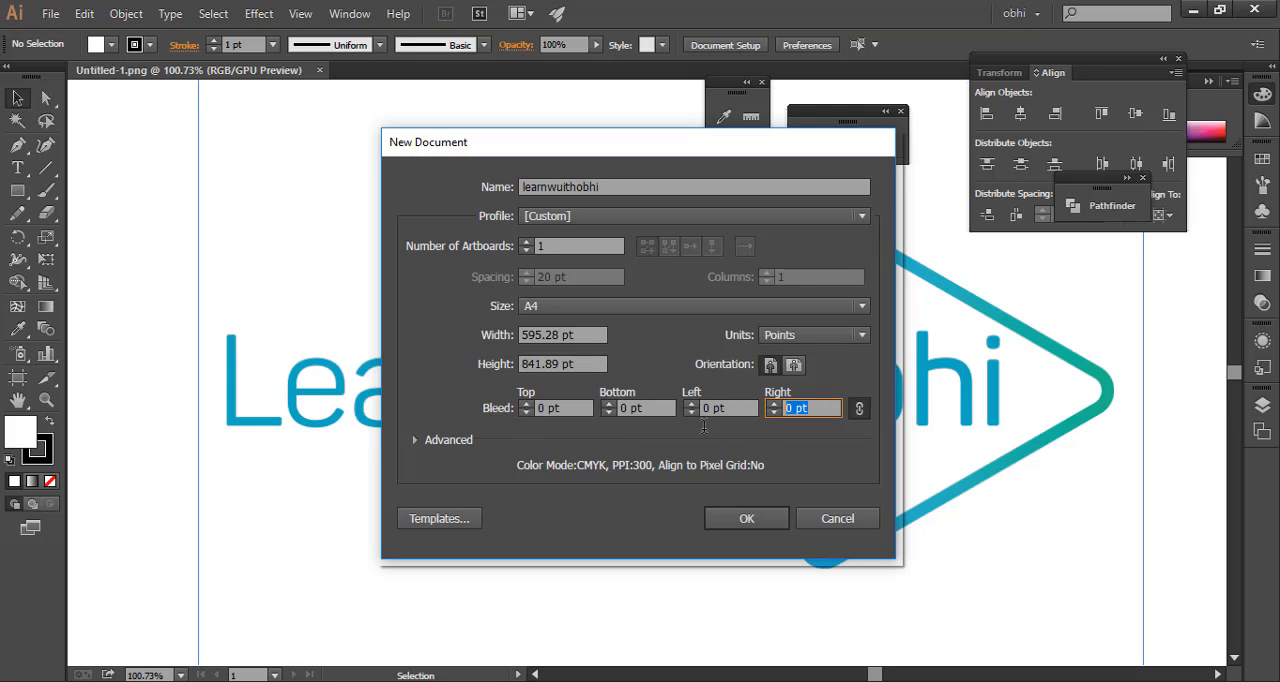
Expand the advanced document settings and review the color mode, raster effects and preview mode choices, keeping CMYK, High (300 ppi) and Default
{"action": "left_click", "coordinate": [414, 442]}
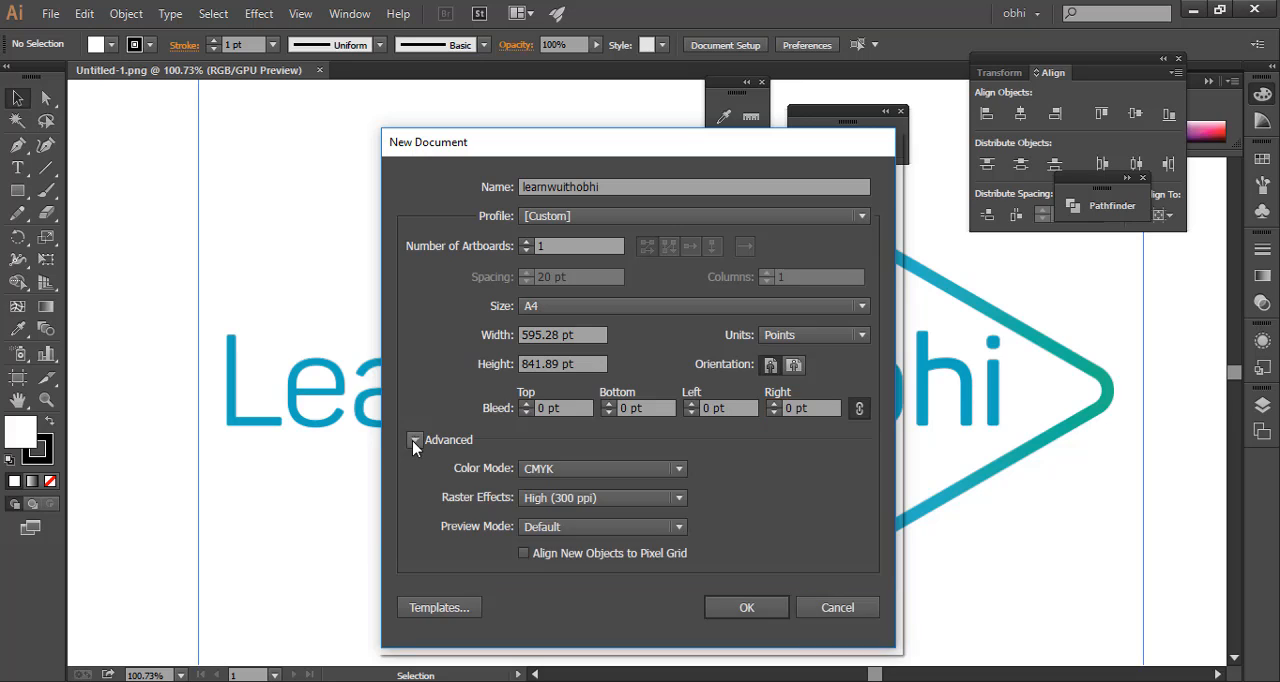
{"action": "left_click_drag", "start_coordinate": [587, 153], "coordinate": [585, 117]}
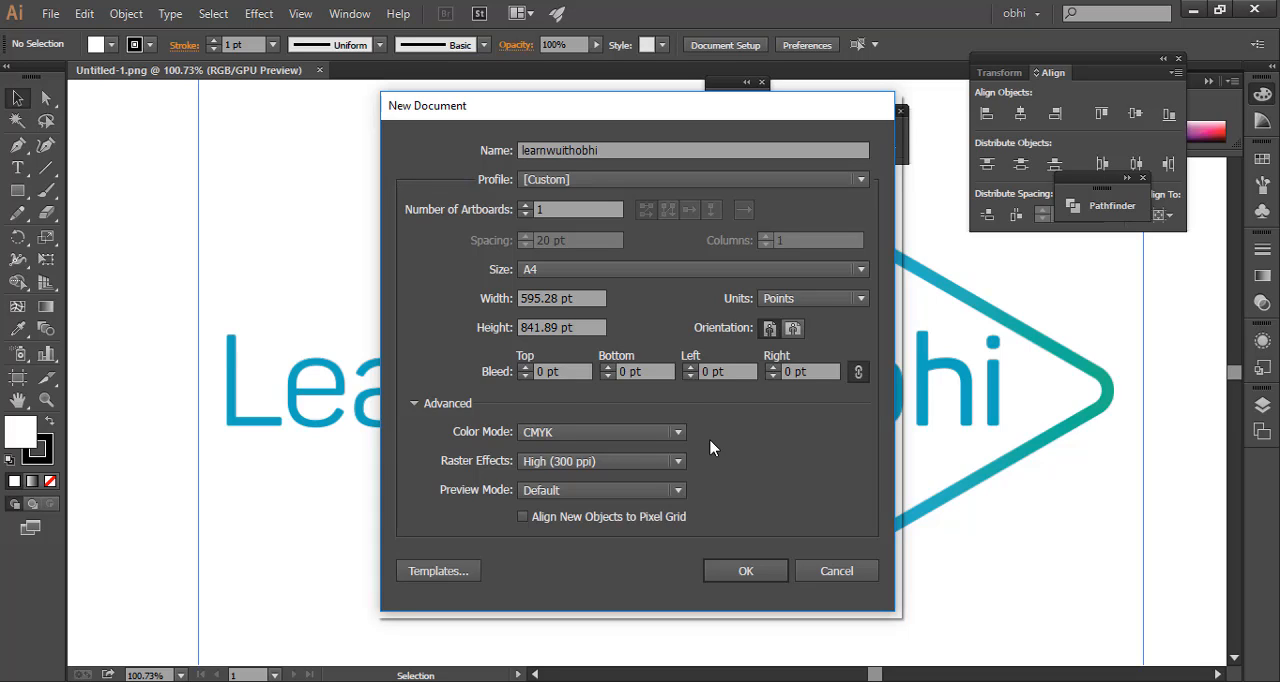
{"action": "left_click", "coordinate": [623, 434]}
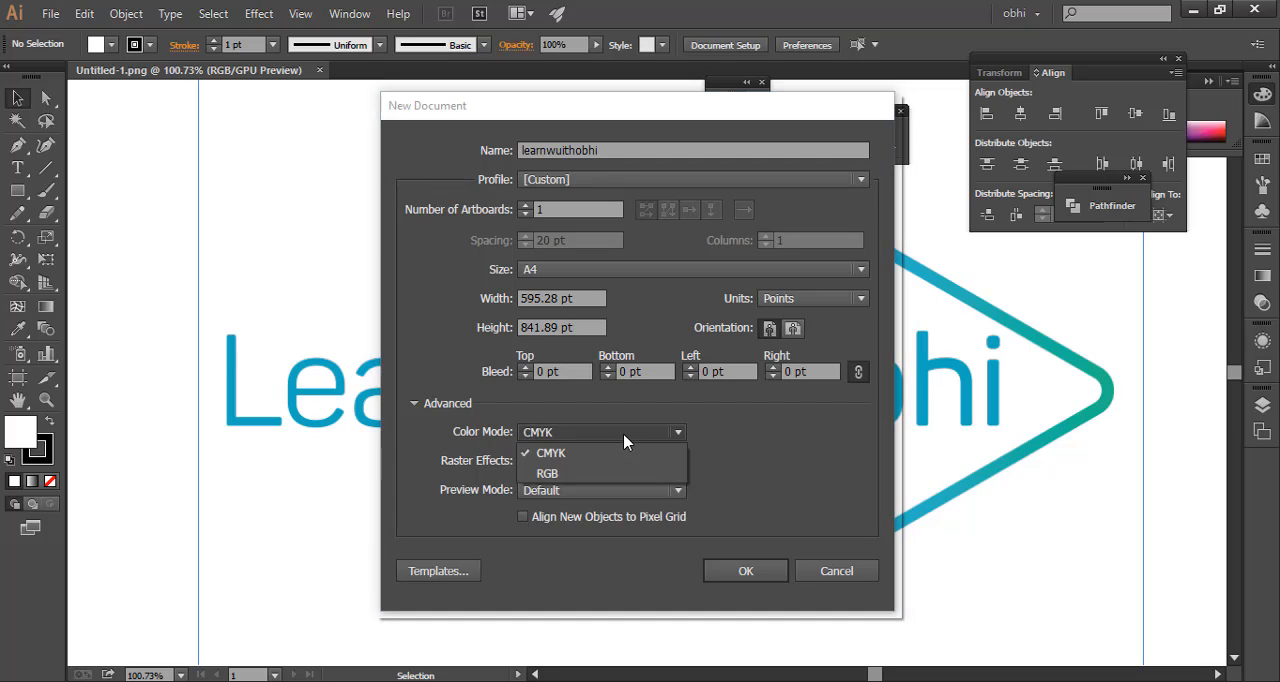
{"action": "left_click", "coordinate": [623, 440]}
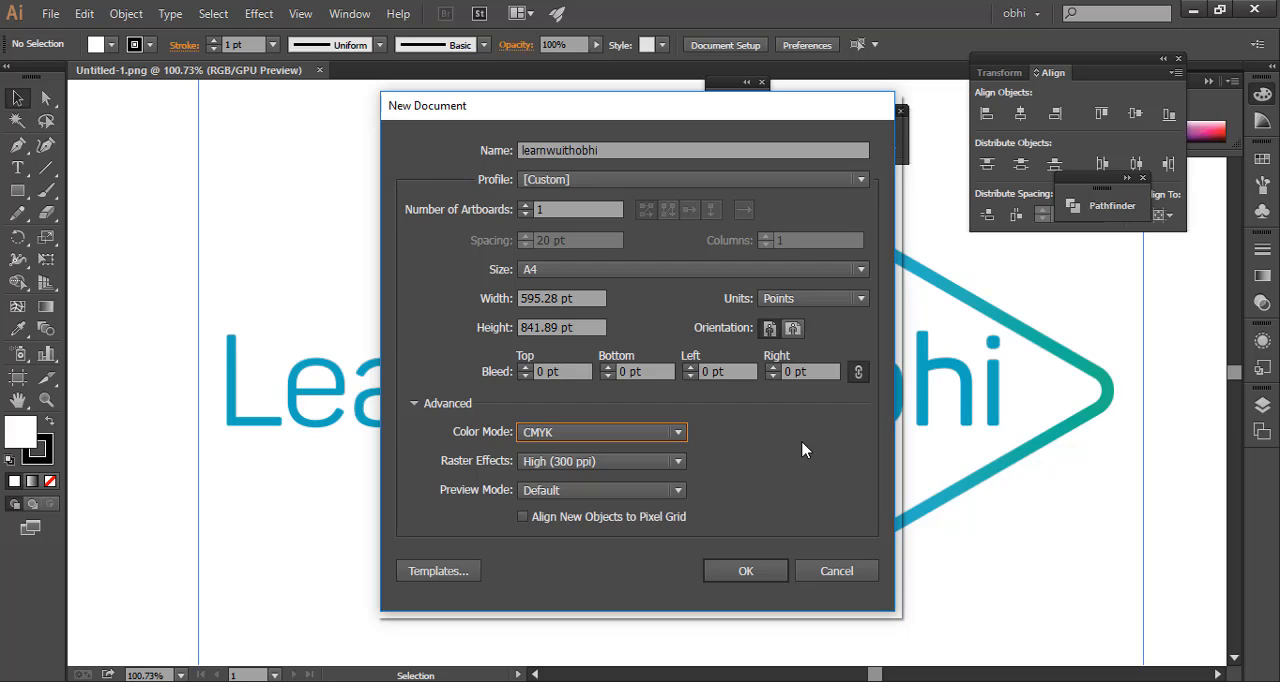
{"action": "left_click", "coordinate": [665, 462]}
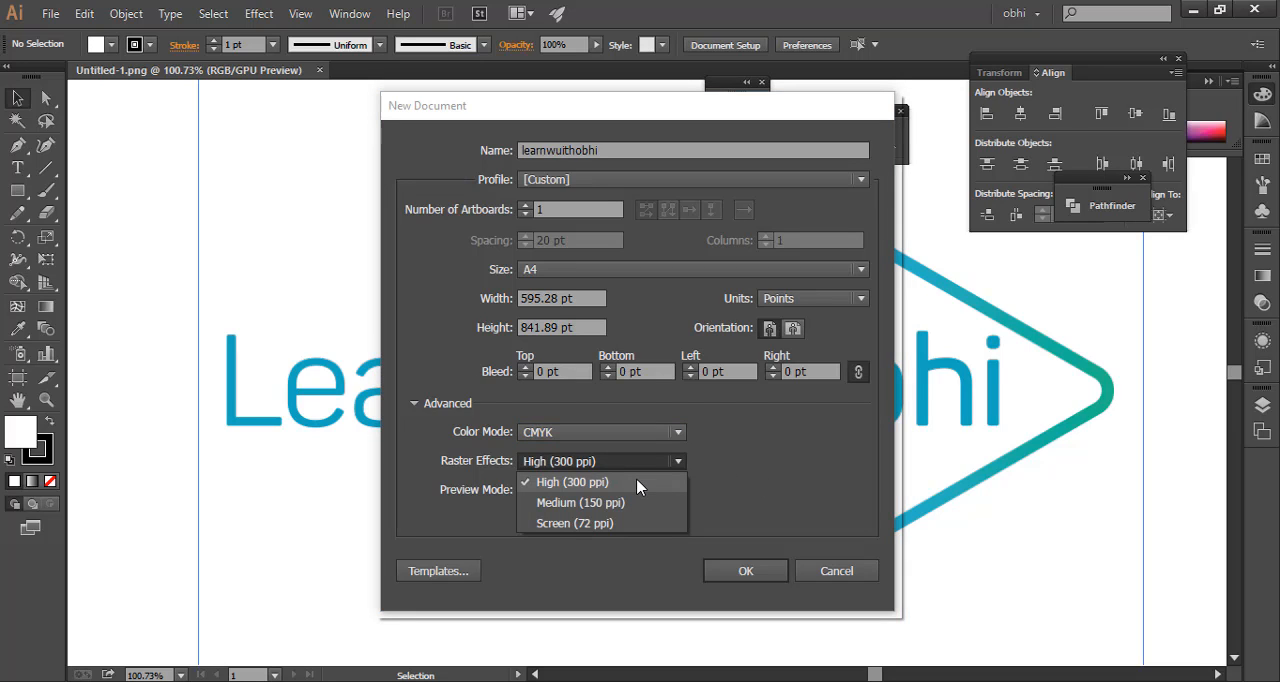
{"action": "left_click", "coordinate": [645, 484]}
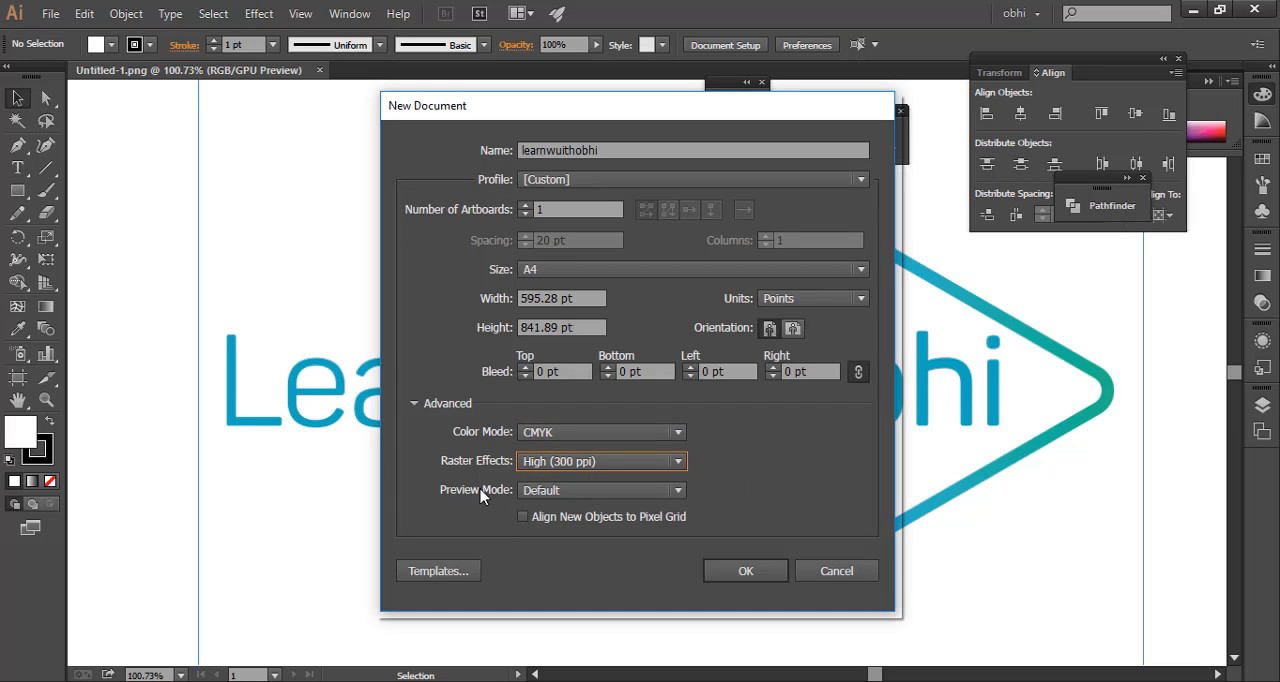
{"action": "left_click", "coordinate": [582, 489]}
{"action": "left_click", "coordinate": [582, 489]}
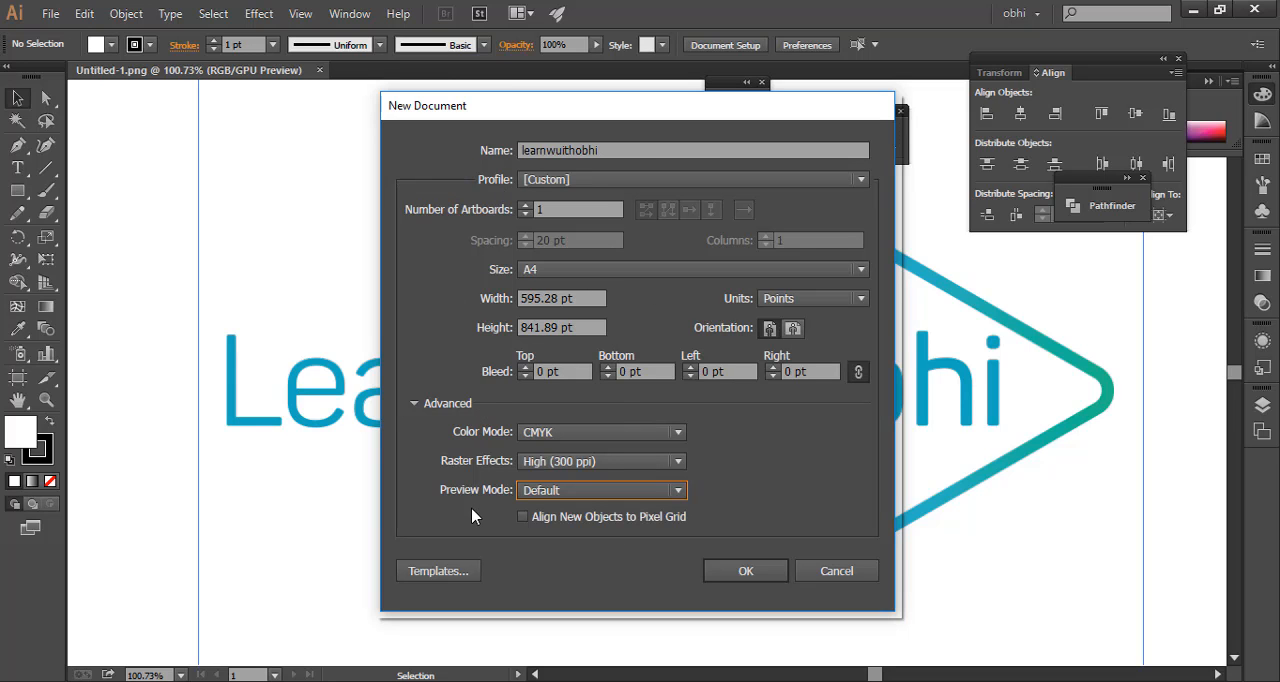
Create a document from the Business Cards file in the Blank Templates folder
{"action": "left_click", "coordinate": [476, 570]}
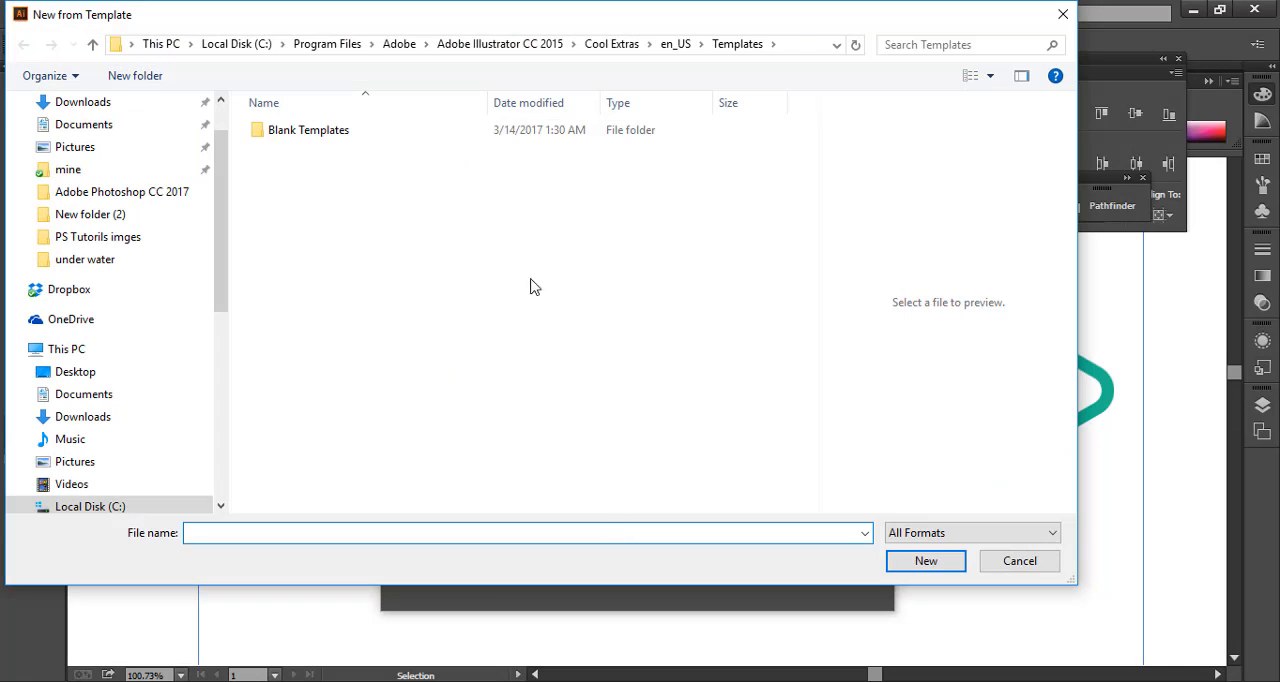
{"action": "double_click", "coordinate": [358, 131]}
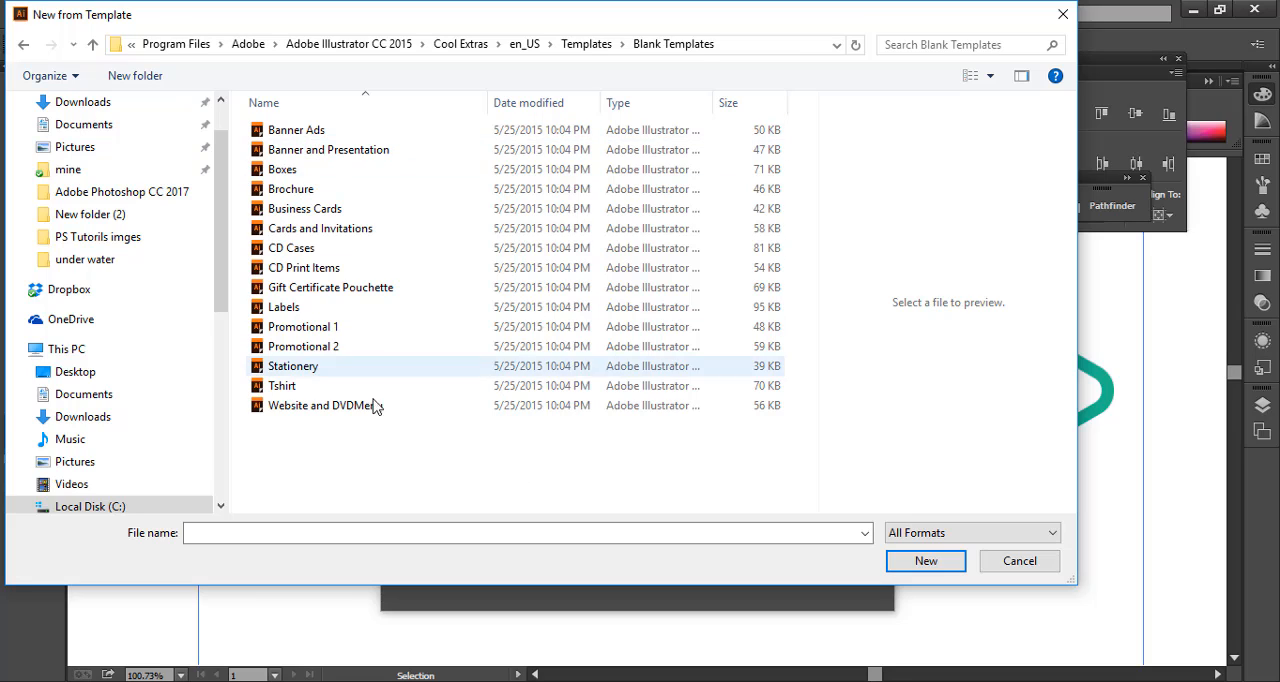
{"action": "left_click", "coordinate": [318, 137]}
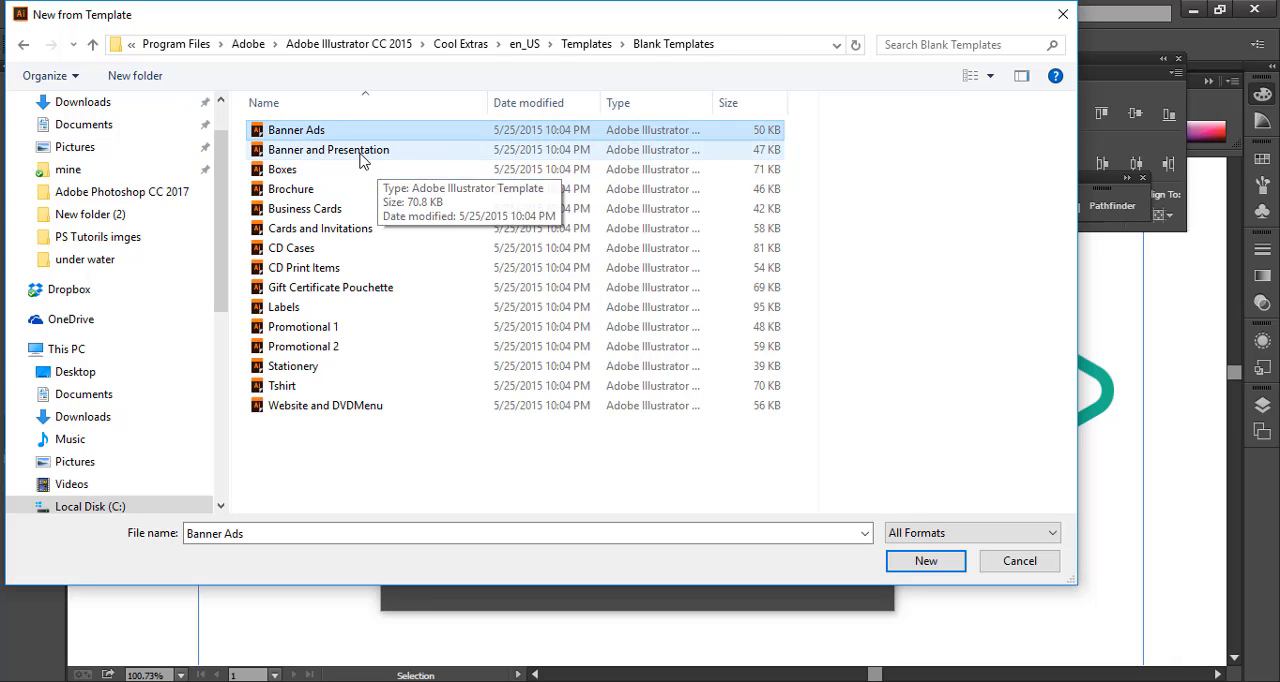
{"action": "left_click", "coordinate": [375, 153]}
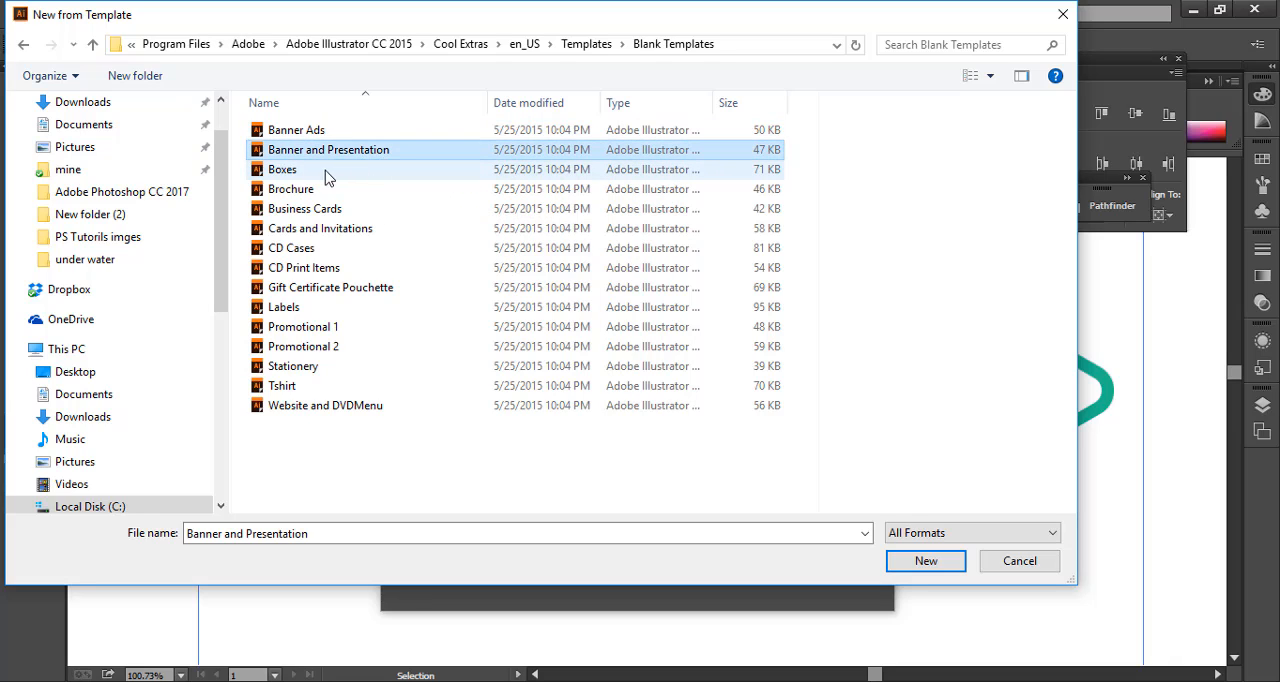
{"action": "left_click", "coordinate": [325, 172]}
{"action": "left_click", "coordinate": [338, 190]}
{"action": "left_click", "coordinate": [352, 209]}
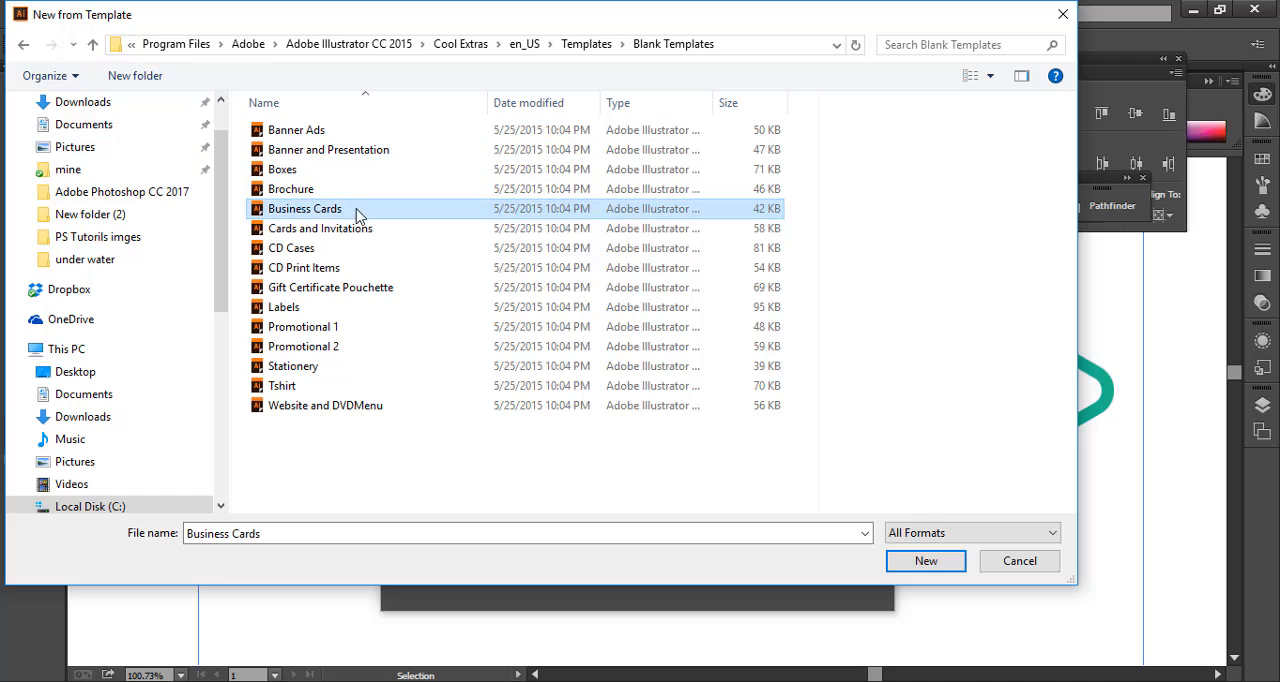
{"action": "key", "text": "Escape"}
{"action": "key", "text": "Return"}
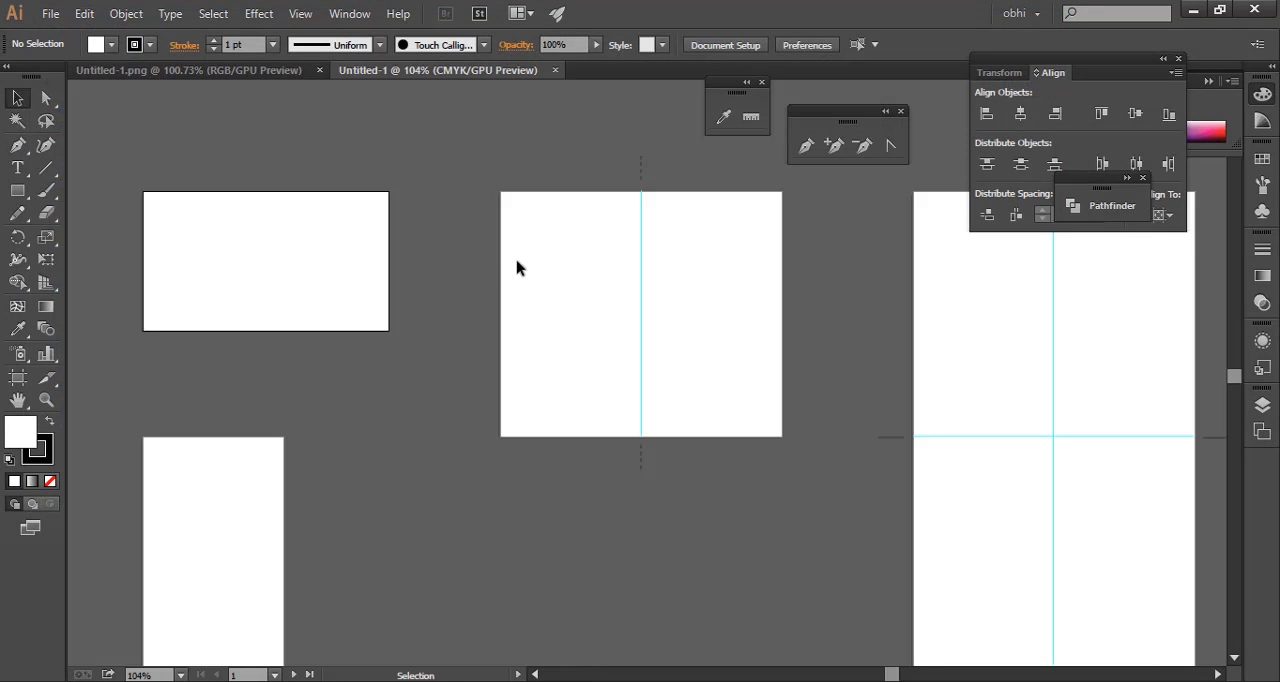
Look over the business card template's artboards and close that document
{"action": "left_click_drag", "start_coordinate": [760, 251], "coordinate": [791, 297]}
{"action": "left_click_drag", "start_coordinate": [260, 241], "coordinate": [212, 268]}
{"action": "left_click_drag", "start_coordinate": [361, 266], "coordinate": [543, 242]}
{"action": "left_click", "coordinate": [563, 70]}
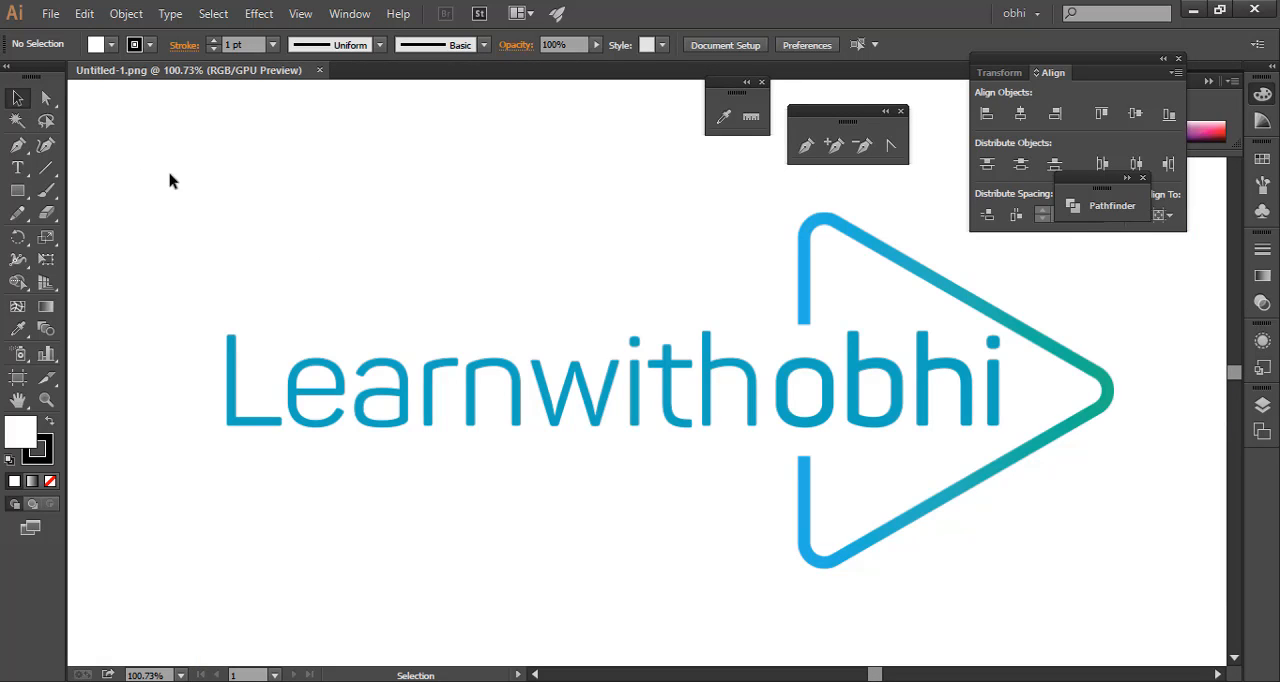
Create a new document with the default settings and fit its artboard in the window
{"action": "key", "text": "z"}
{"action": "left_click_drag", "start_coordinate": [623, 323], "coordinate": [527, 305]}
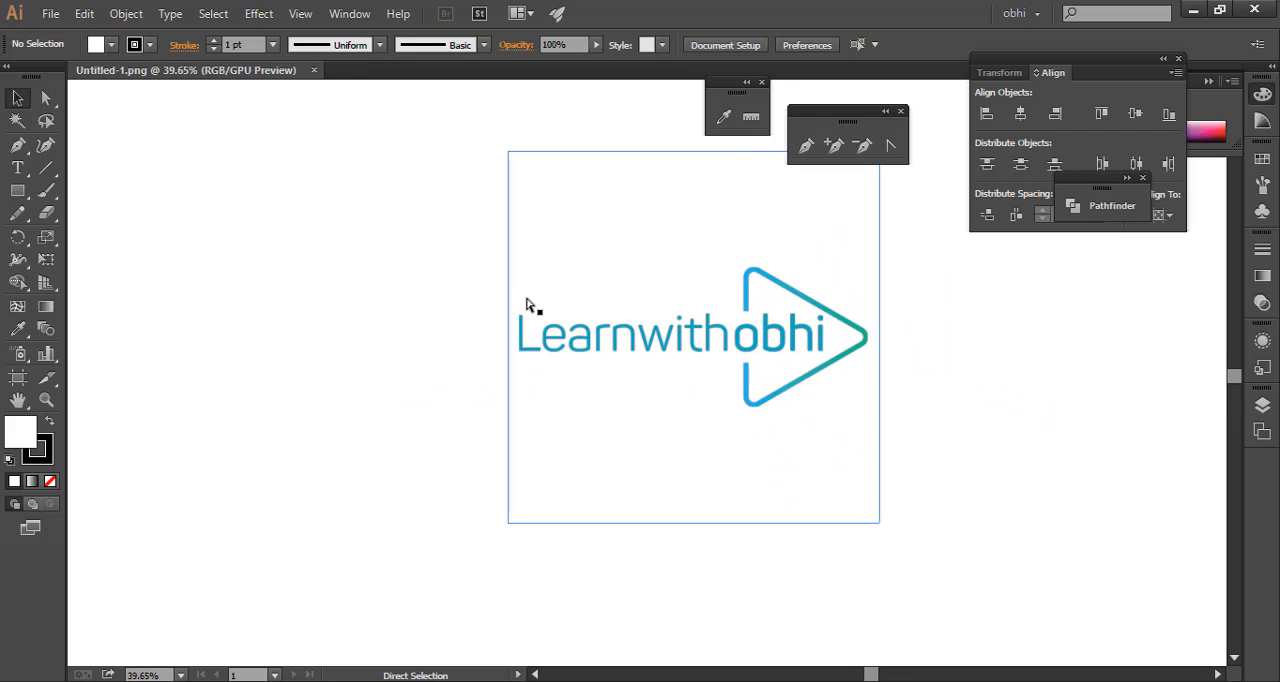
{"action": "key", "text": "ctrl+n"}
{"action": "key", "text": "Return"}
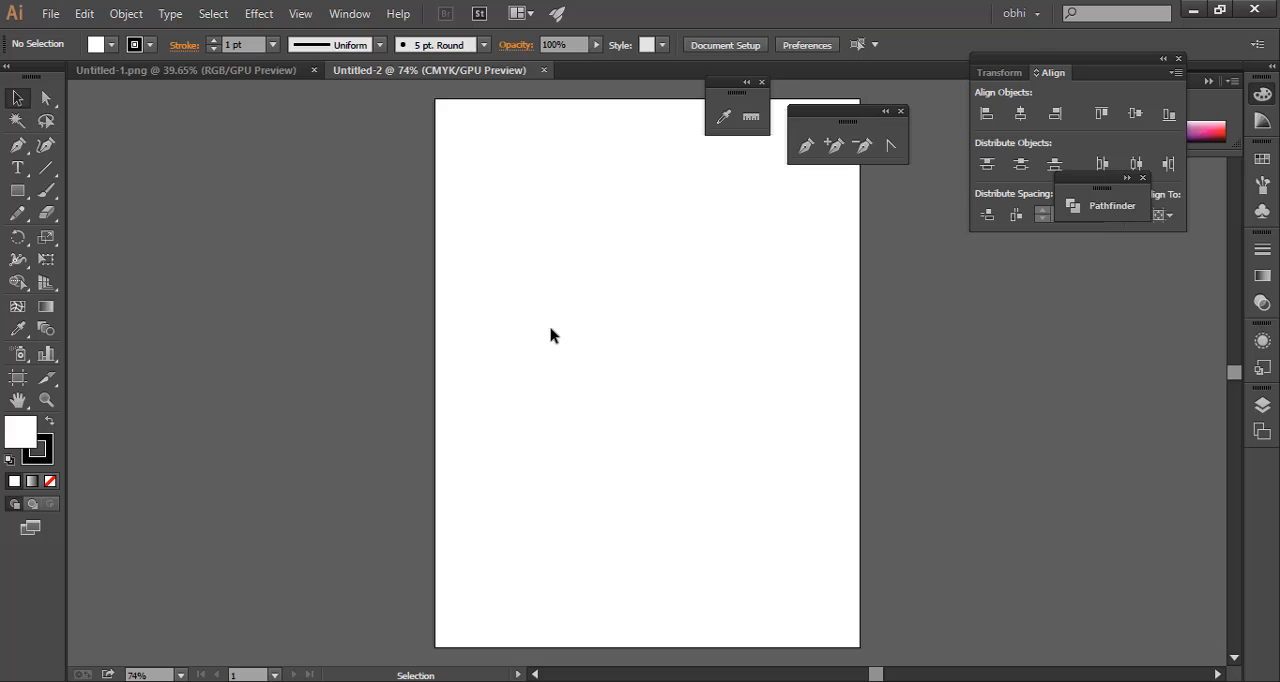
{"action": "mouse_move", "coordinate": [795, 335]}
{"action": "left_mouse_down"}
{"action": "mouse_move", "coordinate": [754, 347]}
{"action": "mouse_move", "coordinate": [776, 345]}
{"action": "left_mouse_up"}
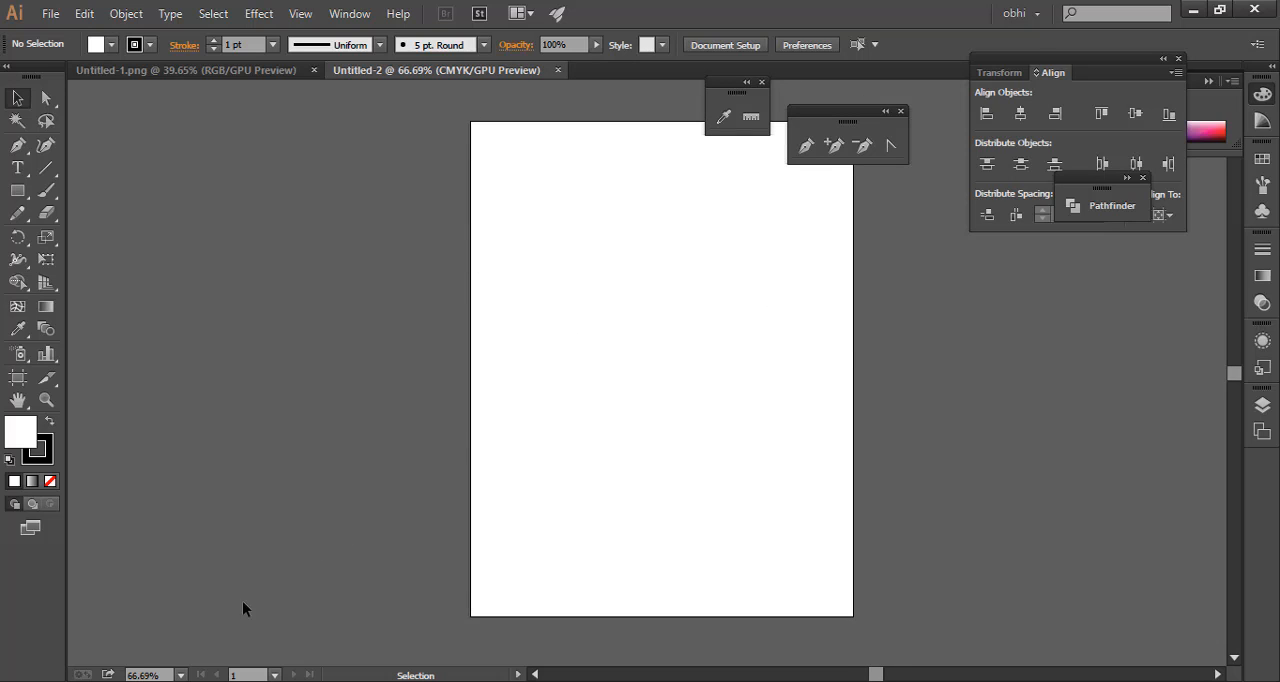
{"action": "left_click", "coordinate": [180, 675]}
{"action": "left_click", "coordinate": [204, 654]}
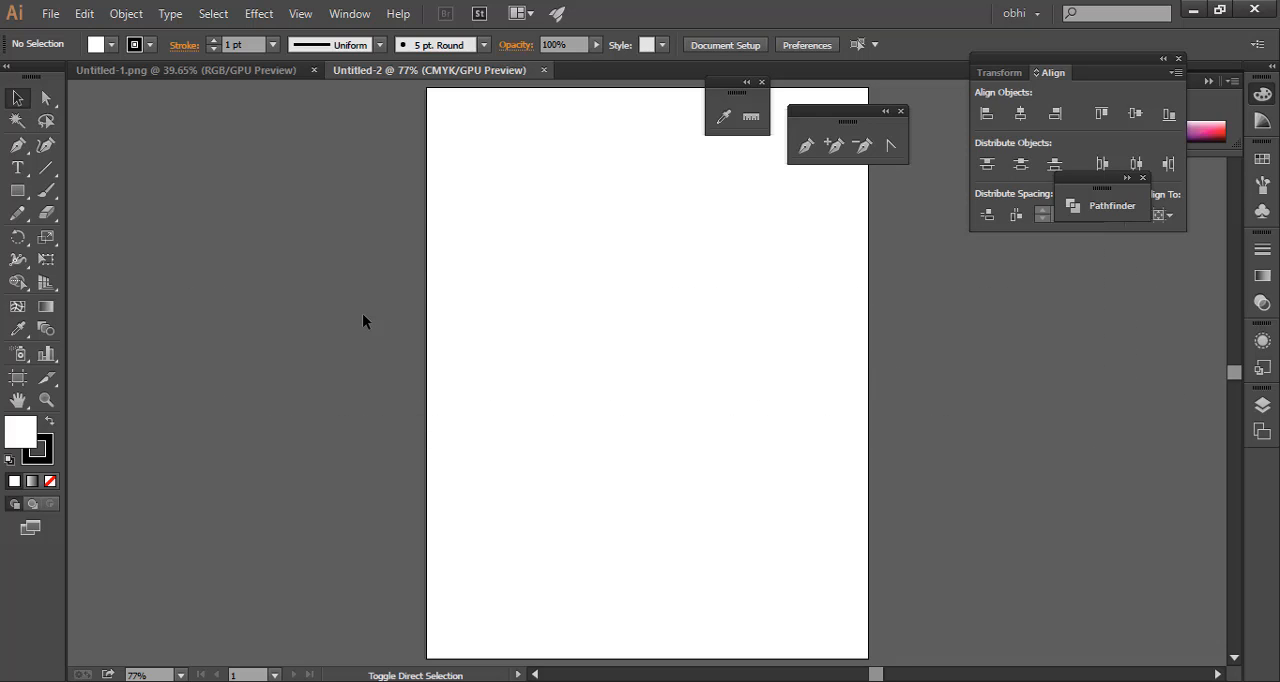
Hide the artboard to view the whole drawing area as plain canvas, and show the artboard again
{"action": "key", "text": "ctrl+shift+h"}
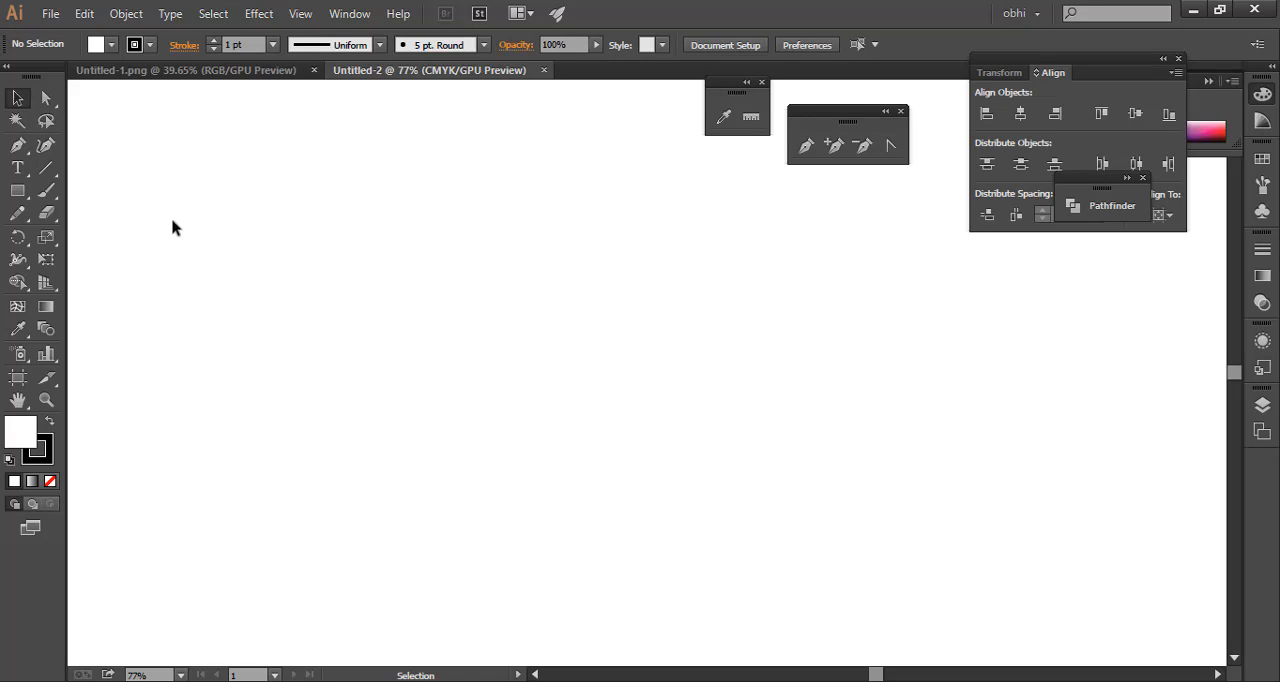
{"action": "left_click_drag", "start_coordinate": [171, 212], "coordinate": [1088, 520]}
{"action": "left_click_drag", "start_coordinate": [124, 318], "coordinate": [1148, 487]}
{"action": "left_click_drag", "start_coordinate": [351, 201], "coordinate": [638, 299]}
{"action": "left_click_drag", "start_coordinate": [151, 161], "coordinate": [276, 292]}
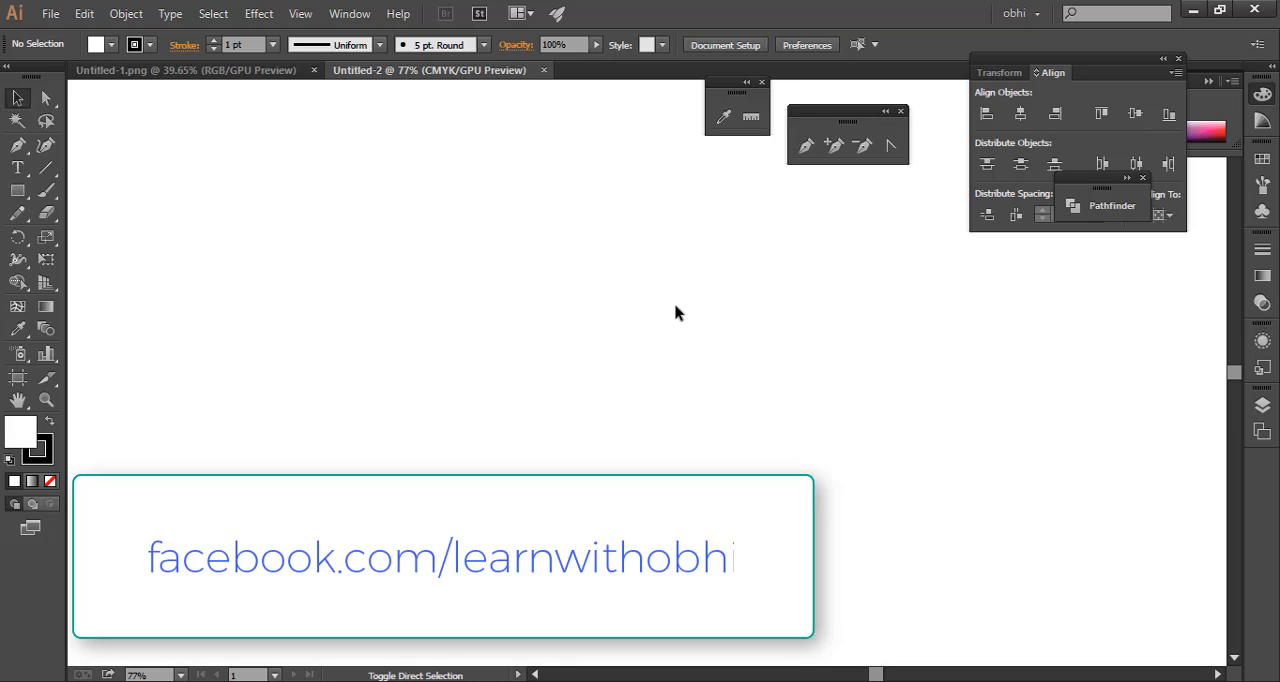
{"action": "key", "text": "ctrl+shift+h"}
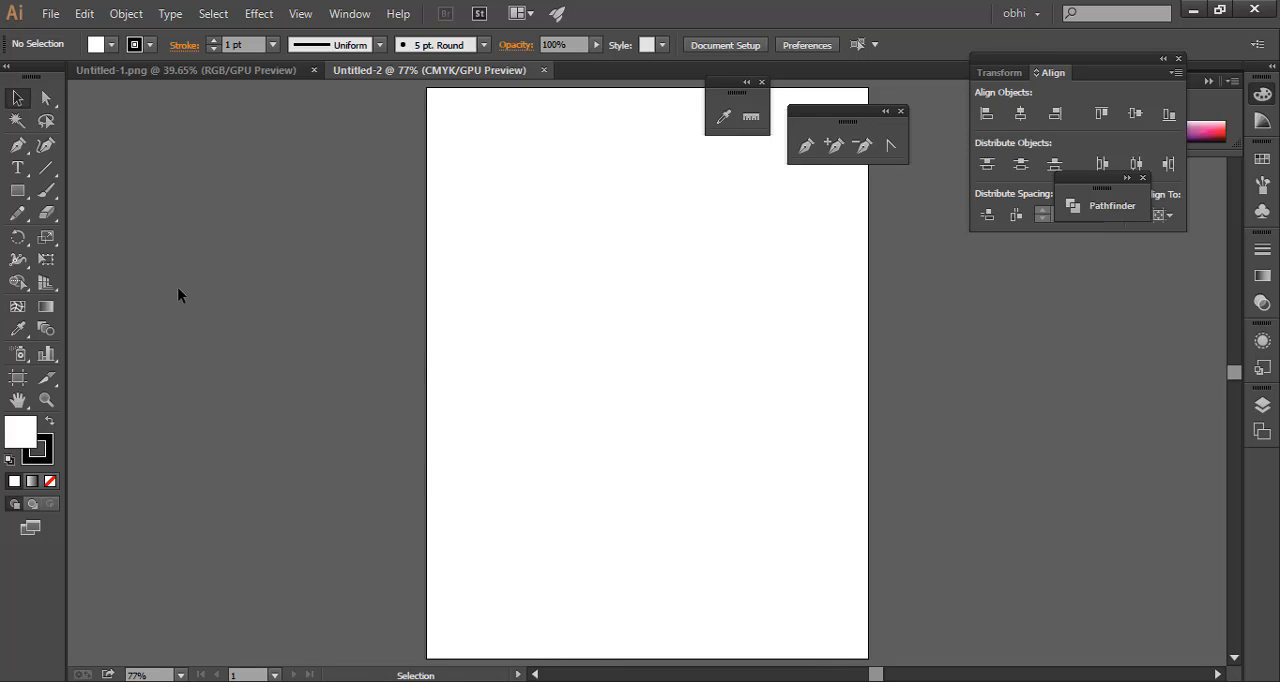
Draw a white square with a 1 pt black stroke on the empty canvas to the left of the artboard
{"action": "left_click_drag", "start_coordinate": [185, 209], "coordinate": [288, 389]}
{"action": "key", "text": "ctrl+space"}
{"action": "left_click_drag", "start_coordinate": [784, 302], "coordinate": [872, 320]}
{"action": "key", "text": "space"}
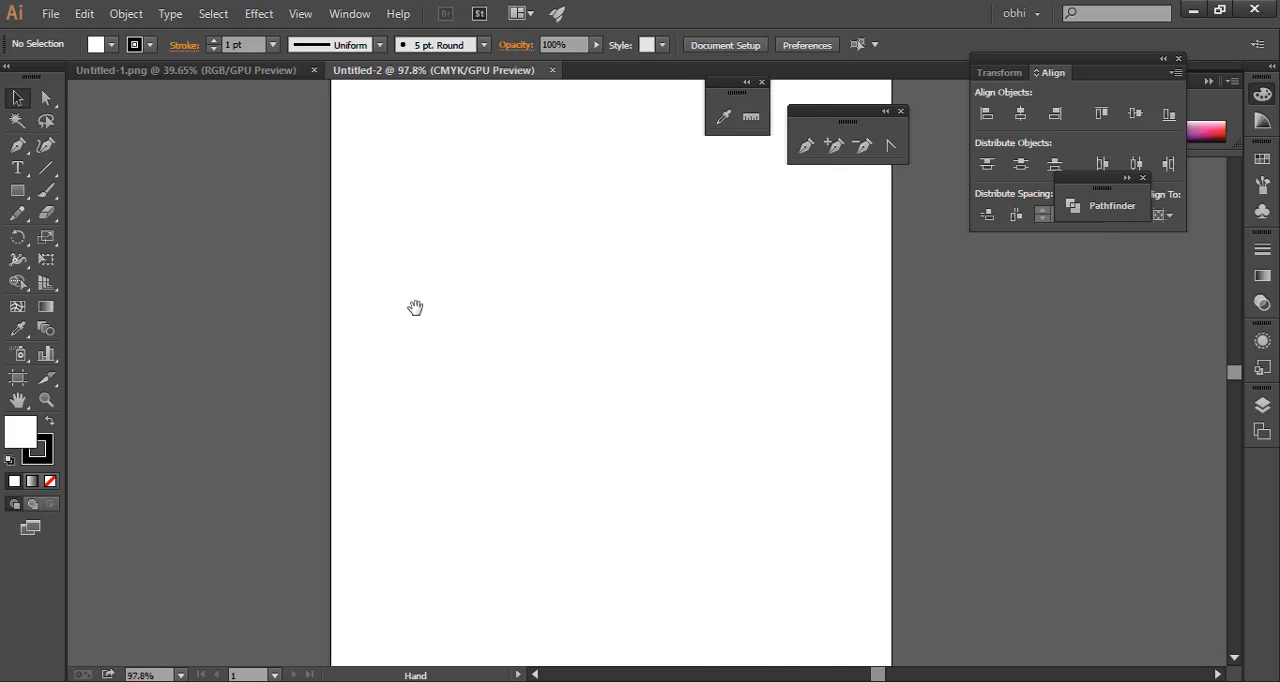
{"action": "left_click_drag", "start_coordinate": [415, 307], "coordinate": [668, 306]}
{"action": "left_click", "coordinate": [22, 163]}
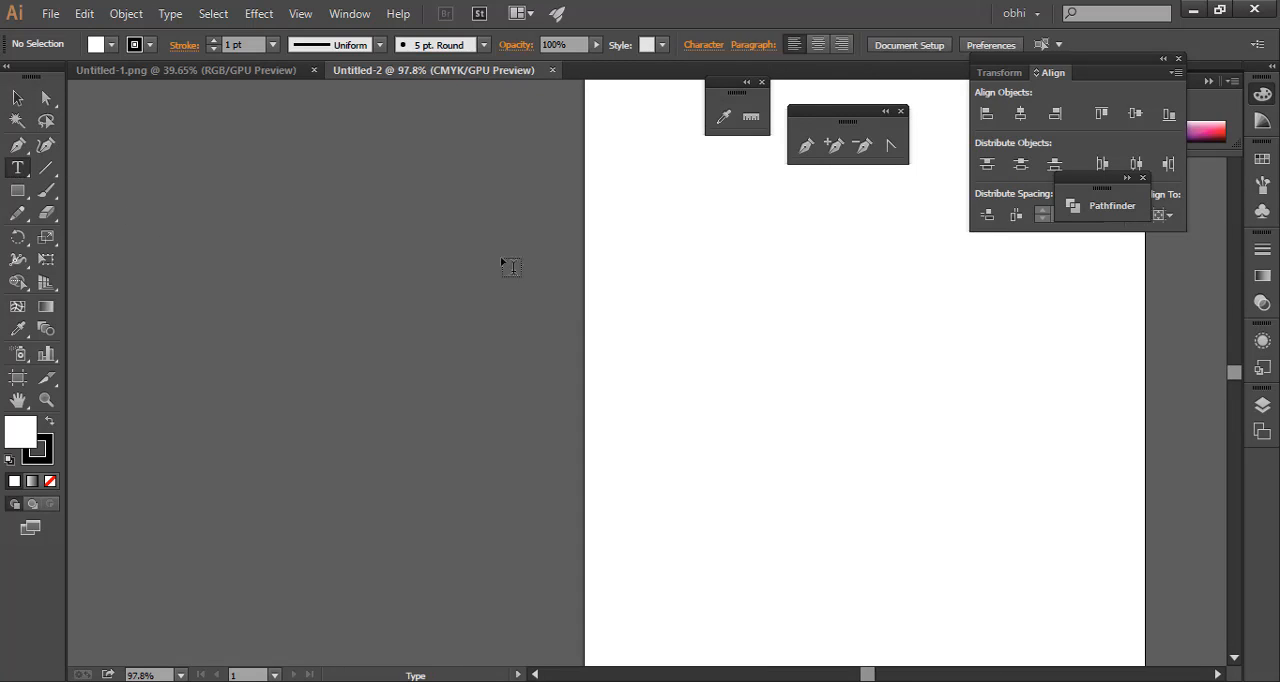
{"action": "left_click", "coordinate": [17, 190]}
{"action": "left_click_drag", "start_coordinate": [256, 212], "coordinate": [350, 306]}
{"action": "left_click", "coordinate": [17, 97]}
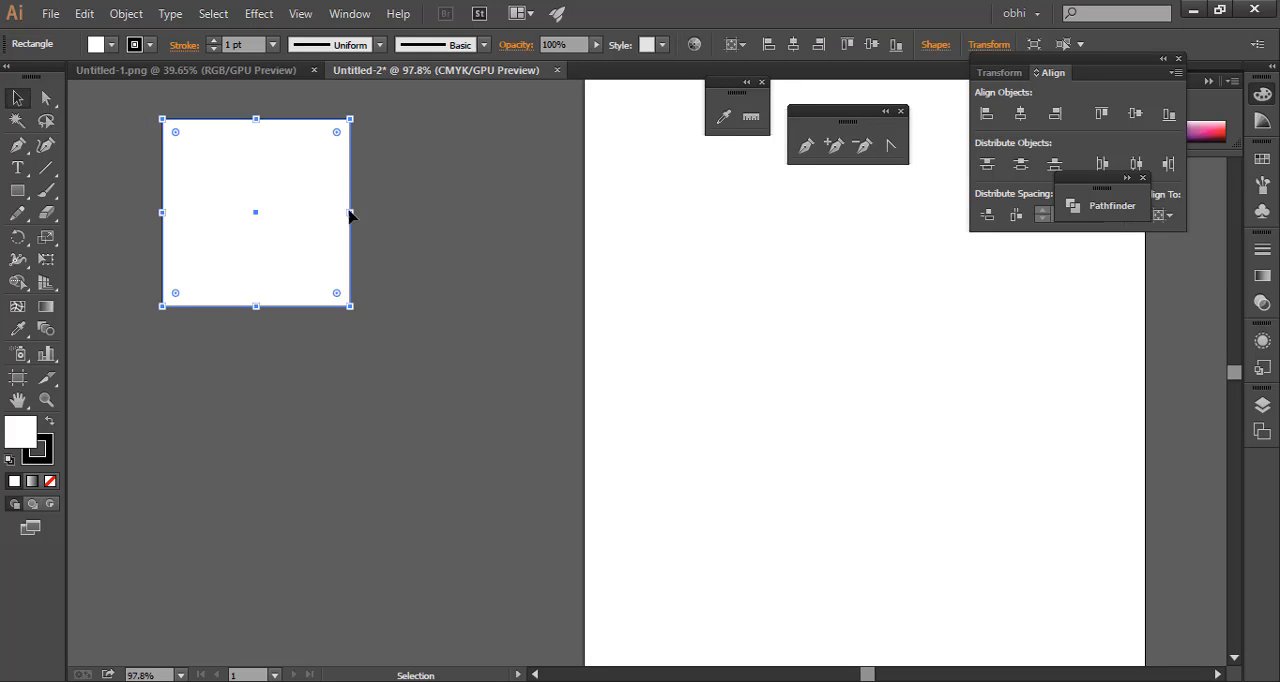
Move the white square further down on the canvas beside the artboard
{"action": "left_click_drag", "start_coordinate": [349, 214], "coordinate": [355, 336]}
{"action": "left_click", "coordinate": [491, 283]}
{"action": "left_click_drag", "start_coordinate": [148, 165], "coordinate": [373, 547]}
{"action": "left_click", "coordinate": [504, 392]}
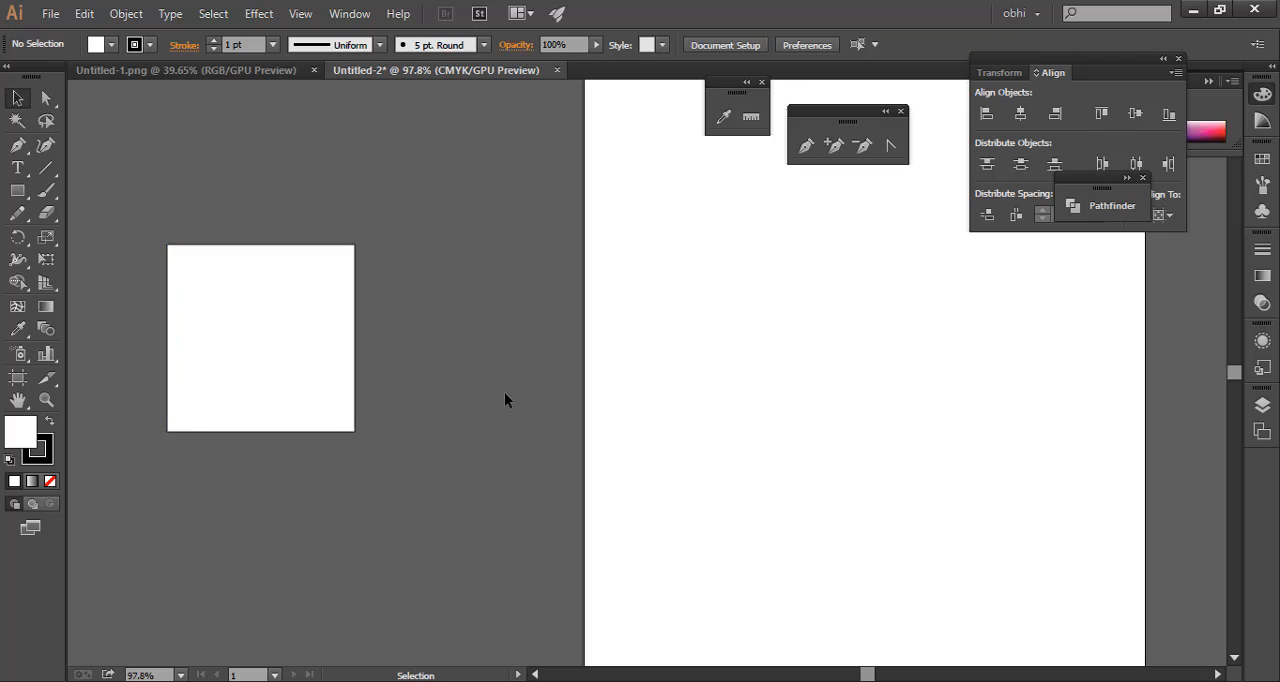
Delete the white square from the canvas beside the artboard
{"action": "left_click_drag", "start_coordinate": [606, 340], "coordinate": [331, 390]}
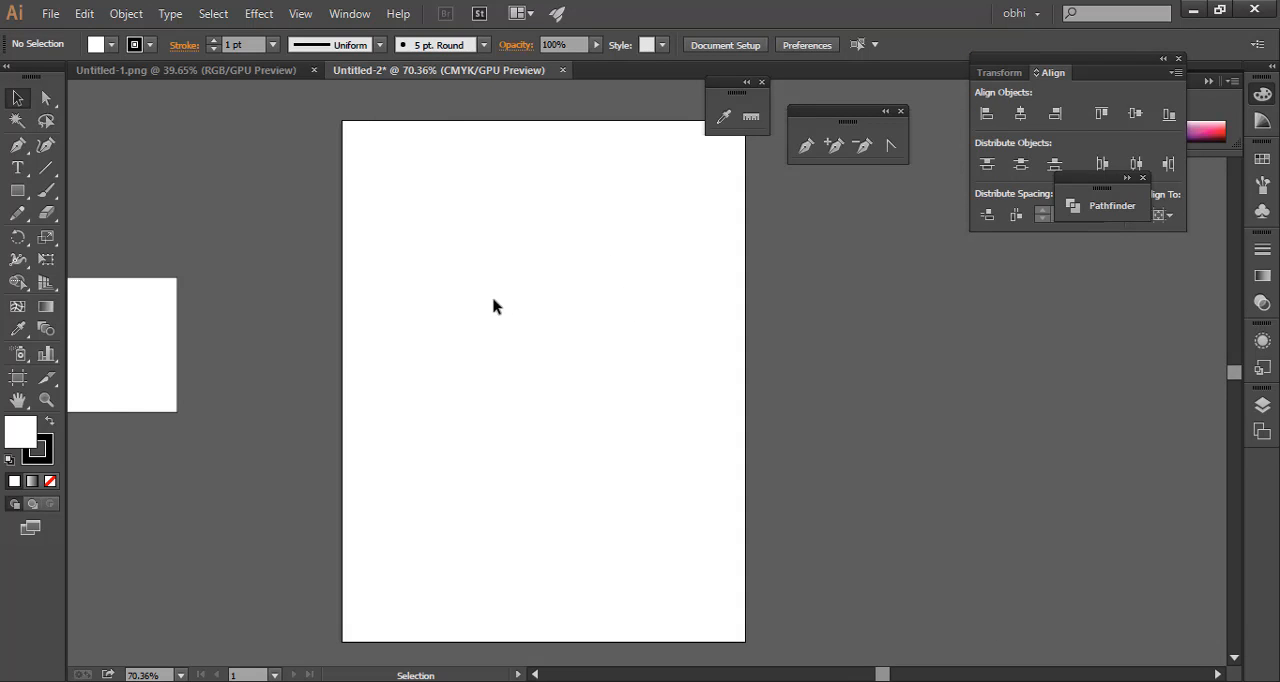
{"action": "left_click_drag", "start_coordinate": [354, 269], "coordinate": [367, 284]}
{"action": "left_click_drag", "start_coordinate": [236, 302], "coordinate": [545, 301]}
{"action": "left_click_drag", "start_coordinate": [243, 199], "coordinate": [561, 420]}
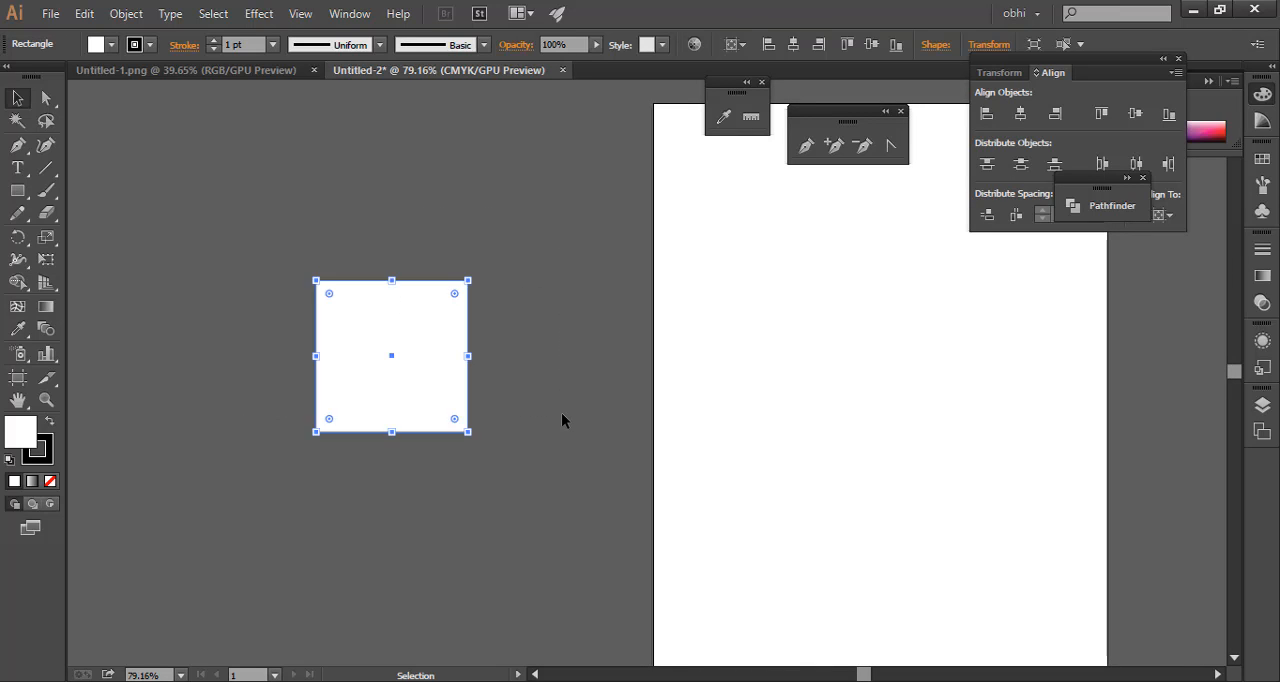
{"action": "key", "text": "Delete"}
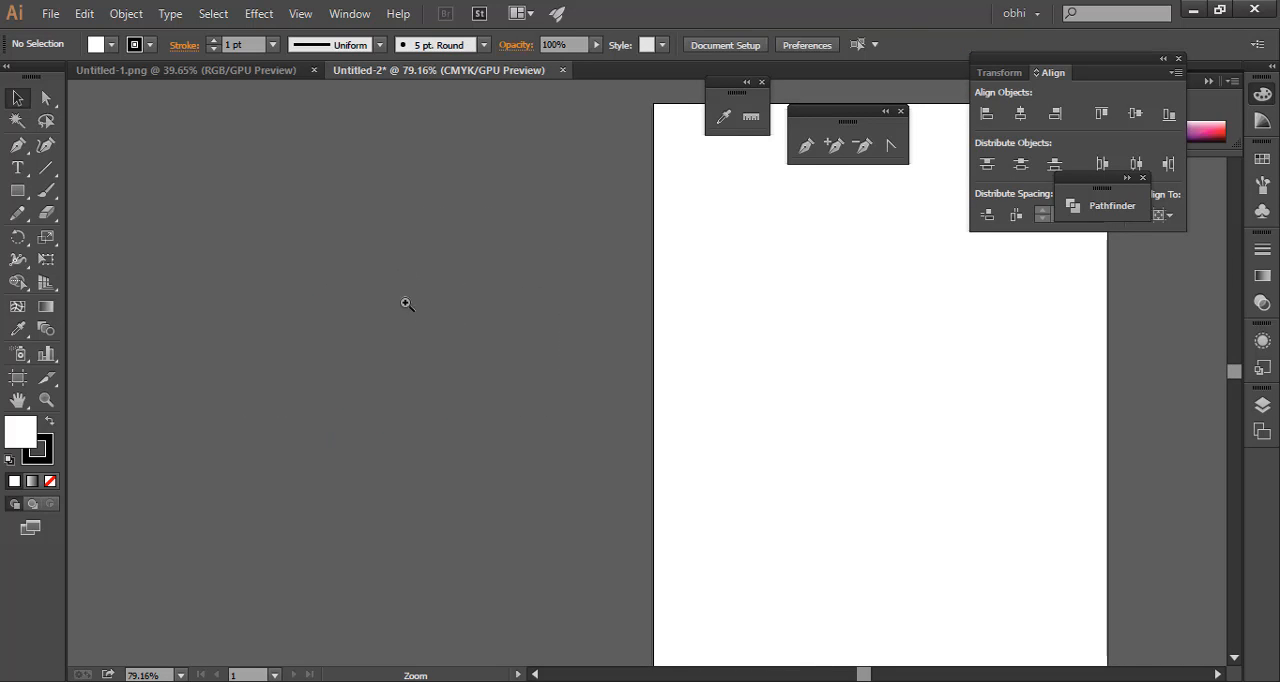
Add the text "Max" on the empty canvas beside the artboard
{"action": "scroll", "coordinate": [403, 300], "scroll_direction": "up", "scroll_amount": 5}
{"action": "scroll", "coordinate": [453, 350], "scroll_direction": "down", "scroll_amount": 7}
{"action": "left_click", "coordinate": [17, 168]}
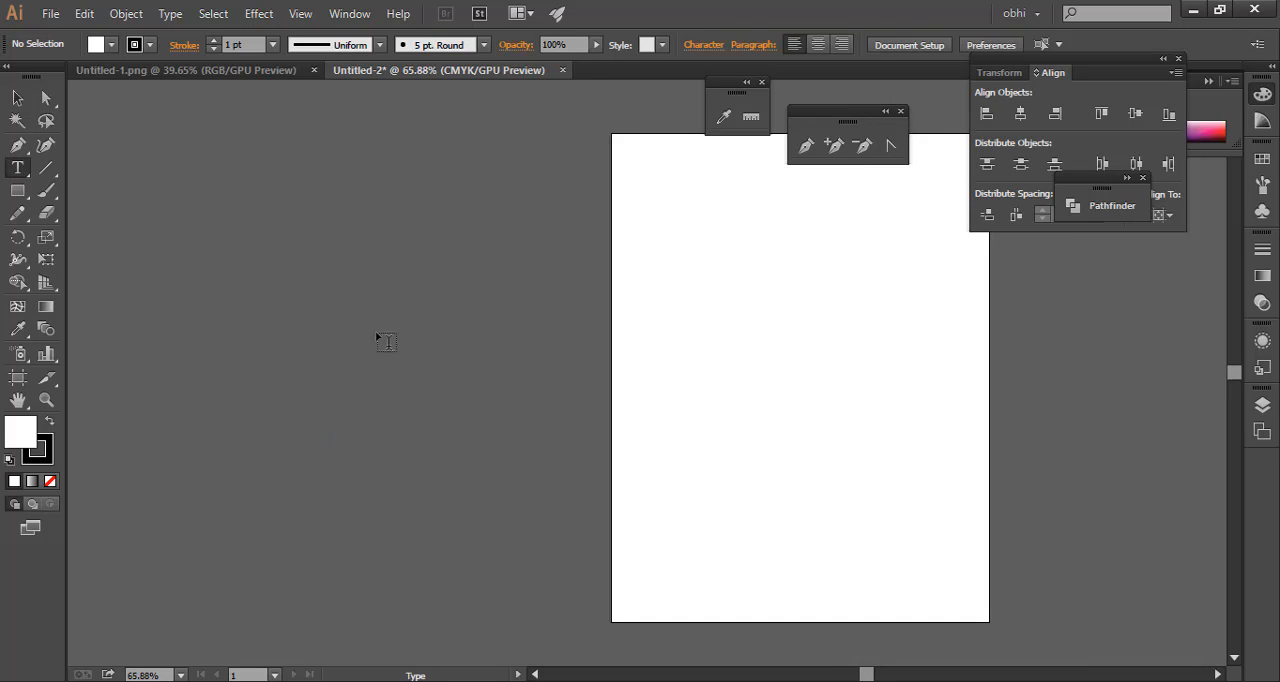
{"action": "left_click", "coordinate": [372, 426]}
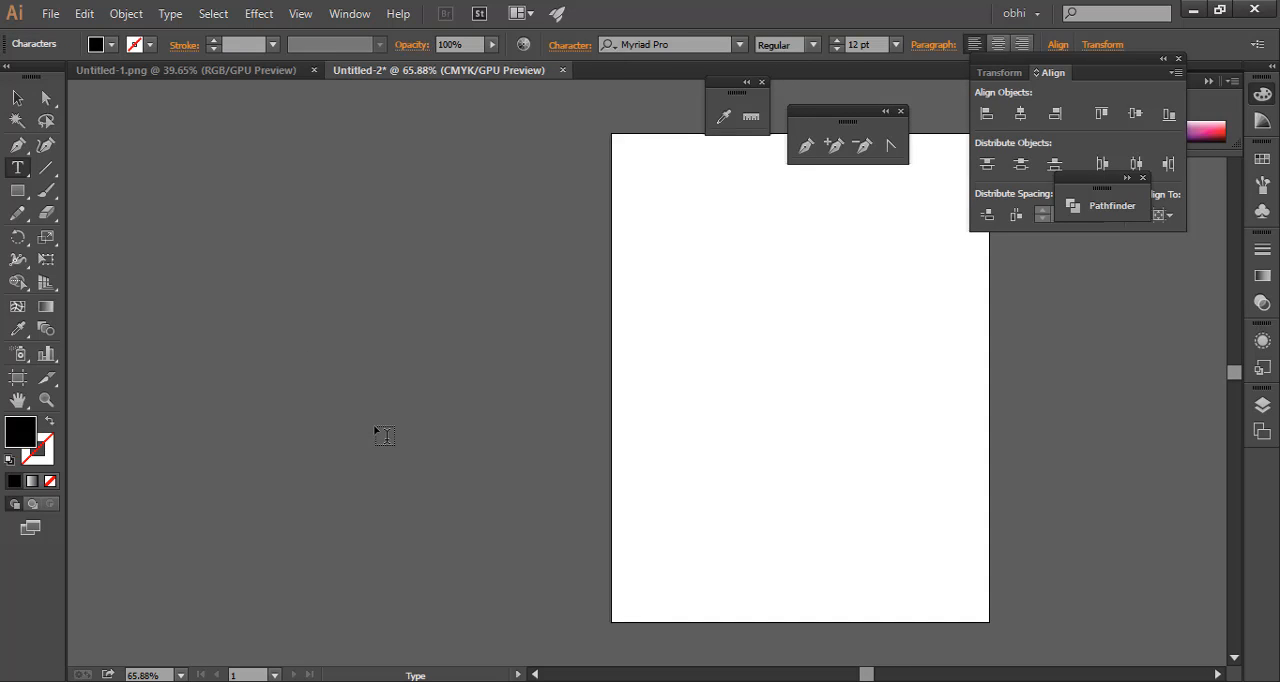
{"action": "type", "text": "MA"}
{"action": "key", "text": "Escape"}
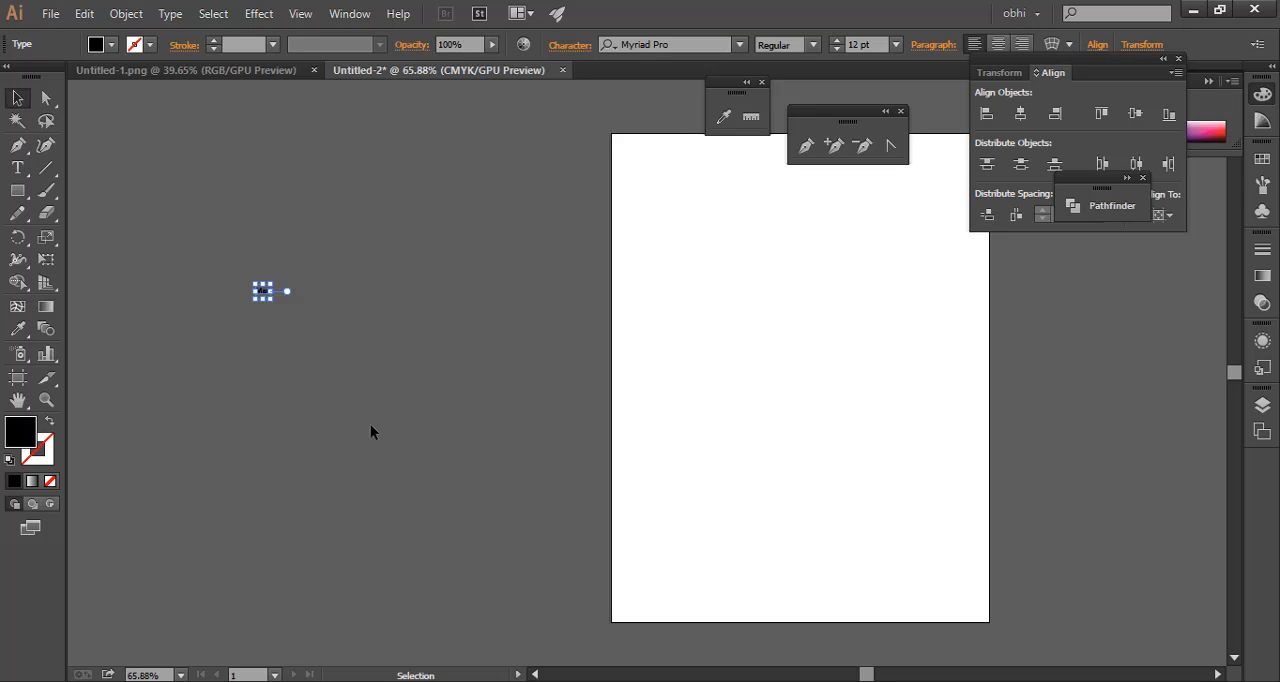
Scale the "Max" text up to about 548 pt so that it overlaps the artboard's edge
{"action": "left_click_drag", "start_coordinate": [214, 280], "coordinate": [560, 474]}
{"action": "left_click", "coordinate": [302, 320]}
{"action": "left_click", "coordinate": [289, 303]}
{"action": "left_click_drag", "start_coordinate": [322, 312], "coordinate": [447, 341]}
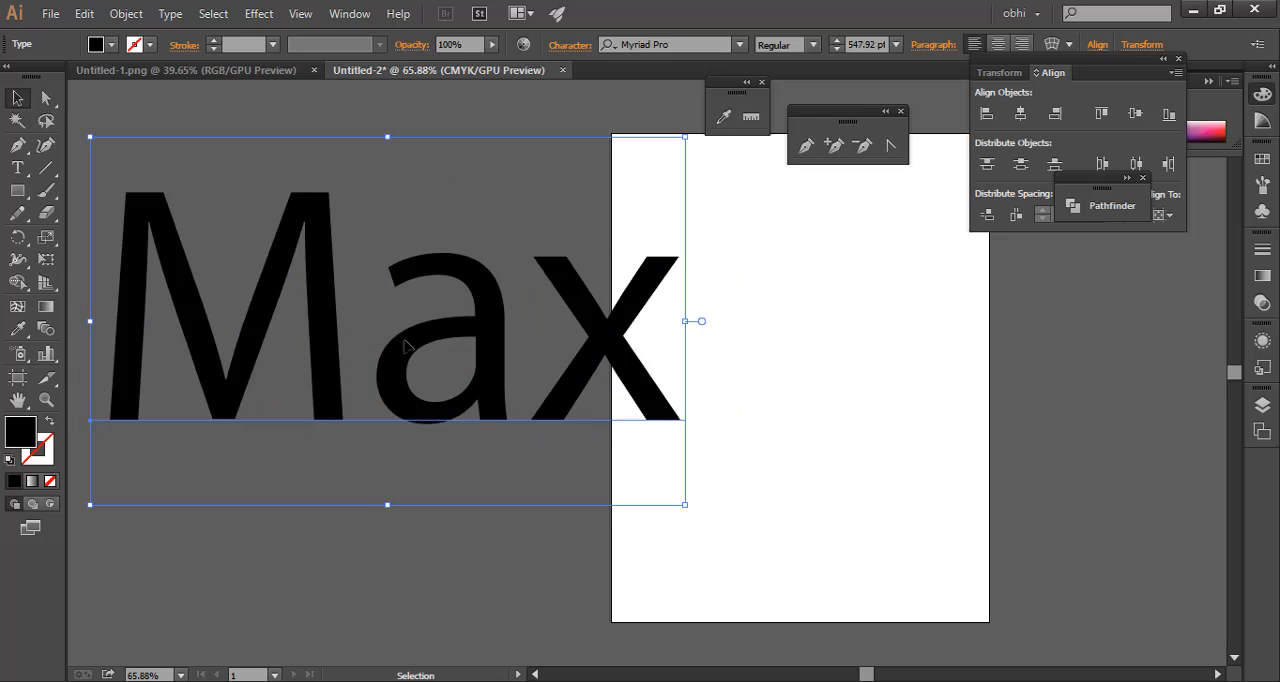
Fill the "Max" text with the light tan brown swatch
{"action": "left_click", "coordinate": [407, 554]}
{"action": "key", "text": "ctrl+space"}
{"action": "left_click_drag", "start_coordinate": [152, 232], "coordinate": [709, 375]}
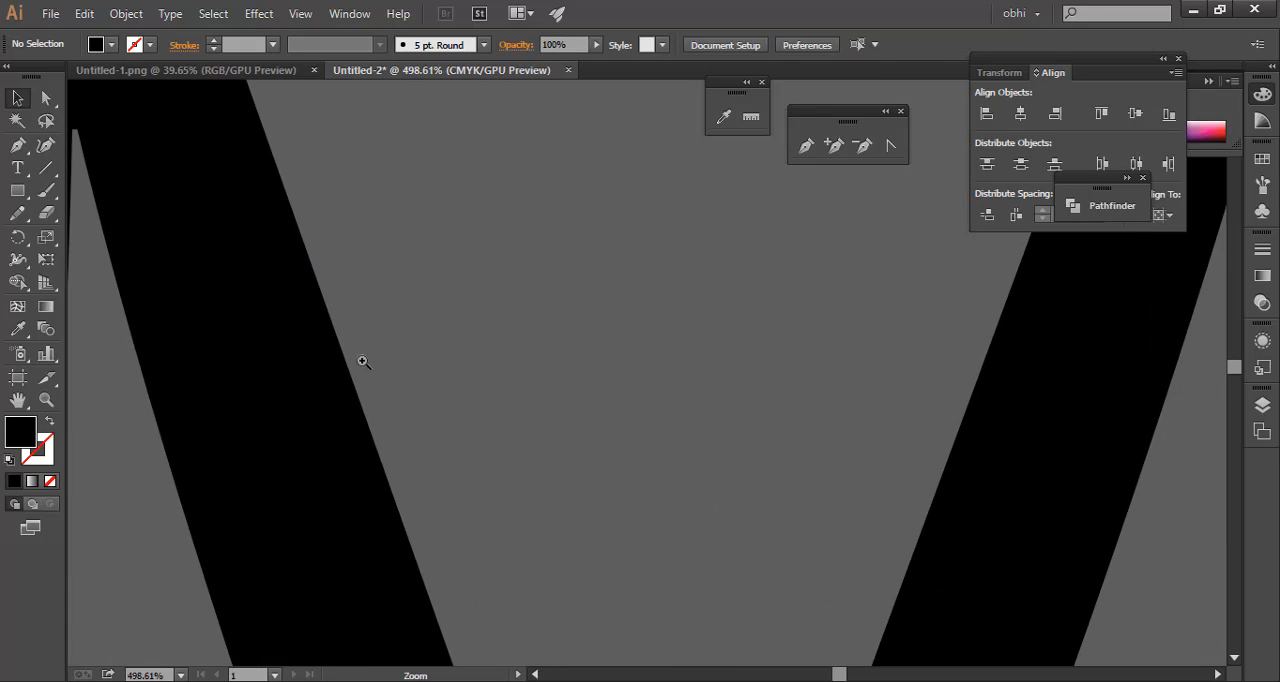
{"action": "left_click", "coordinate": [226, 283]}
{"action": "left_click", "coordinate": [111, 44]}
{"action": "left_click", "coordinate": [117, 104]}
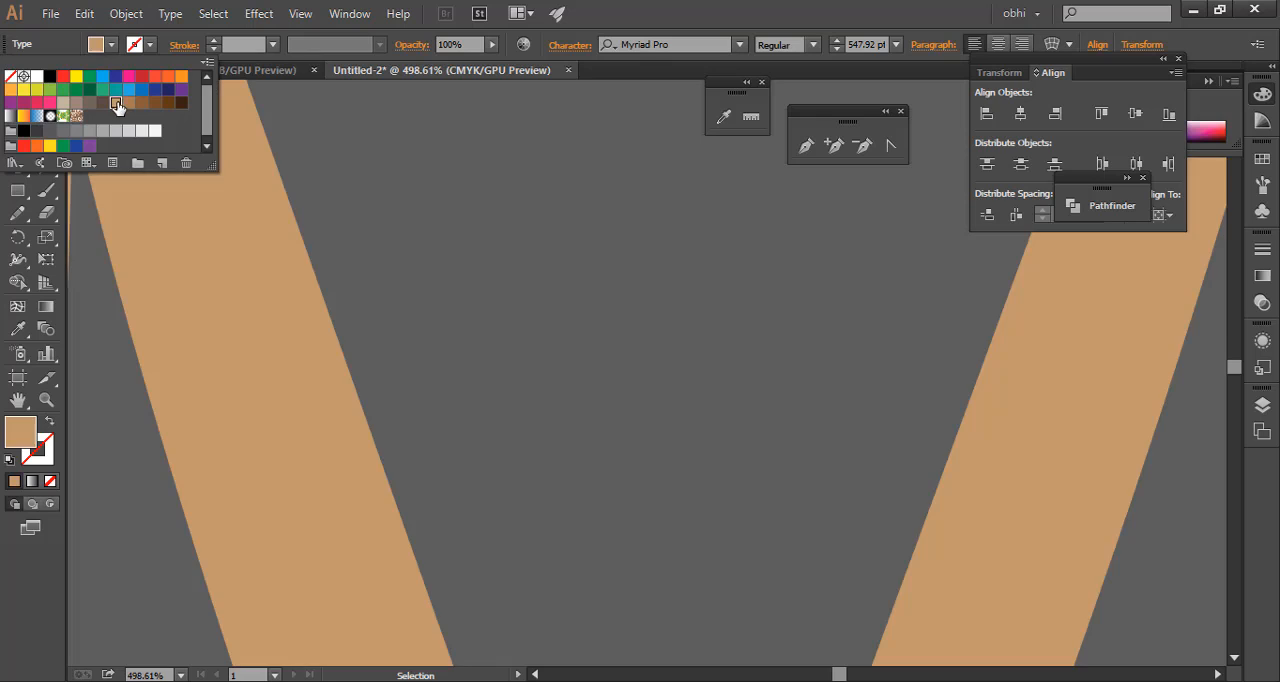
Examine the letter fill at the maximum 64000% magnification and return to a view of the whole text and artboard
{"action": "key", "text": "ctrl+space"}
{"action": "left_click_drag", "start_coordinate": [171, 223], "coordinate": [852, 332]}
{"action": "left_click_drag", "start_coordinate": [447, 282], "coordinate": [871, 403]}
{"action": "left_click_drag", "start_coordinate": [340, 272], "coordinate": [708, 382]}
{"action": "left_click_drag", "start_coordinate": [253, 340], "coordinate": [575, 460]}
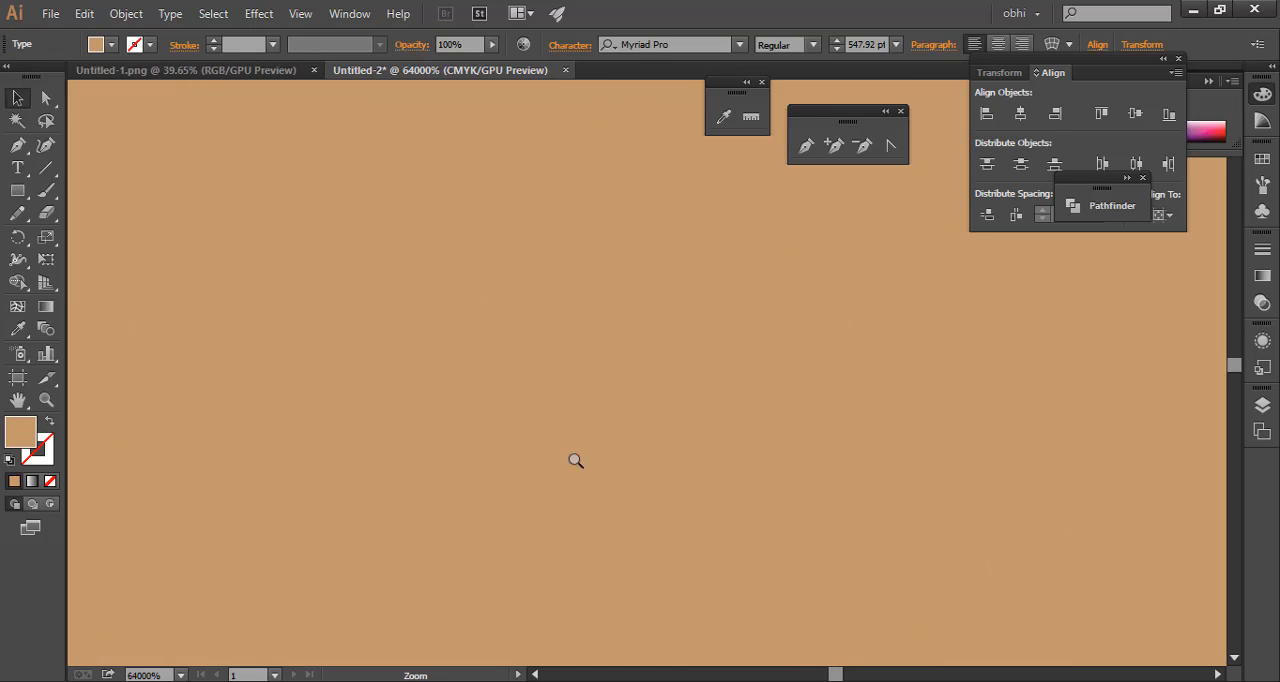
{"action": "left_click", "coordinate": [180, 675]}
{"action": "left_click", "coordinate": [213, 656]}
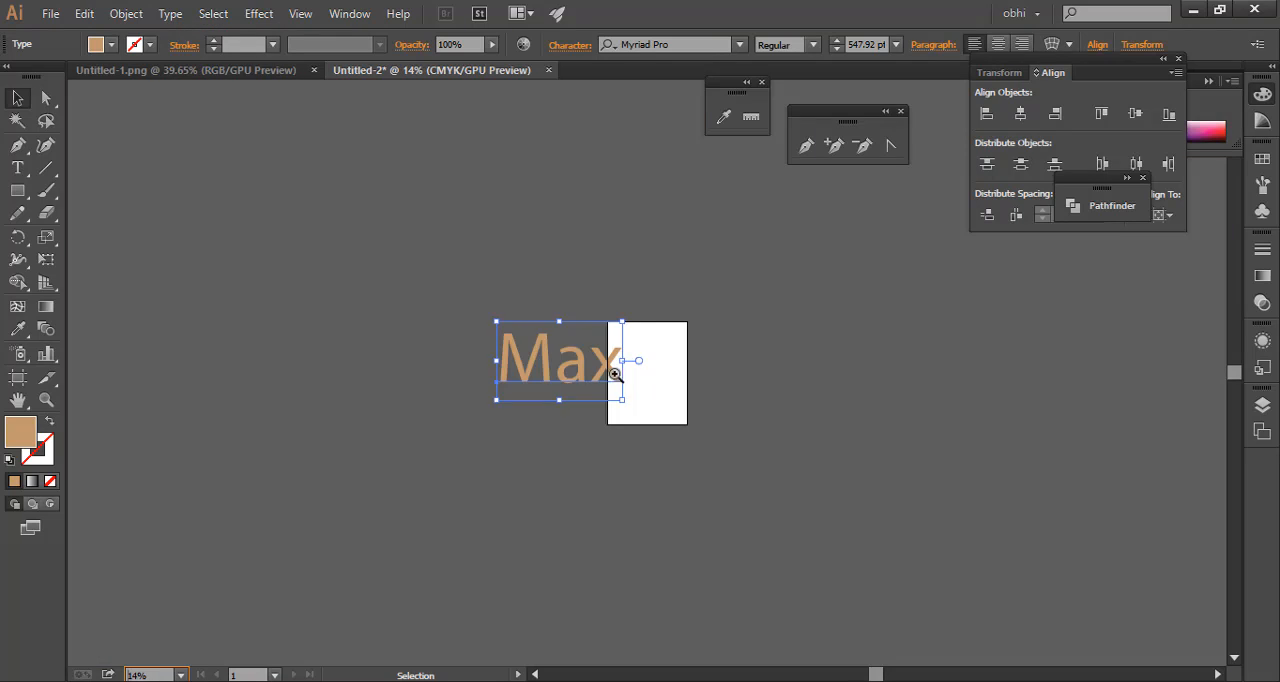
Move the "Max" text off the artboard so that it lies entirely on the surrounding canvas
{"action": "left_click", "coordinate": [750, 372]}
{"action": "key", "text": "ctrl+space"}
{"action": "left_click_drag", "start_coordinate": [648, 396], "coordinate": [942, 393]}
{"action": "left_click_drag", "start_coordinate": [815, 400], "coordinate": [669, 446]}
{"action": "key", "text": "ctrl+space"}
{"action": "left_click_drag", "start_coordinate": [190, 378], "coordinate": [494, 400]}
{"action": "key", "text": "space"}
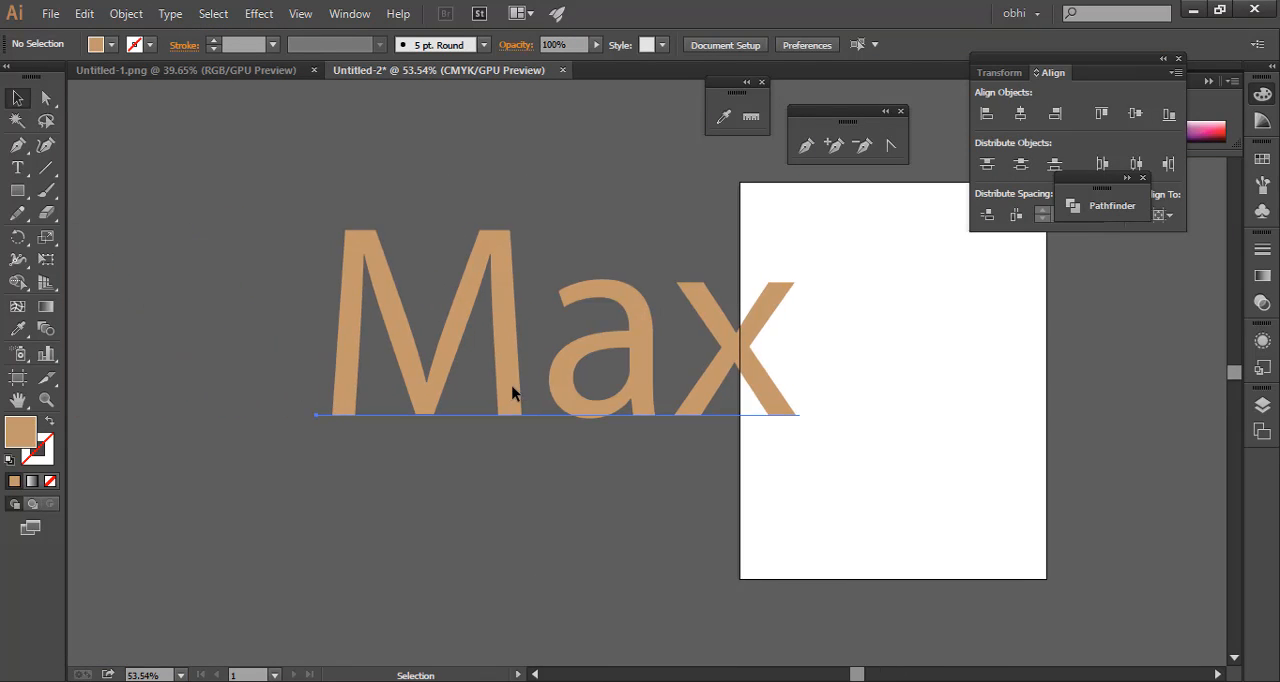
{"action": "left_click", "coordinate": [511, 391]}
{"action": "left_click", "coordinate": [236, 212]}
{"action": "left_click_drag", "start_coordinate": [369, 331], "coordinate": [232, 250]}
{"action": "left_click", "coordinate": [399, 402]}
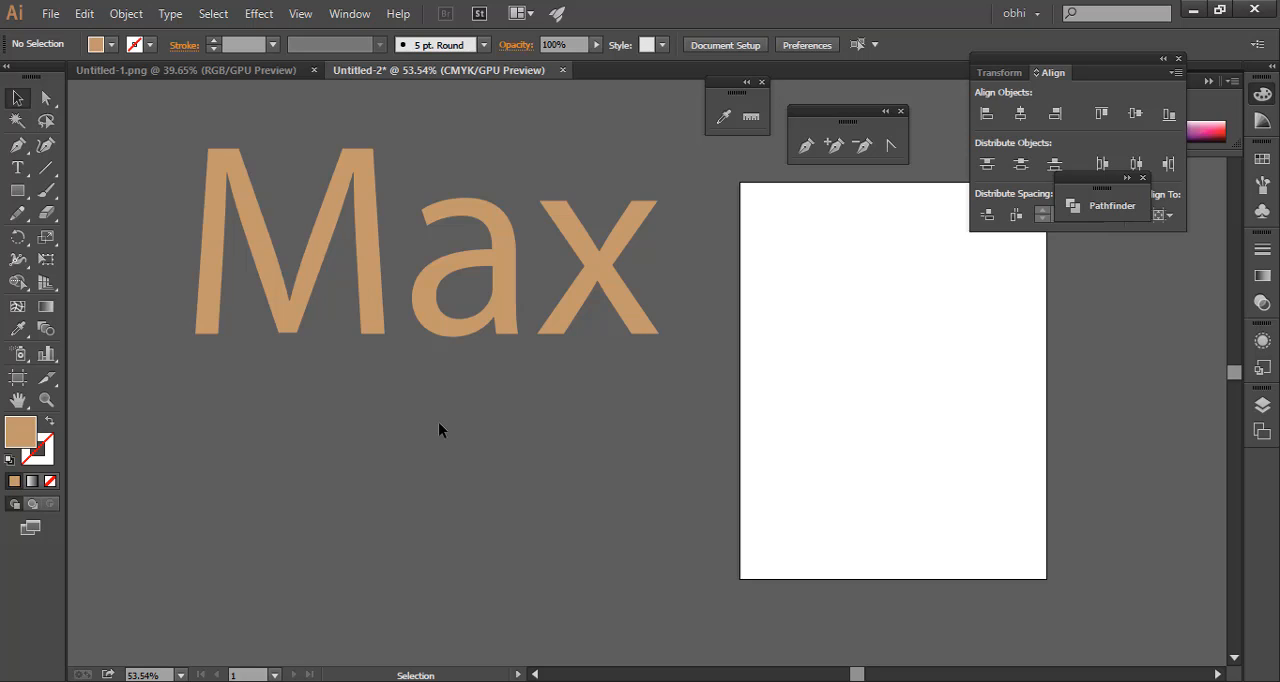
Shift the "Max" text slightly down on the canvas and leave it deselected
{"action": "left_click_drag", "start_coordinate": [460, 320], "coordinate": [453, 350]}
{"action": "left_click", "coordinate": [420, 471]}
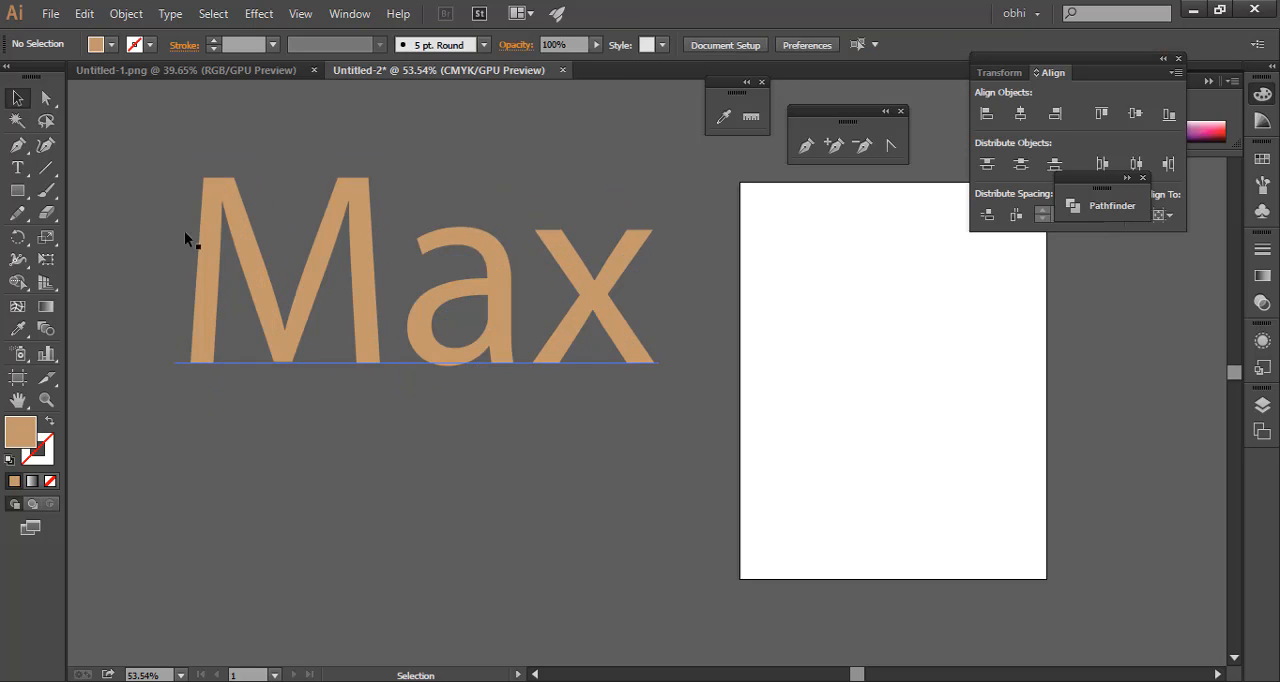
{"action": "left_click_drag", "start_coordinate": [118, 170], "coordinate": [560, 474]}
{"action": "left_click", "coordinate": [111, 130]}
Reset the active custom workspace to its saved panel layout
{"action": "left_click", "coordinate": [1027, 12]}
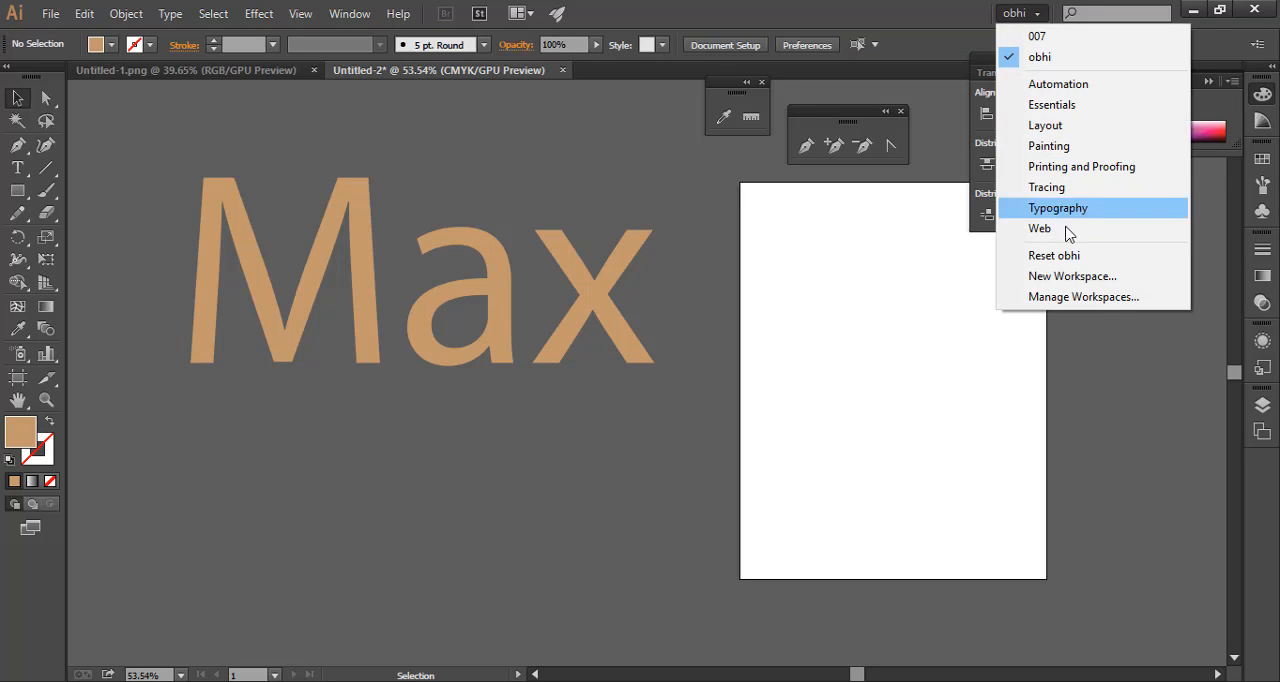
{"action": "left_click", "coordinate": [1060, 255]}
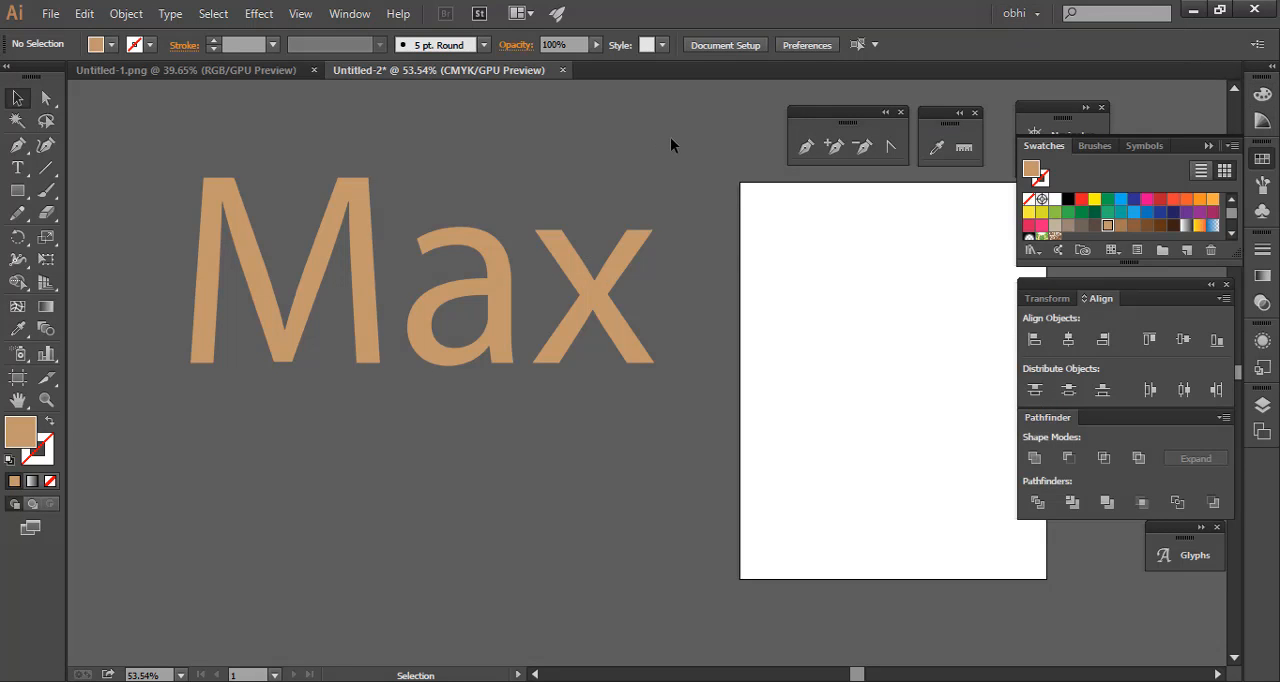
Collapse the Swatches and Transform/Align/Pathfinder panels and move the Transform group clear of the artboard
{"action": "left_click", "coordinate": [1208, 145]}
{"action": "left_click", "coordinate": [1211, 285]}
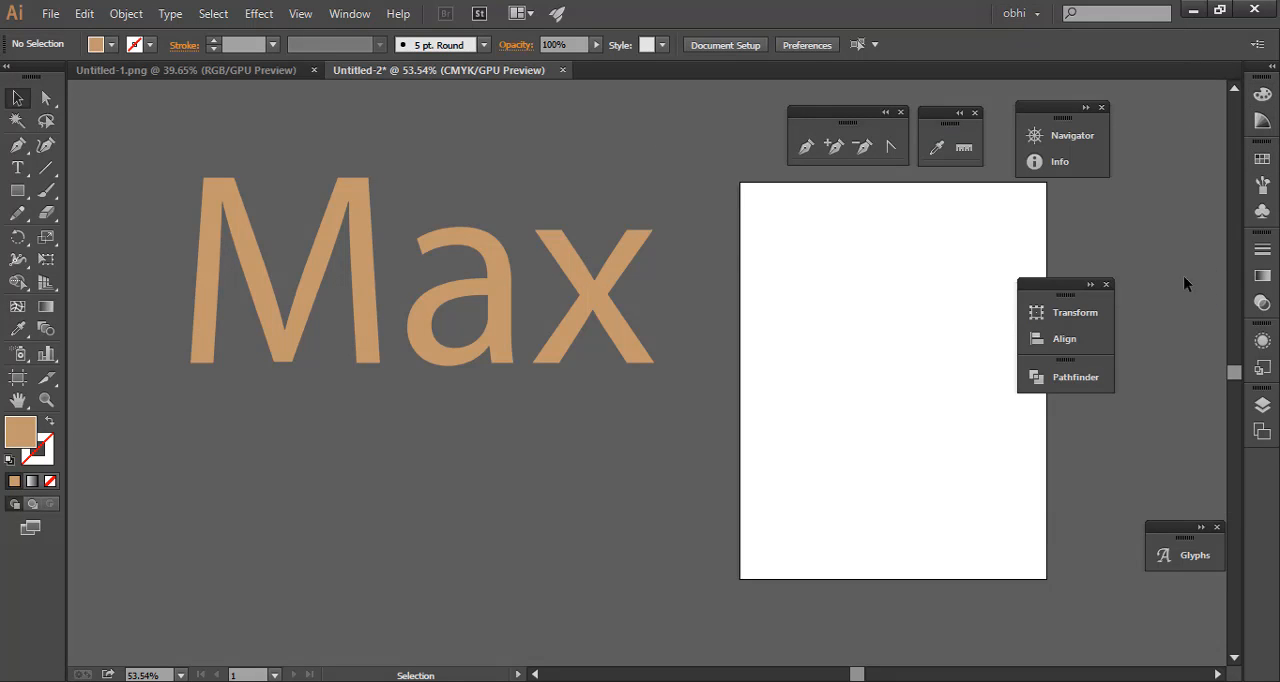
{"action": "left_click_drag", "start_coordinate": [1072, 289], "coordinate": [1140, 200]}
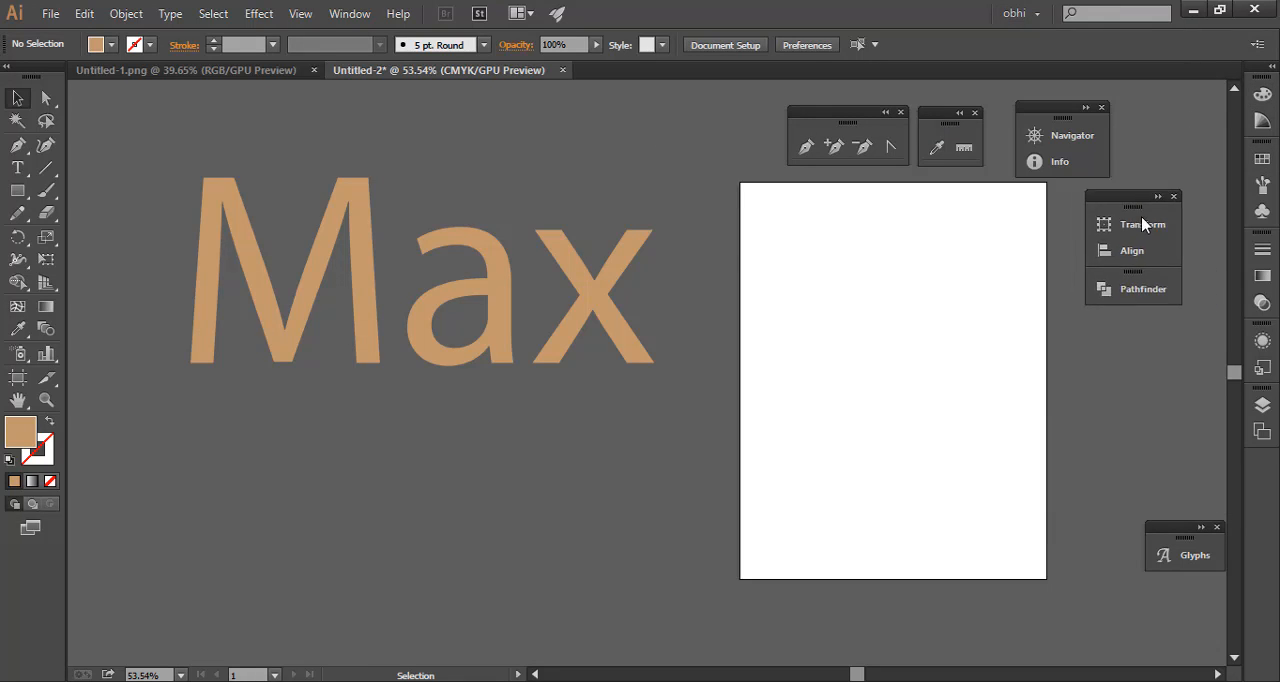
{"action": "left_click", "coordinate": [577, 170]}
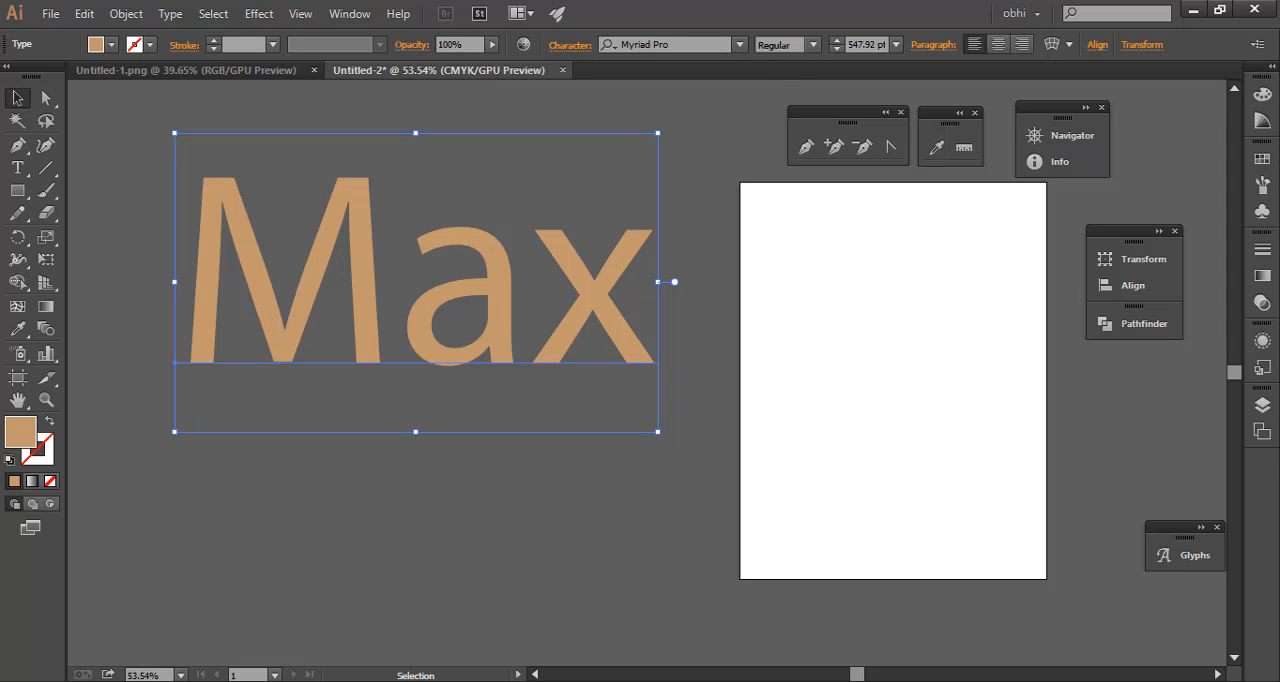
Float the current document in its own window, shift that window down, and dock it back as a tab
{"action": "left_click", "coordinate": [349, 14]}
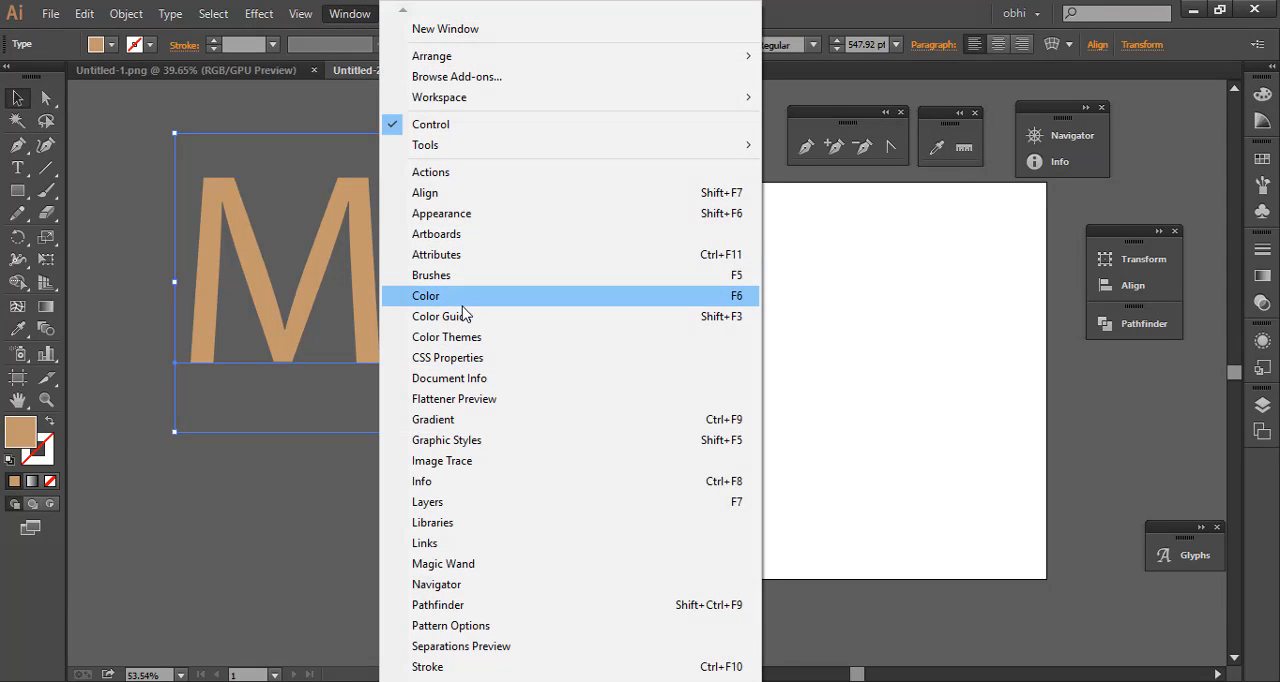
{"action": "left_click", "coordinate": [272, 110]}
{"action": "left_click", "coordinate": [349, 14]}
{"action": "mouse_move", "coordinate": [590, 60]}
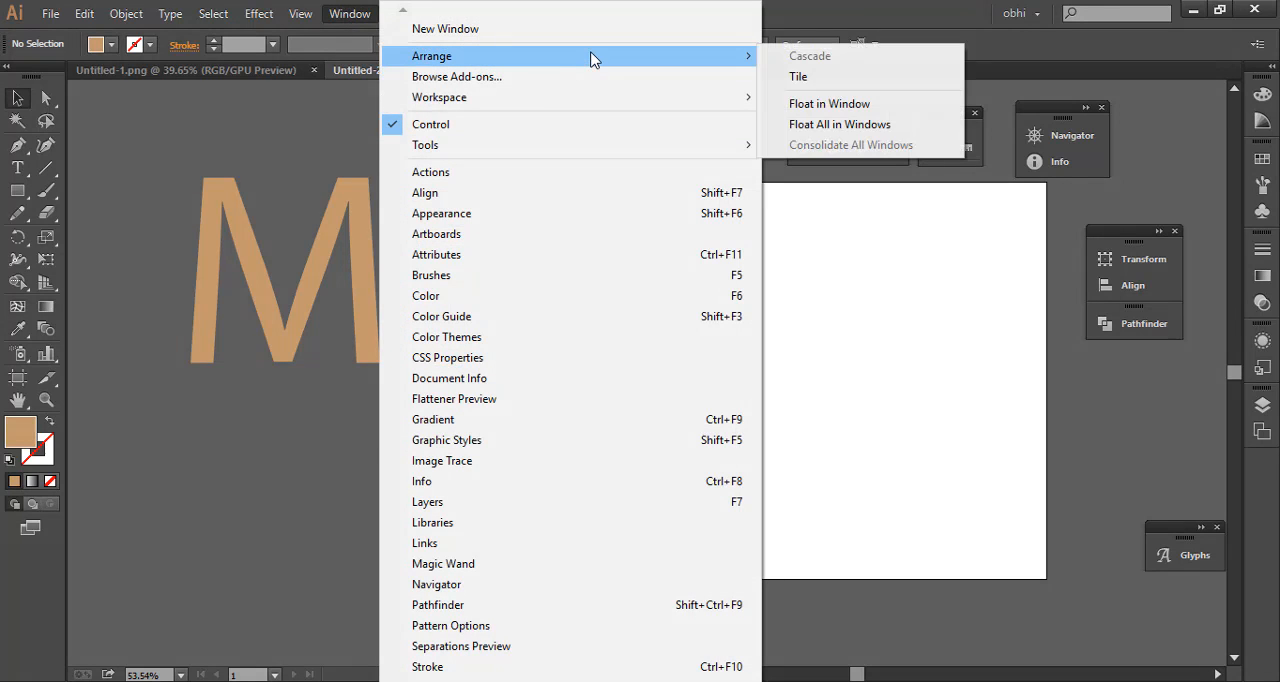
{"action": "left_click", "coordinate": [863, 106]}
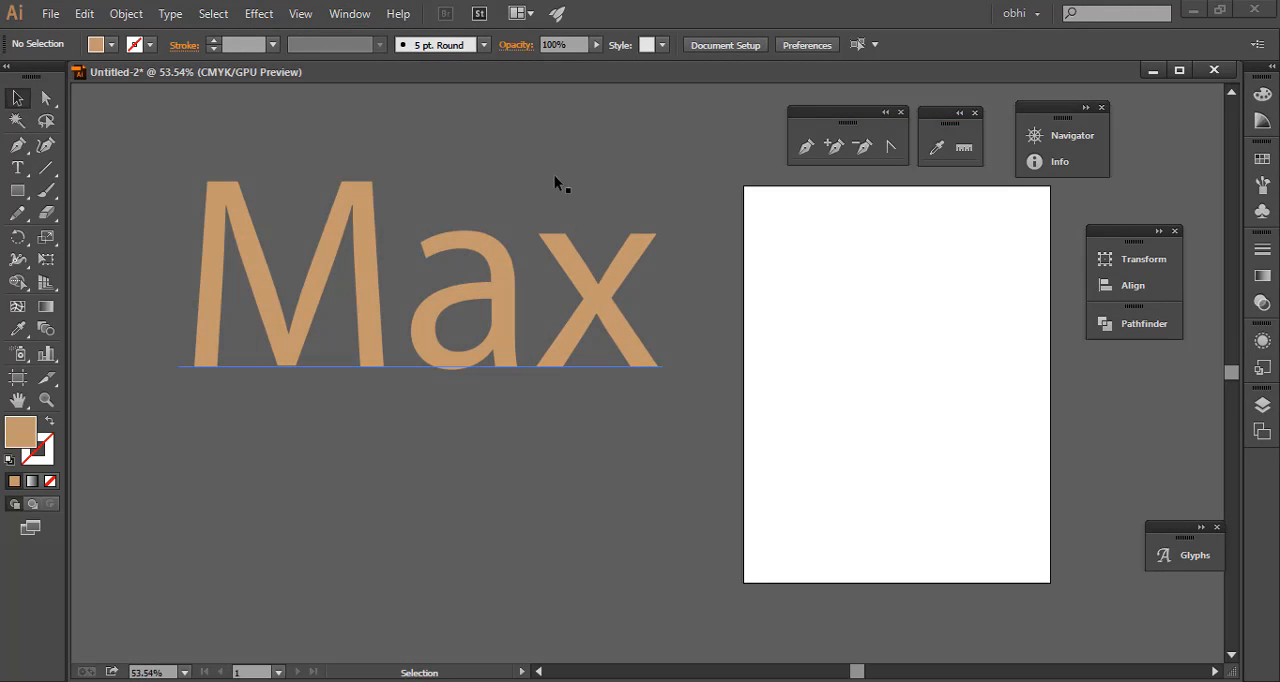
{"action": "left_click_drag", "start_coordinate": [588, 73], "coordinate": [593, 106]}
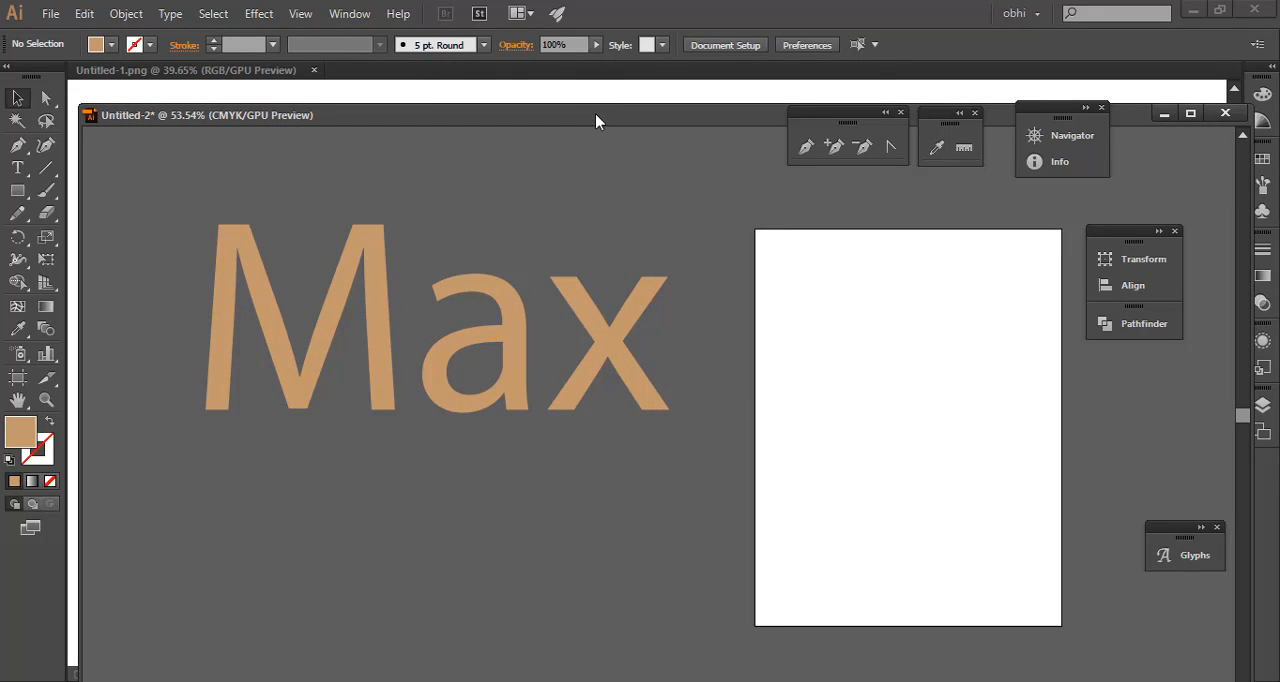
{"action": "left_click_drag", "start_coordinate": [595, 113], "coordinate": [562, 76]}
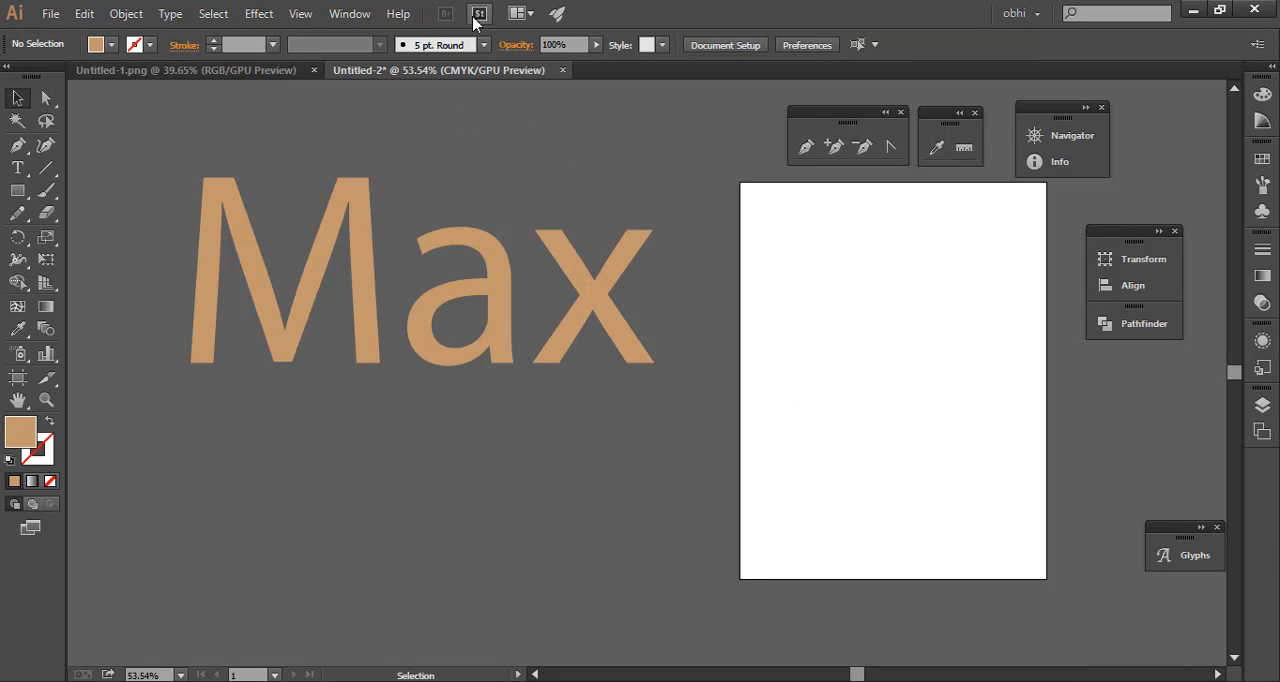
{"action": "left_click", "coordinate": [372, 14]}
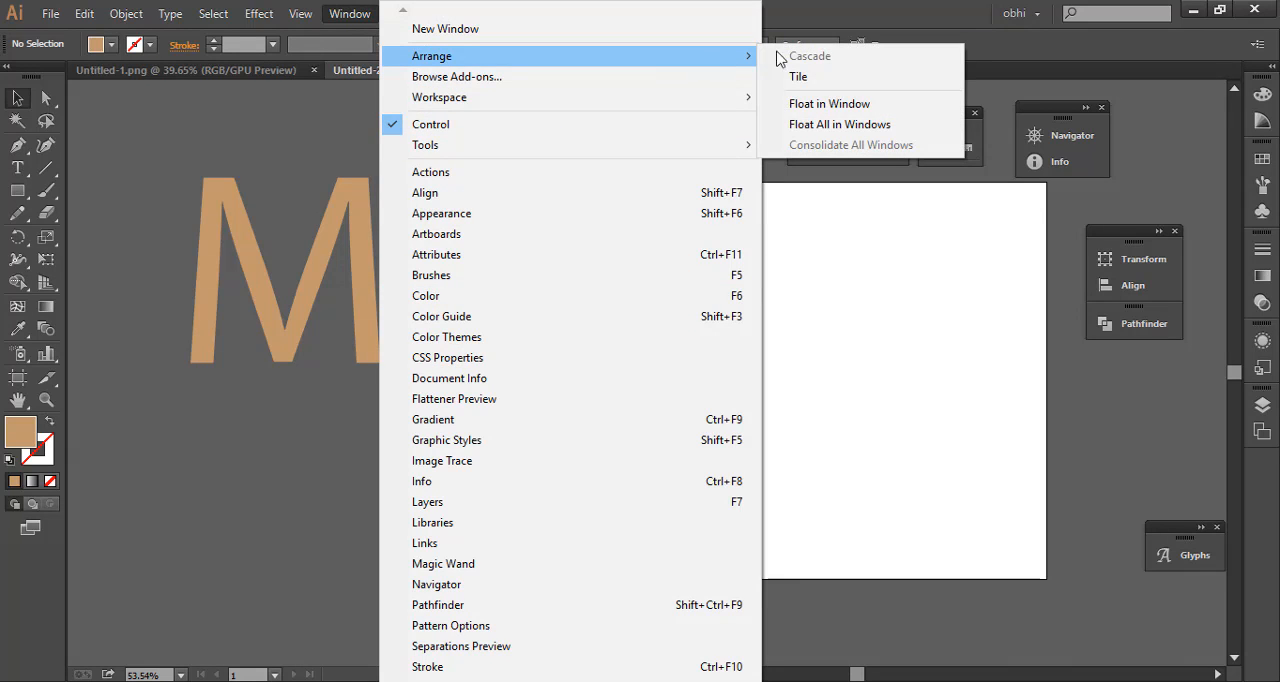
{"action": "left_click", "coordinate": [1038, 14]}
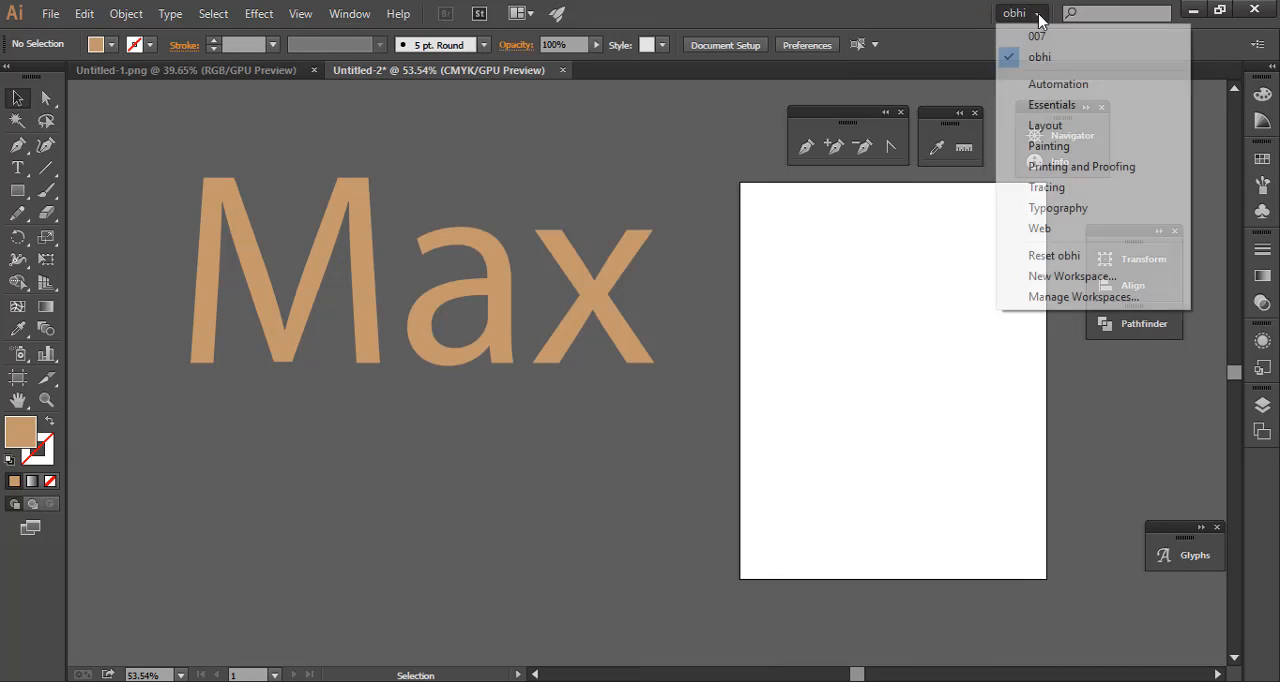
{"action": "left_click", "coordinate": [1093, 257]}
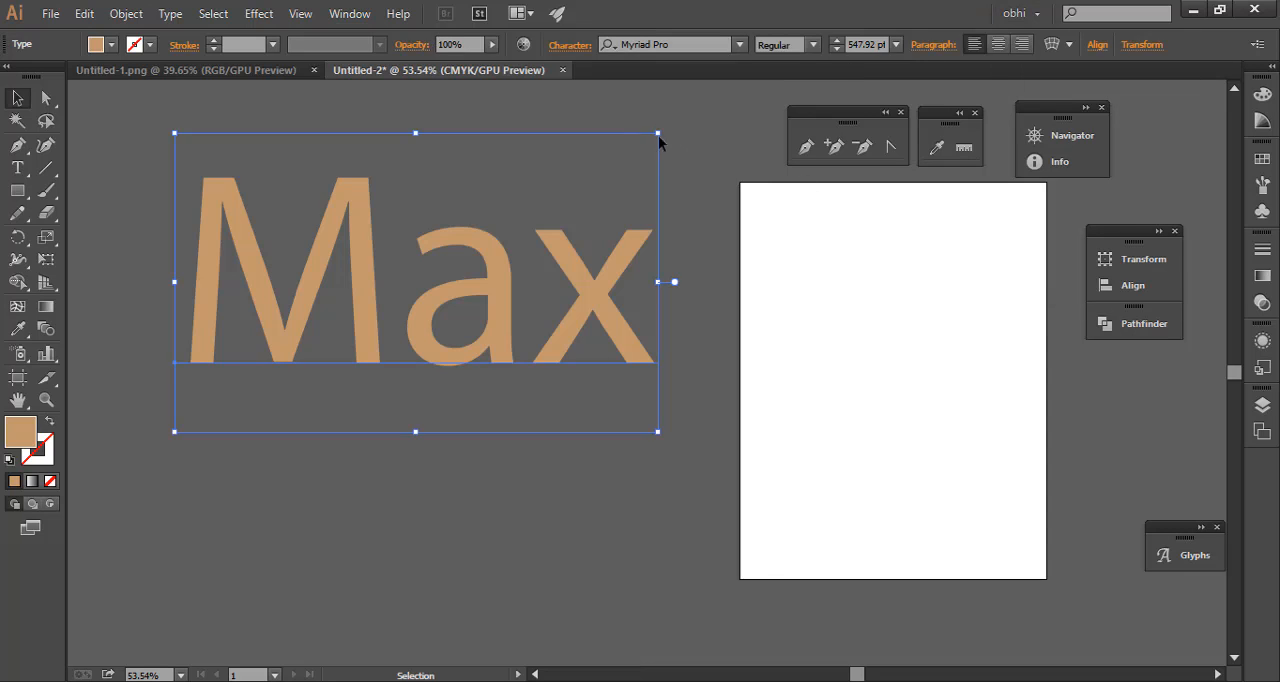
{"action": "left_click", "coordinate": [702, 131]}
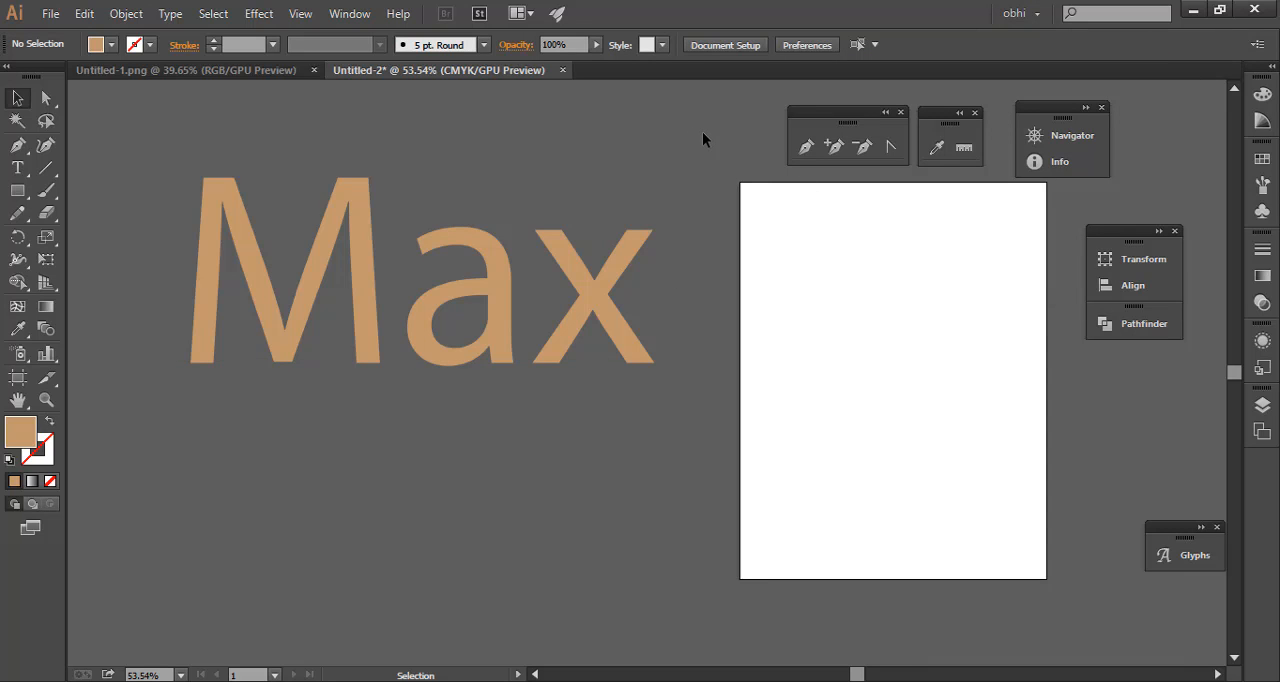
{"action": "left_click", "coordinate": [1015, 12]}
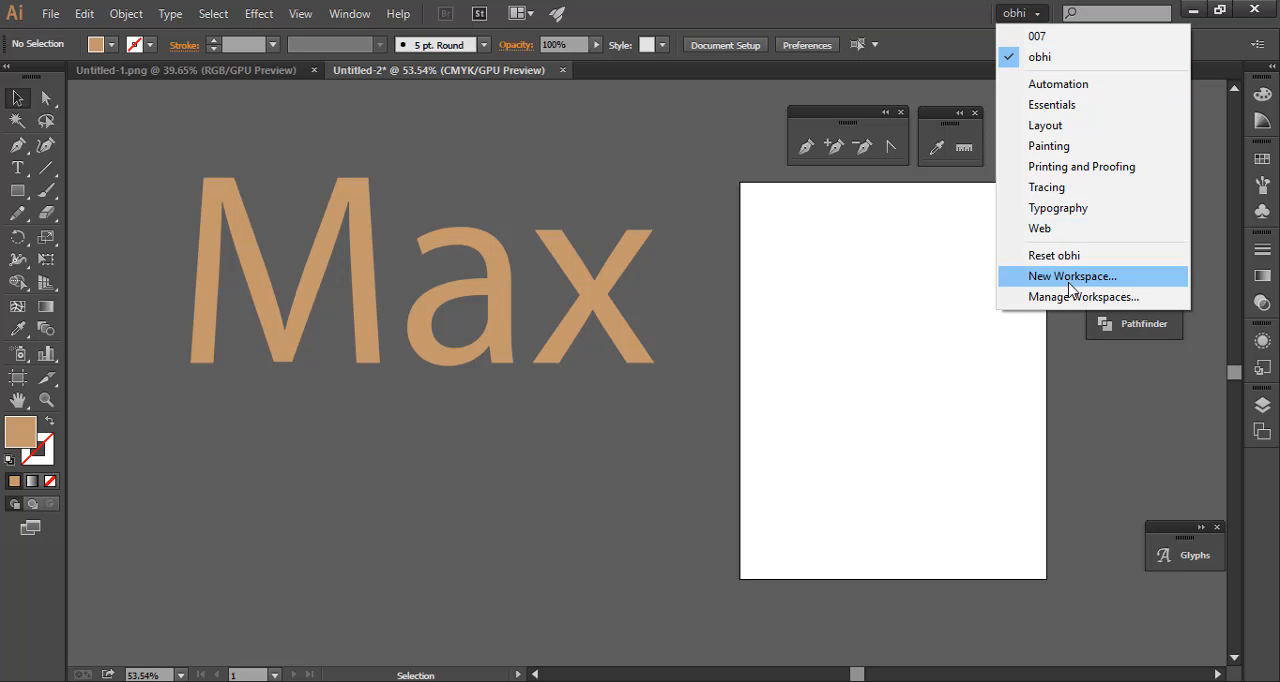
{"action": "left_click", "coordinate": [420, 202]}
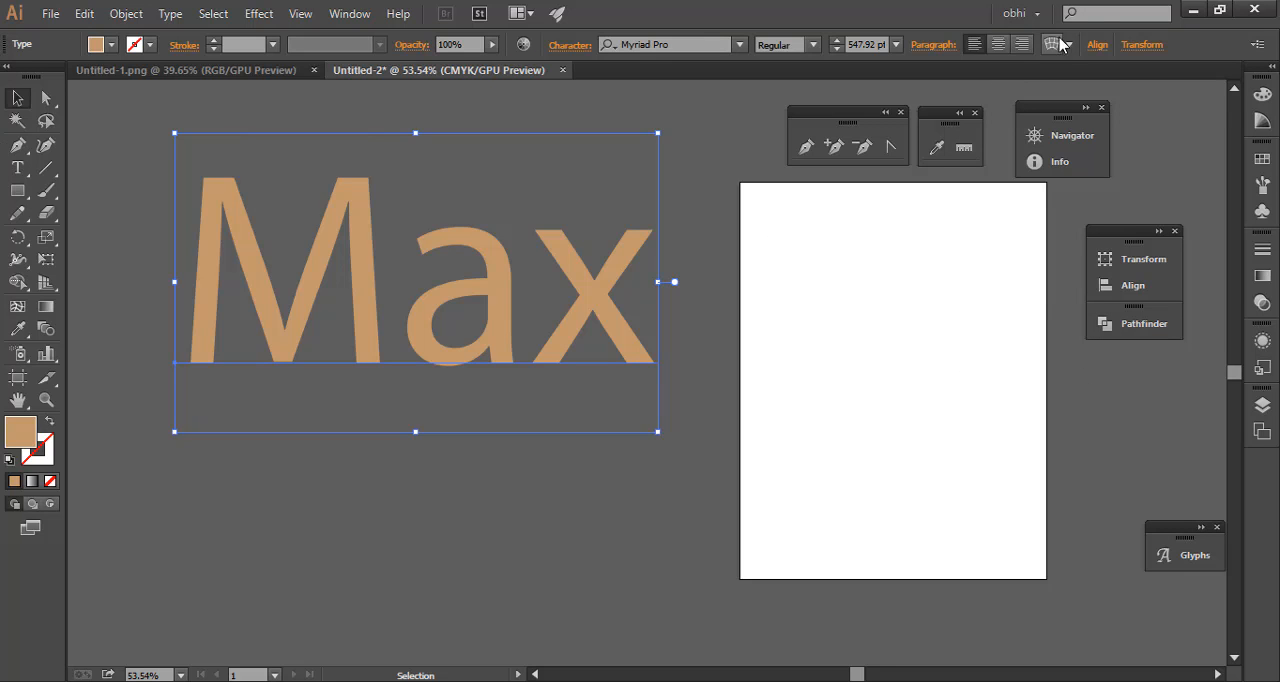
{"action": "left_click", "coordinate": [1020, 13]}
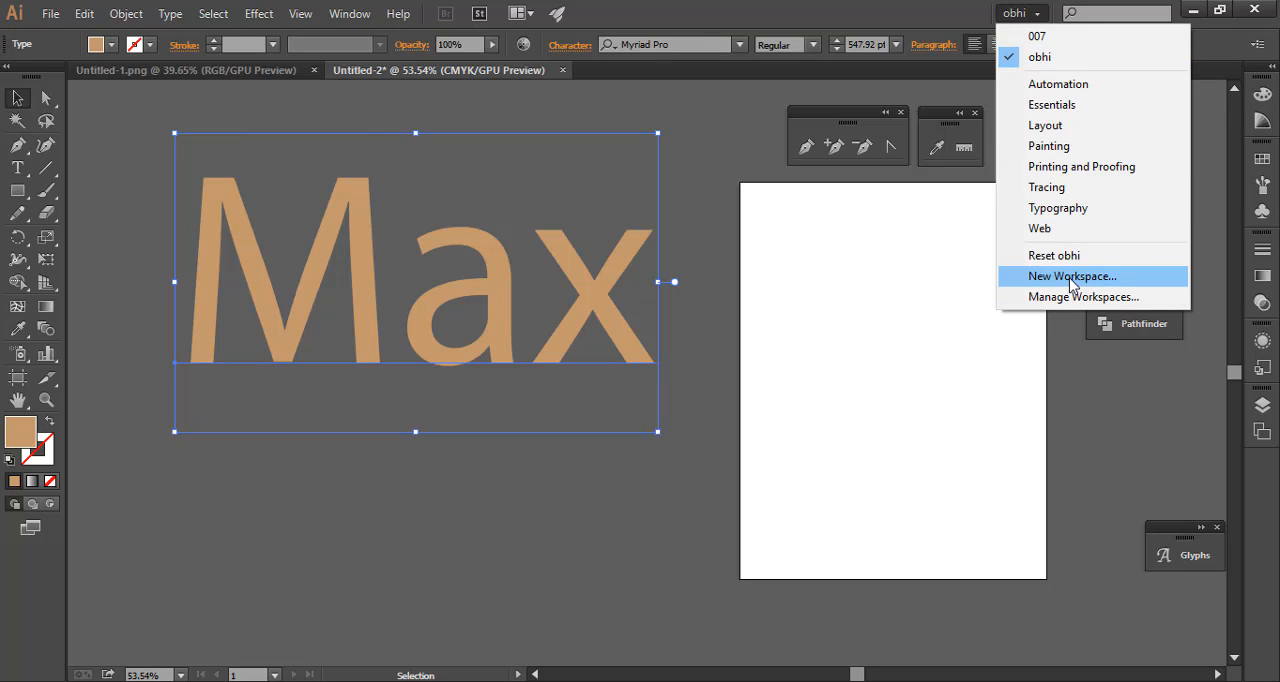
{"action": "left_click", "coordinate": [1070, 277]}
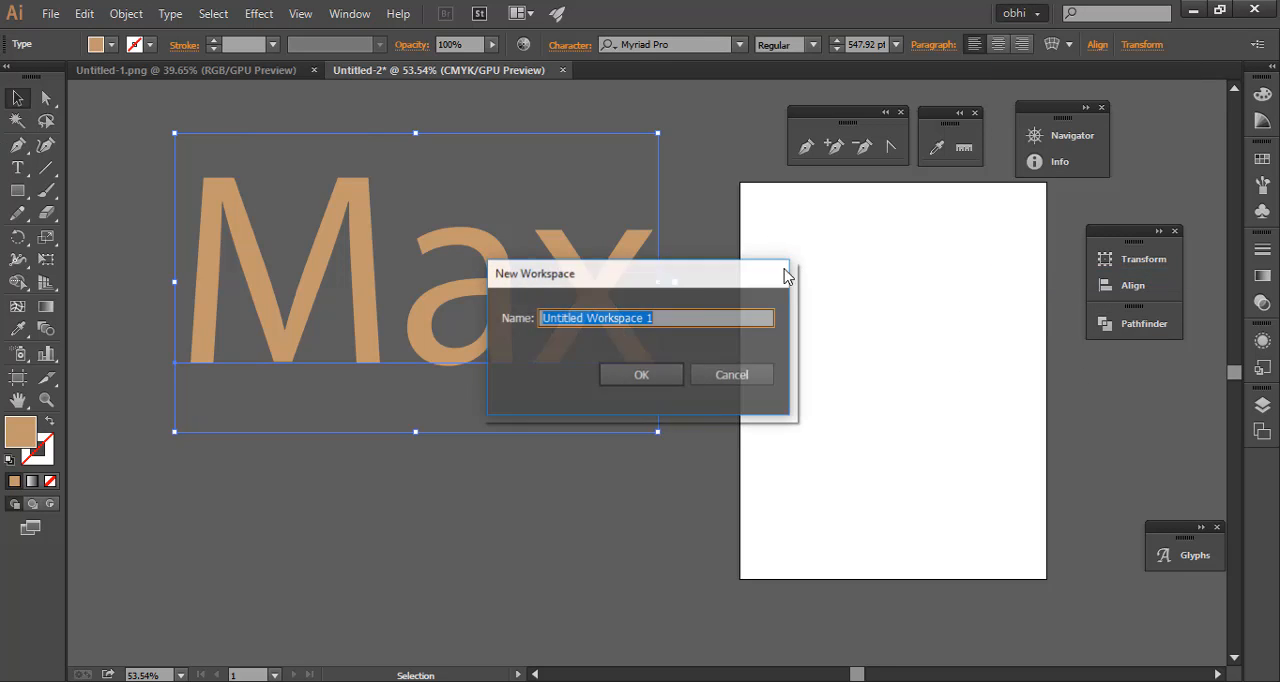
{"action": "left_click", "coordinate": [737, 378]}
Restore the saved panel arrangement of the active custom workspace
{"action": "left_click", "coordinate": [1020, 13]}
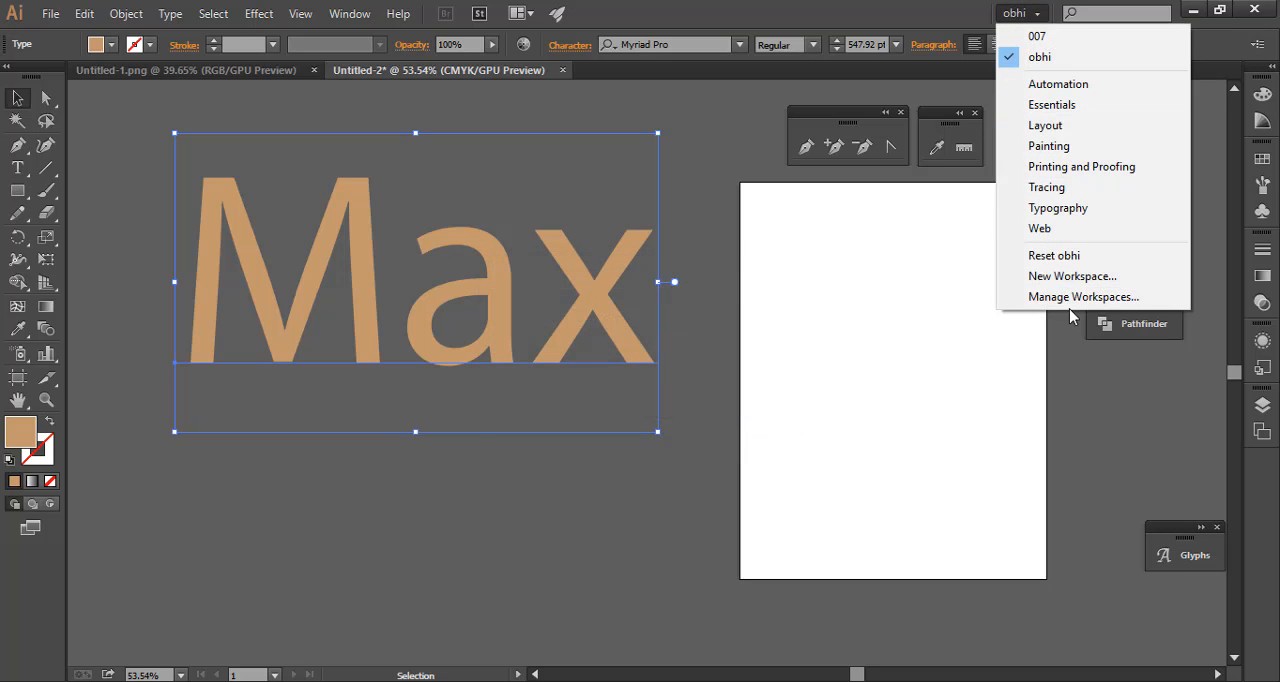
{"action": "left_click", "coordinate": [1025, 255]}
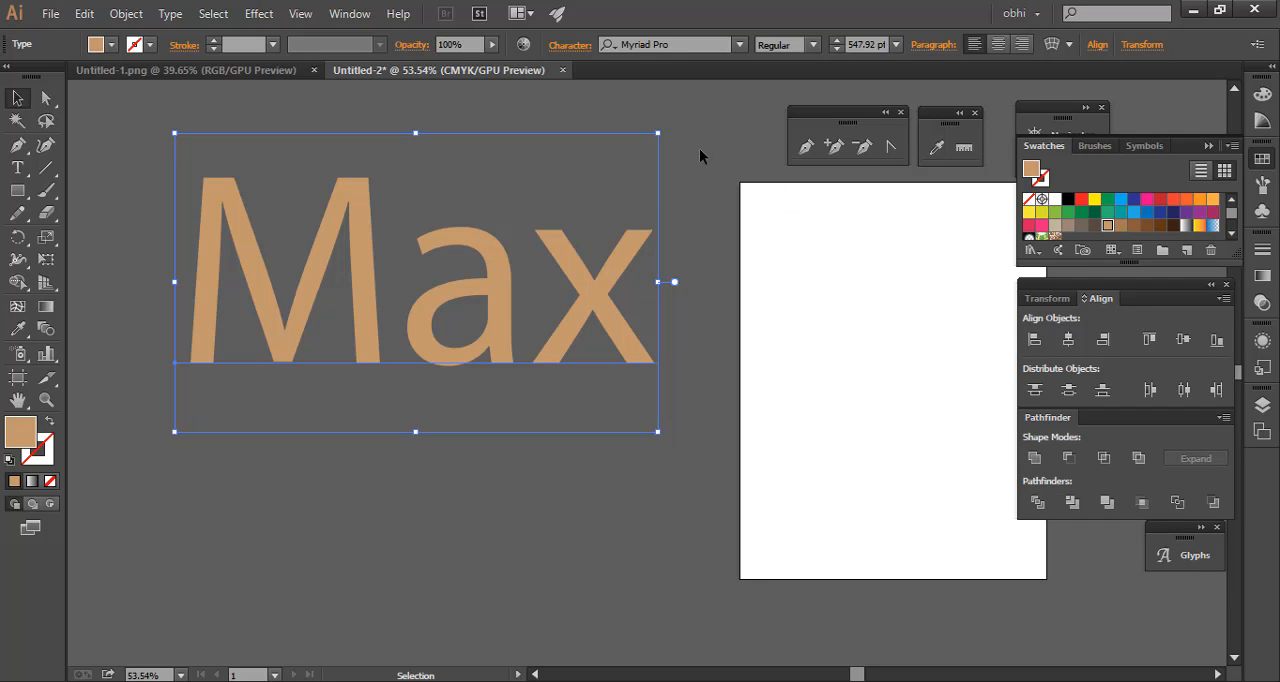
Deselect the Max text and activate the Direct Selection, Magic Wand, Pen, Line Segment and Rectangle tools one after another
{"action": "left_click", "coordinate": [124, 139]}
{"action": "left_click", "coordinate": [226, 183]}
{"action": "left_click", "coordinate": [128, 152]}
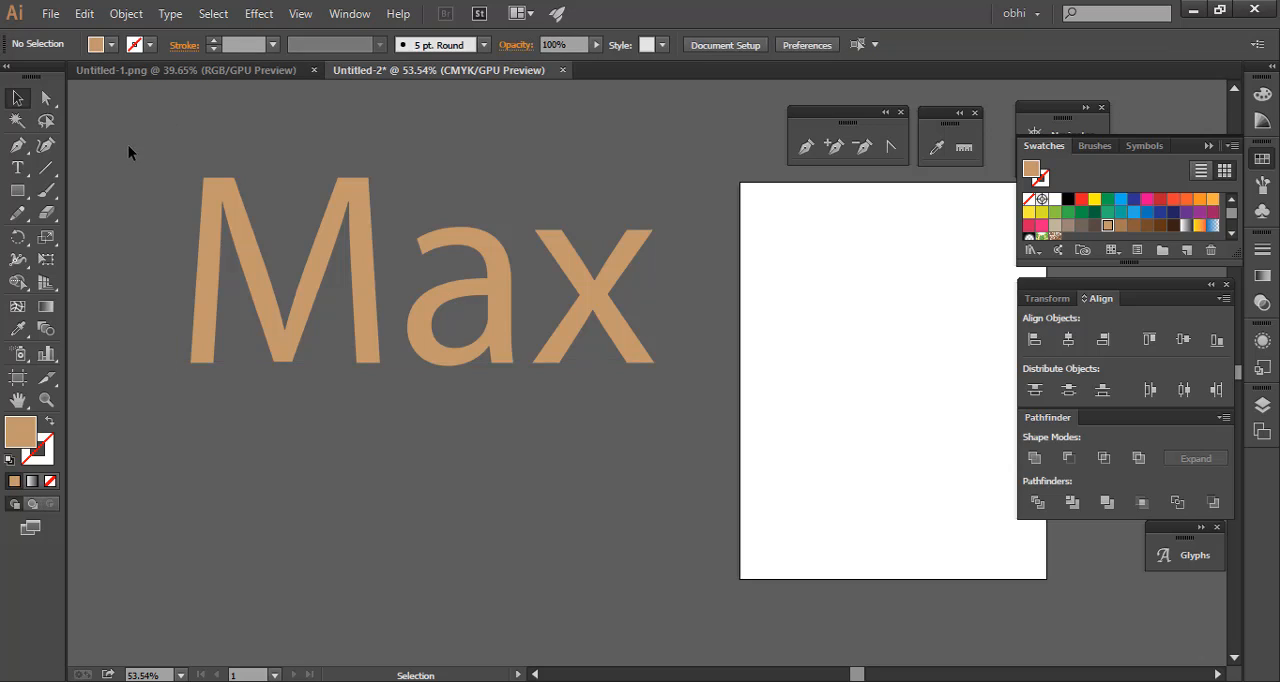
{"action": "left_click", "coordinate": [44, 100]}
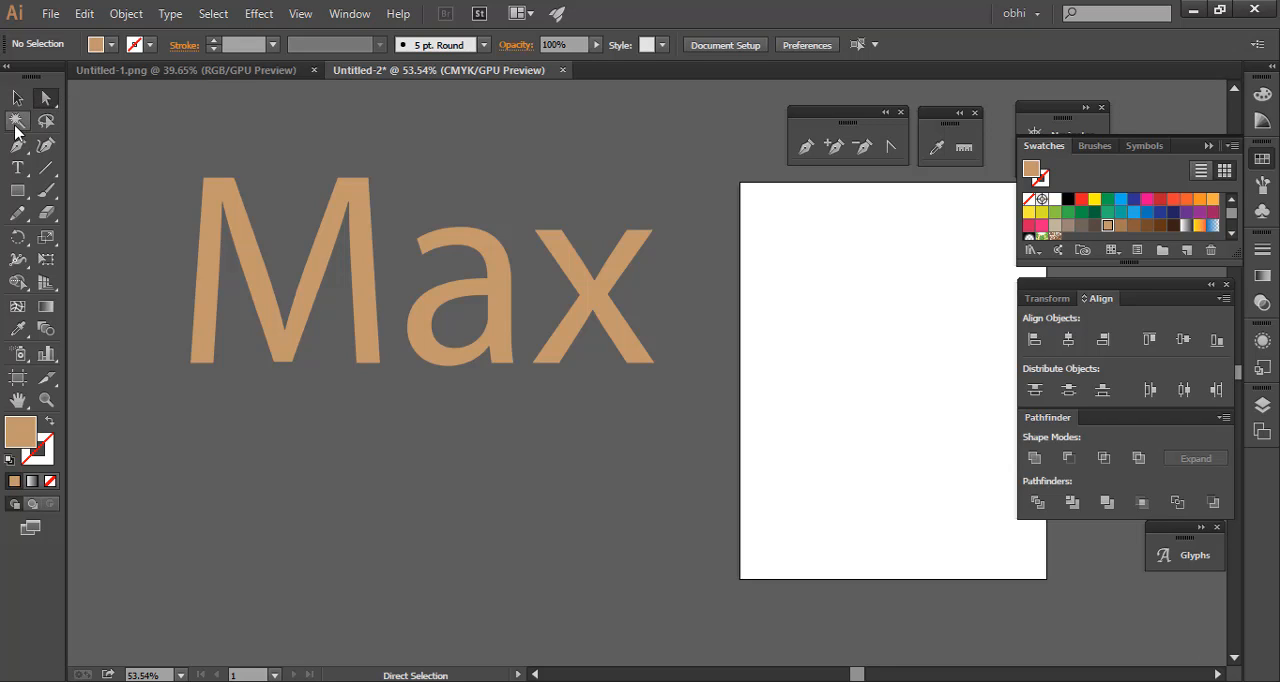
{"action": "left_click", "coordinate": [17, 121]}
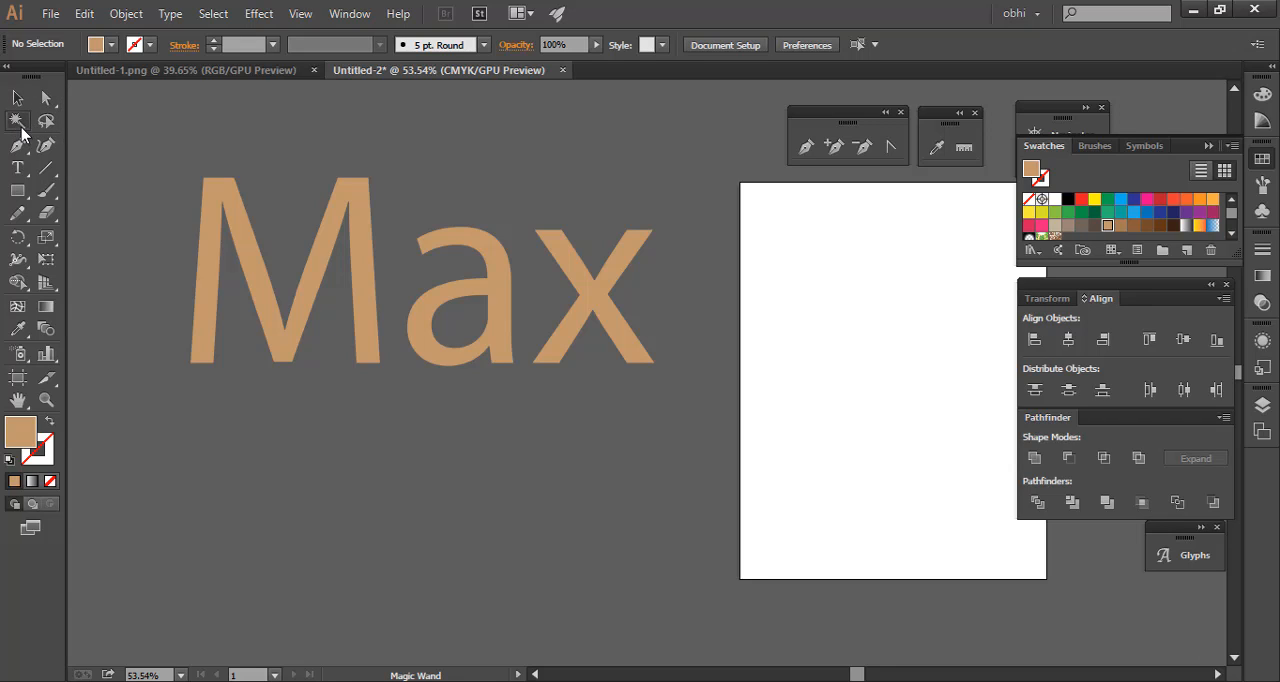
{"action": "left_click", "coordinate": [17, 145]}
{"action": "left_click", "coordinate": [48, 169]}
{"action": "left_click", "coordinate": [22, 191]}
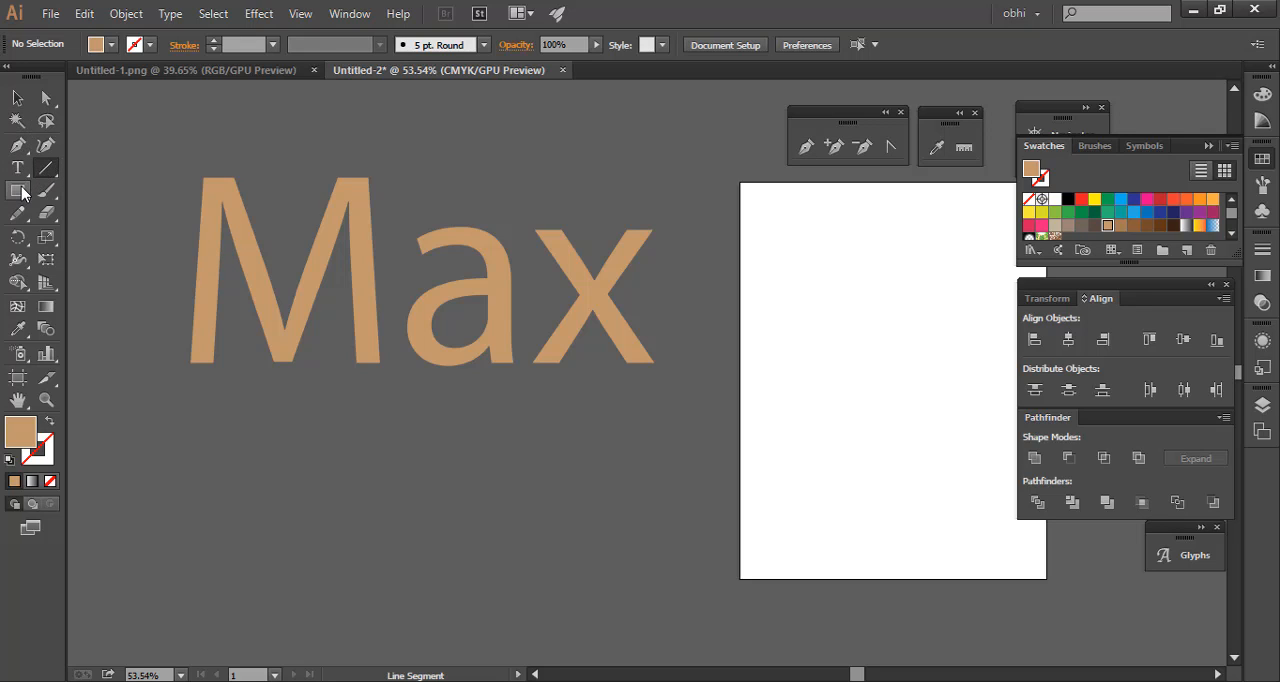
{"action": "left_click", "coordinate": [19, 198]}
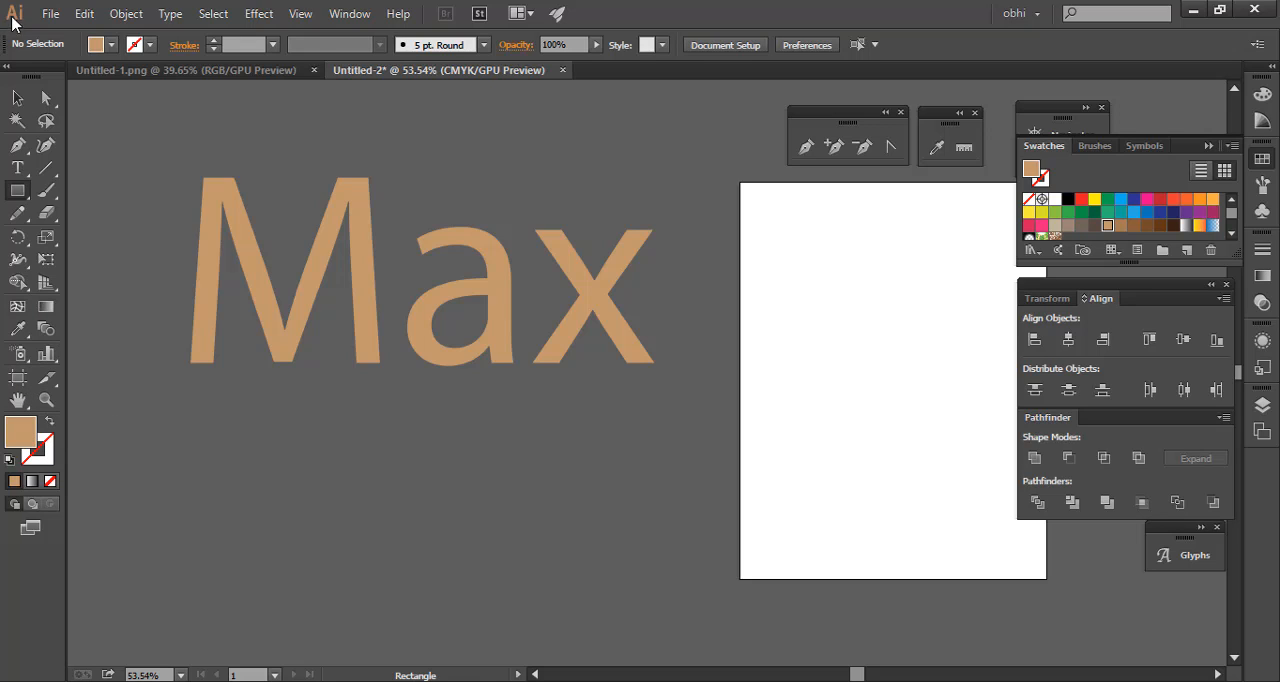
Use the Selection tool to marquee-select the Max text and move it slightly down on the canvas
{"action": "left_click", "coordinate": [17, 98]}
{"action": "left_click", "coordinate": [193, 141]}
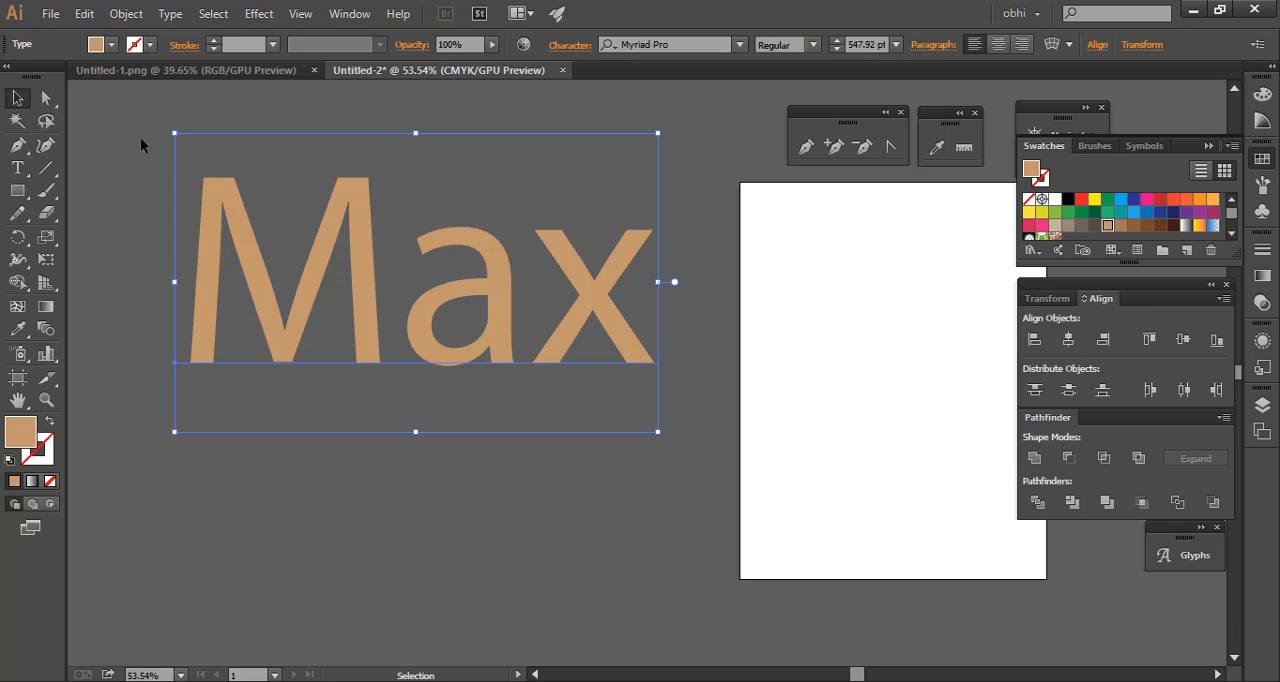
{"action": "left_click_drag", "start_coordinate": [120, 136], "coordinate": [397, 405]}
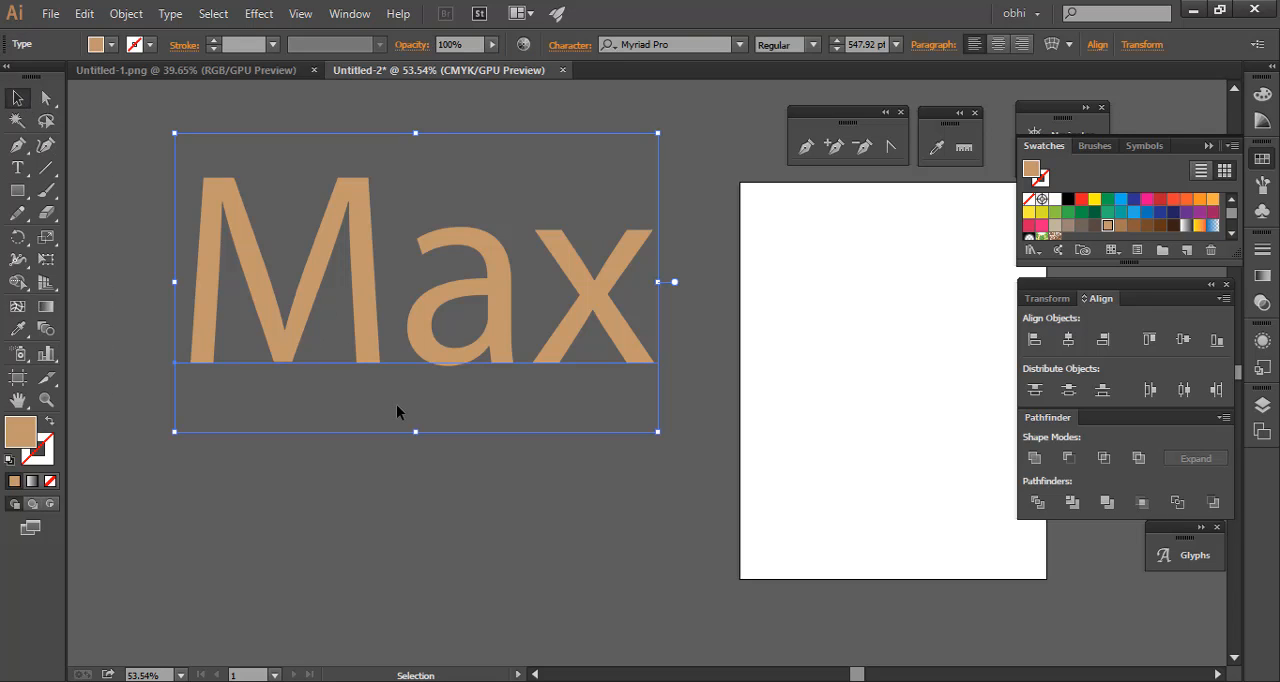
{"action": "left_click", "coordinate": [239, 569]}
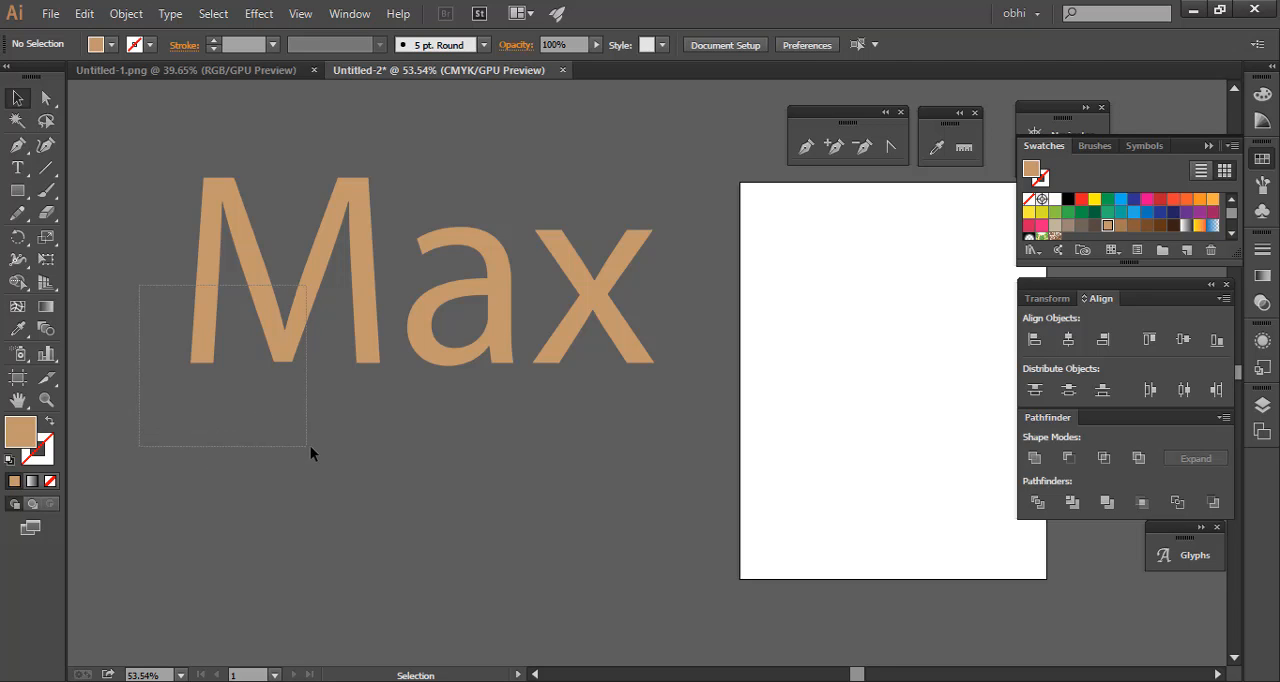
{"action": "left_click_drag", "start_coordinate": [310, 445], "coordinate": [312, 447]}
{"action": "left_click", "coordinate": [409, 380]}
{"action": "left_click_drag", "start_coordinate": [320, 312], "coordinate": [330, 357]}
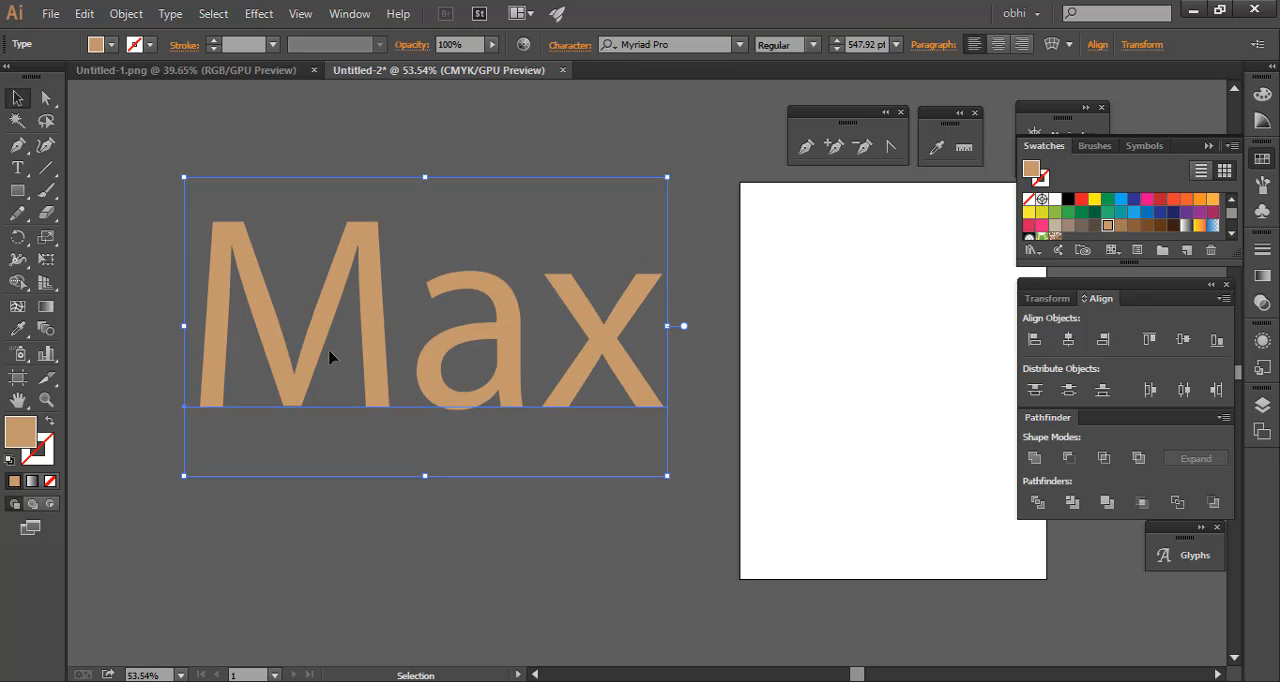
Fill the Max text with the bright yellow swatch and deselect it
{"action": "left_click", "coordinate": [150, 230]}
{"action": "left_click_drag", "start_coordinate": [146, 221], "coordinate": [395, 380]}
{"action": "left_click", "coordinate": [1095, 200]}
{"action": "left_click", "coordinate": [447, 116]}
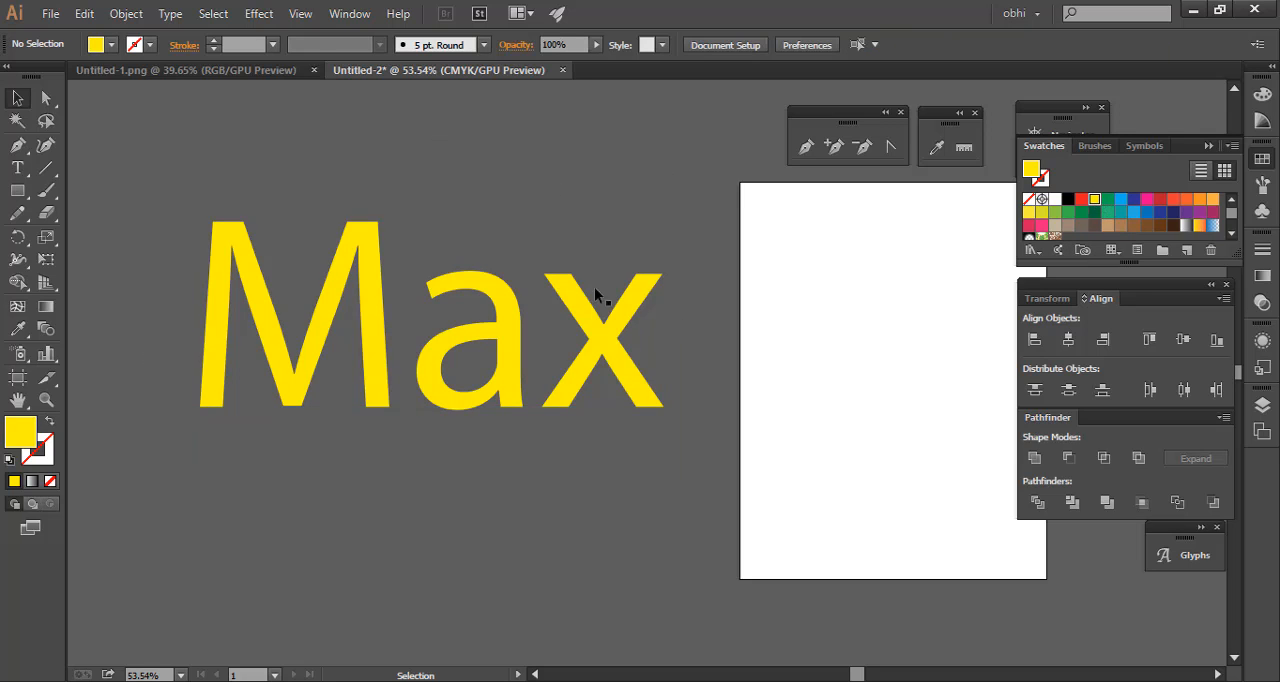
Apply a dark brown swatch as the stroke colour of the Max text and deselect it
{"action": "left_click", "coordinate": [503, 400]}
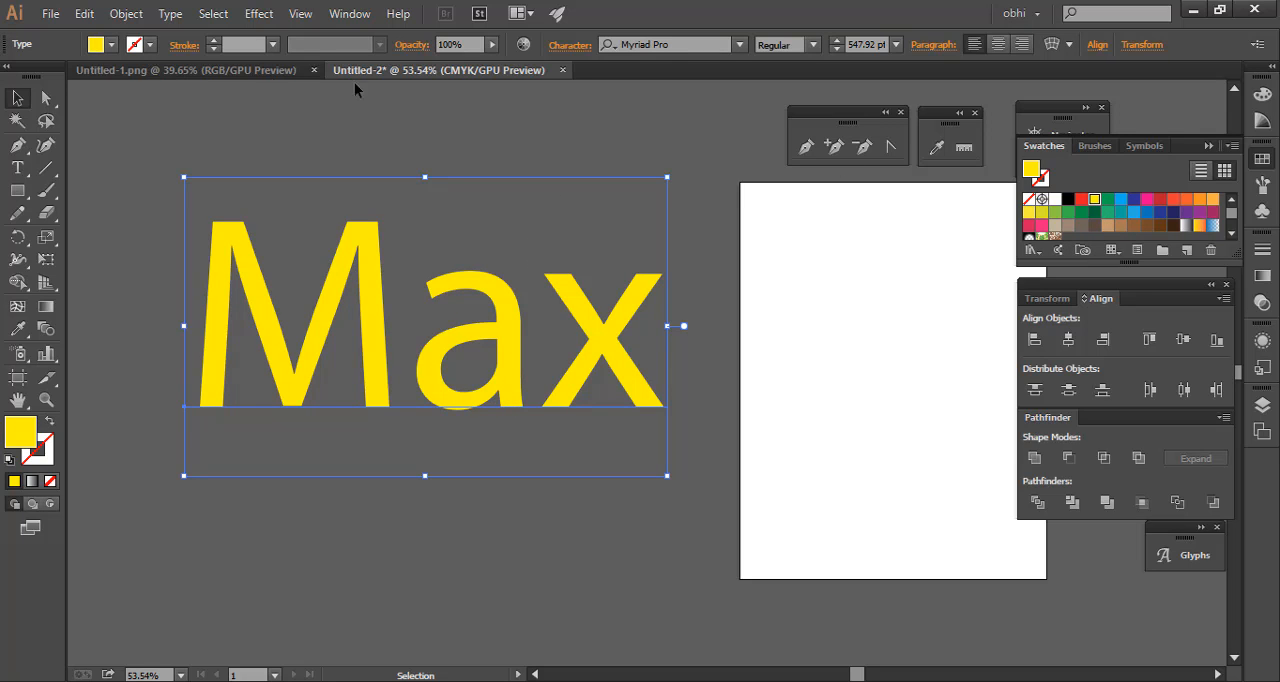
{"action": "left_click", "coordinate": [40, 458]}
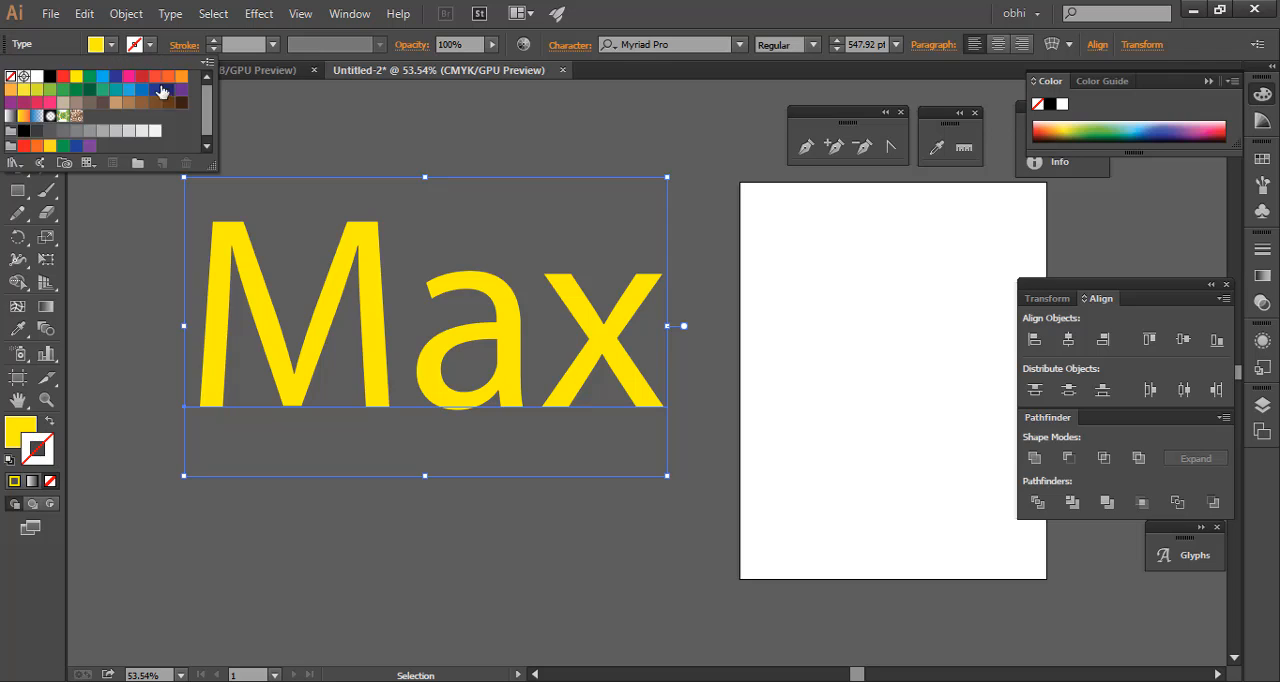
{"action": "left_click", "coordinate": [149, 44]}
{"action": "left_click", "coordinate": [181, 102]}
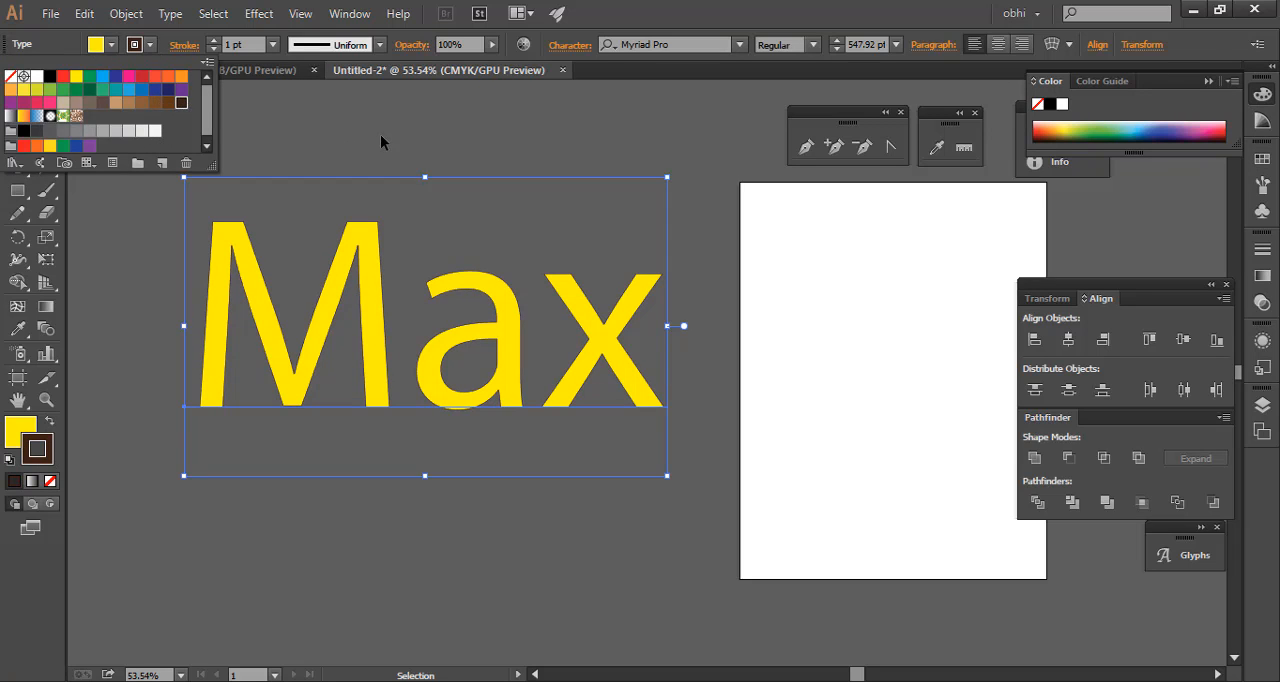
{"action": "left_click", "coordinate": [380, 134]}
{"action": "left_click", "coordinate": [115, 178]}
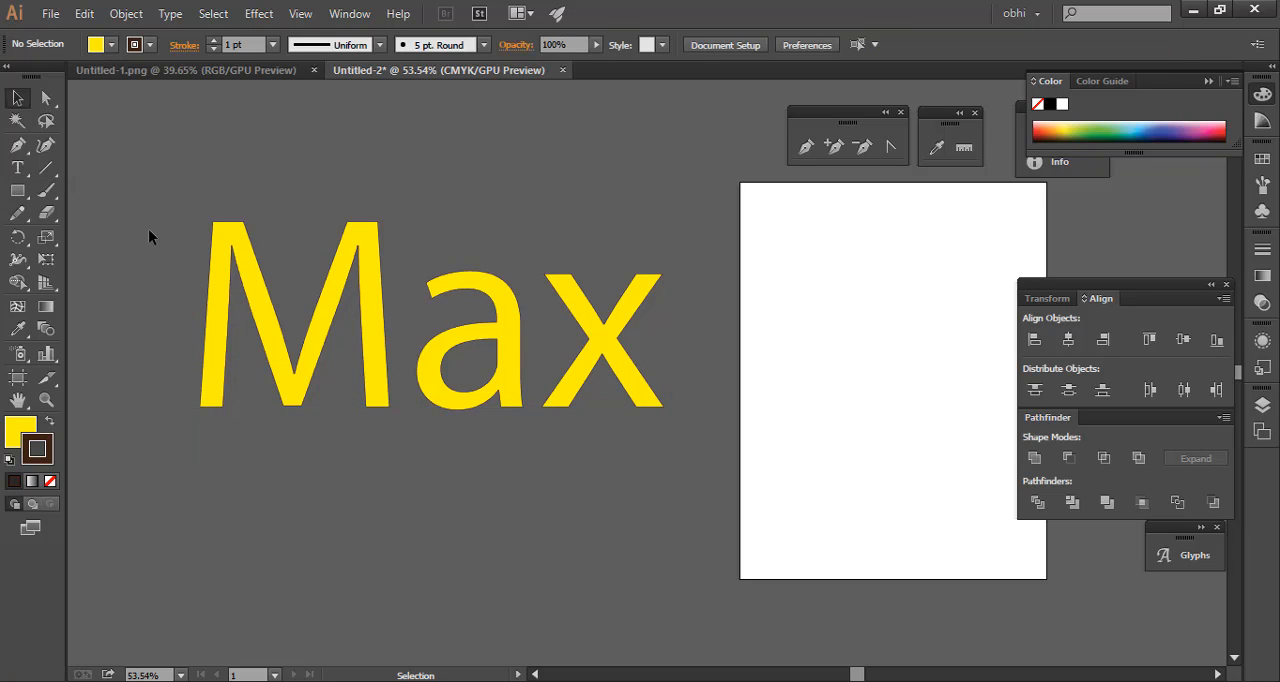
Try a 40 pt stroke weight on the Max text and settle on 10 pt
{"action": "left_click_drag", "start_coordinate": [148, 228], "coordinate": [356, 348]}
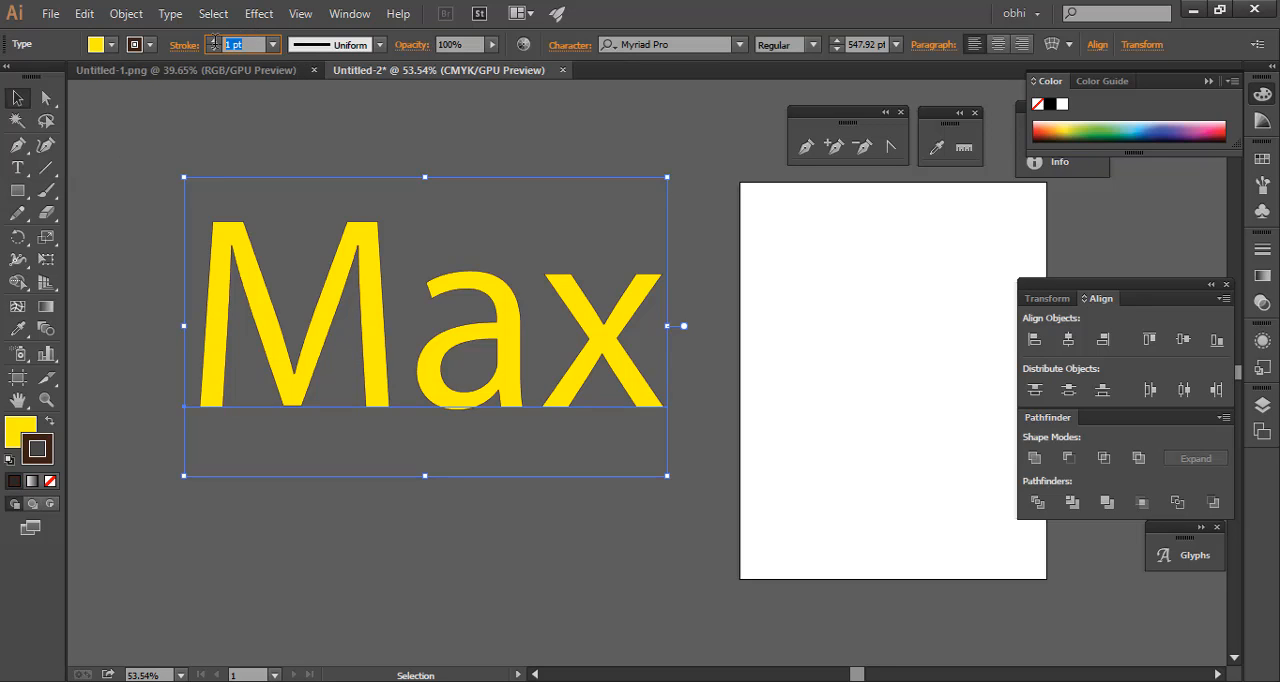
{"action": "left_click", "coordinate": [271, 45]}
{"action": "left_click", "coordinate": [304, 436]}
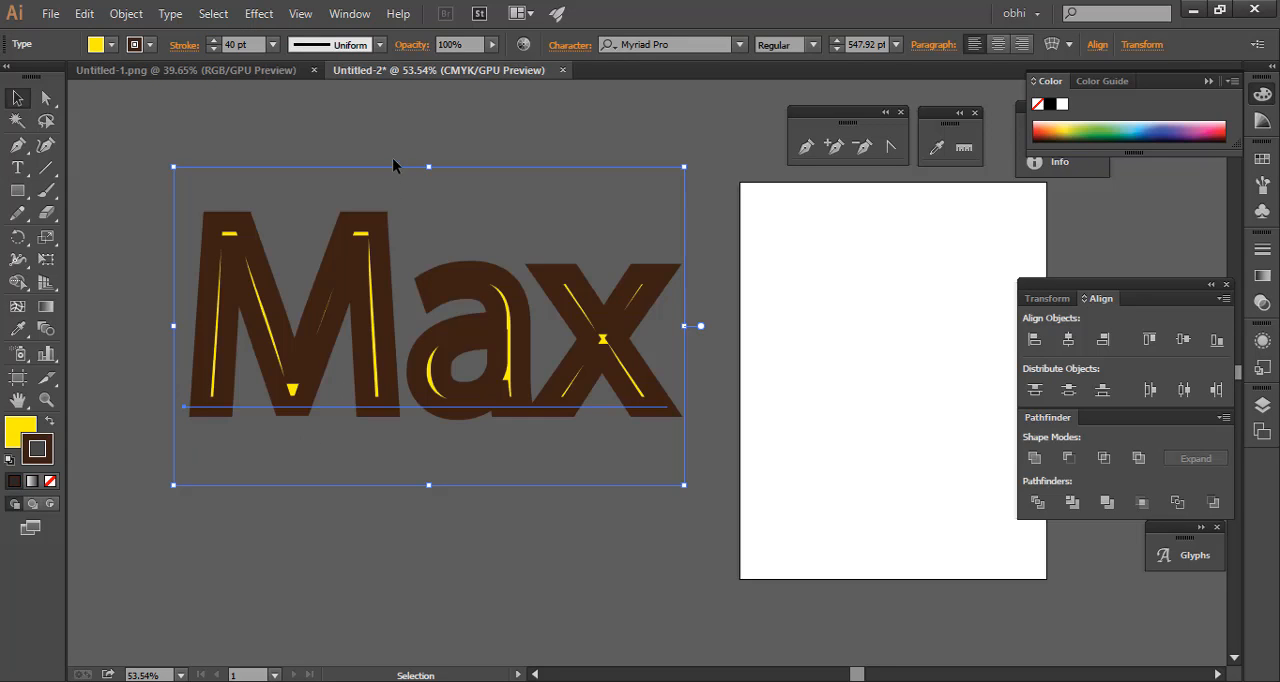
{"action": "left_click", "coordinate": [273, 45]}
{"action": "left_click", "coordinate": [305, 334]}
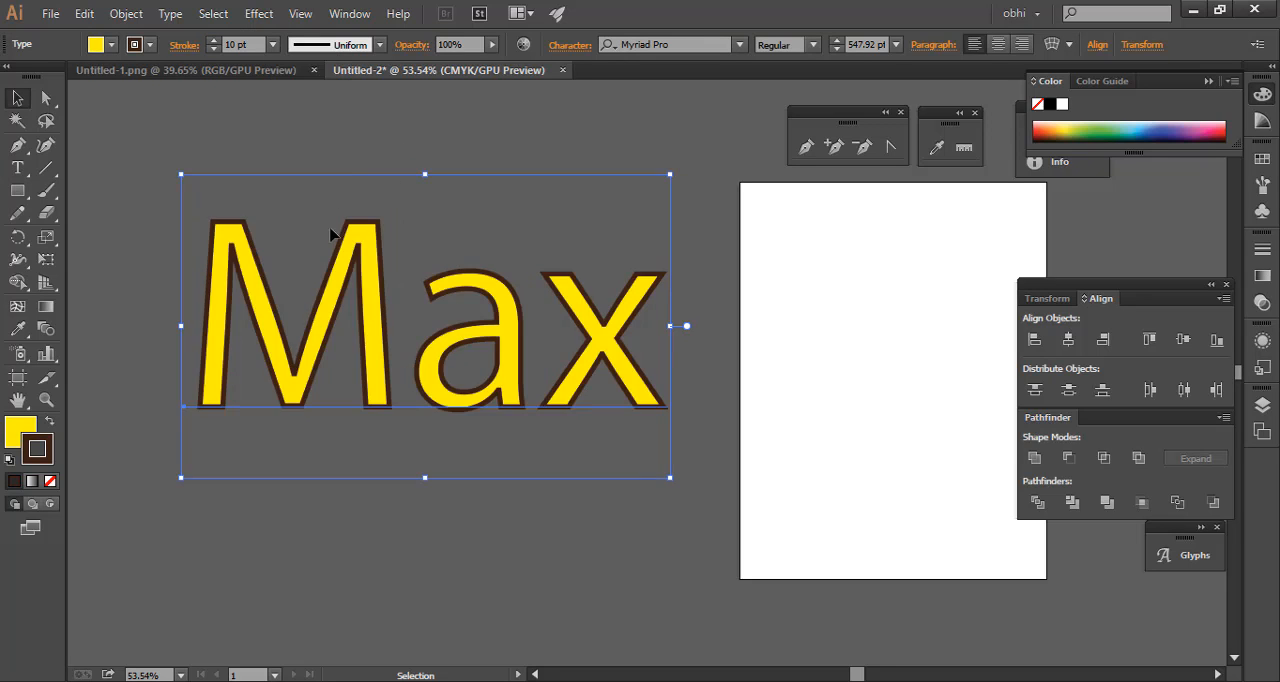
{"action": "left_click", "coordinate": [359, 119]}
Examine the brown outline around the Max letters up close and from farther away, with the artboards hidden
{"action": "left_click_drag", "start_coordinate": [483, 331], "coordinate": [760, 438]}
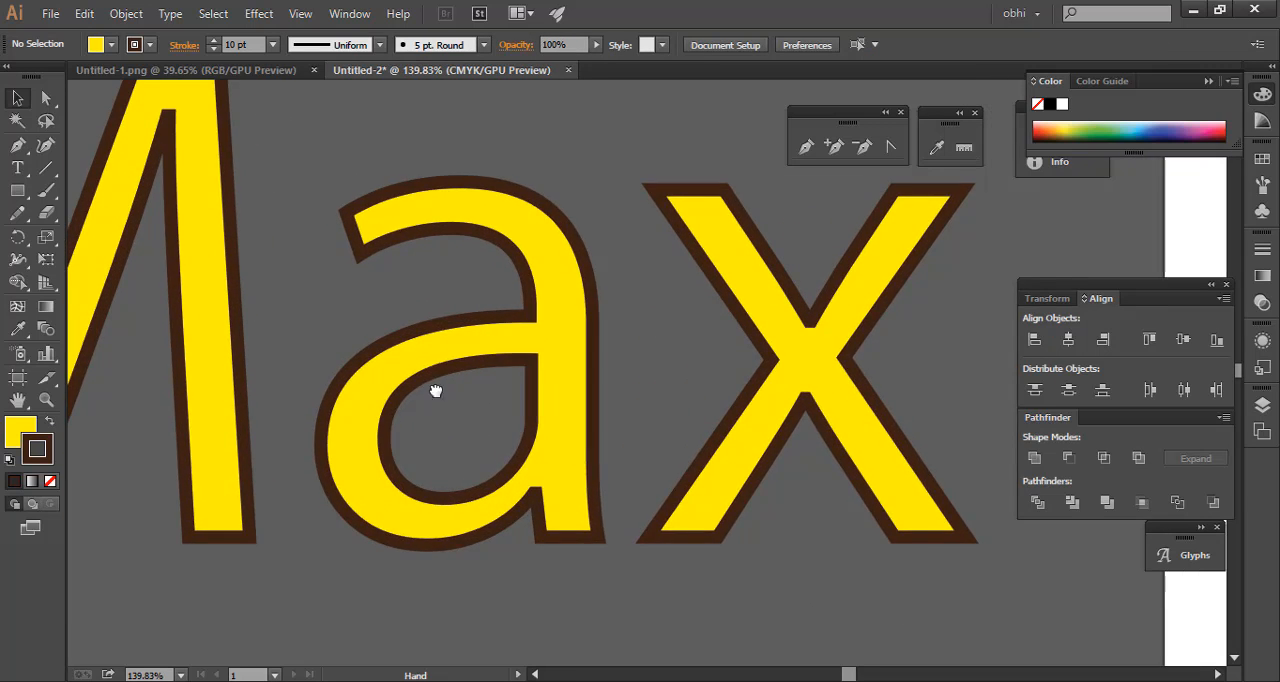
{"action": "left_click_drag", "start_coordinate": [352, 254], "coordinate": [660, 345]}
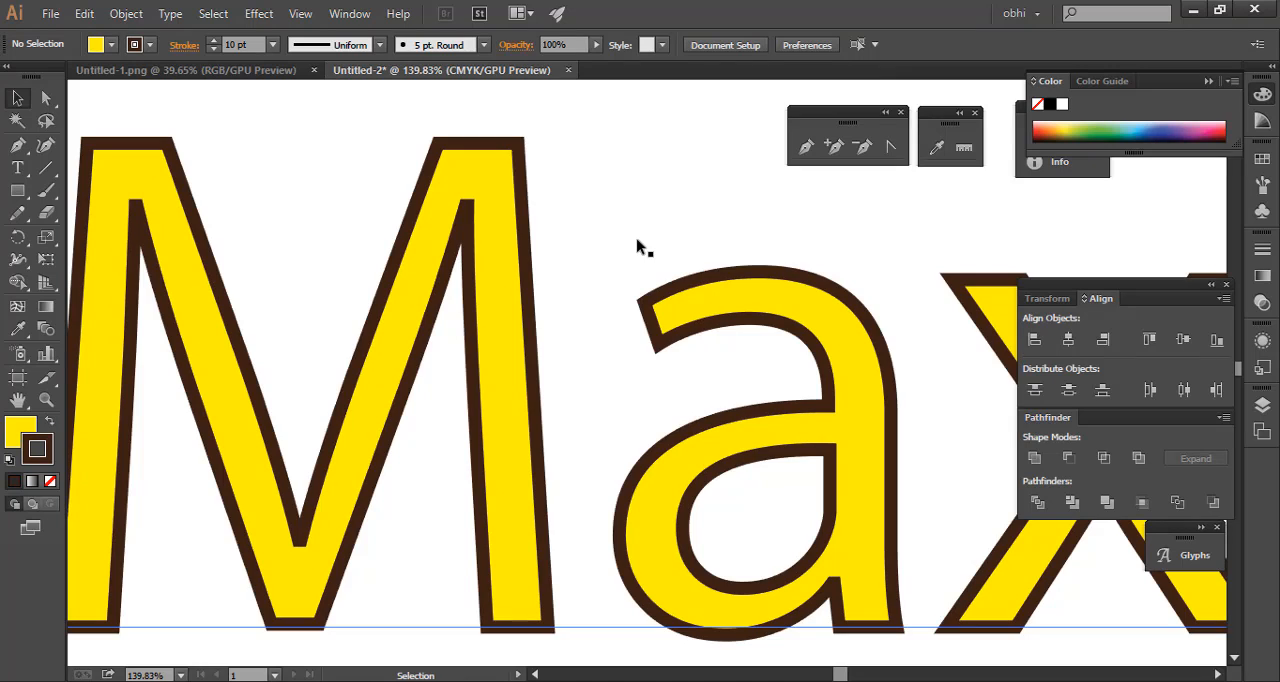
{"action": "left_click", "coordinate": [480, 277]}
{"action": "left_click_drag", "start_coordinate": [274, 129], "coordinate": [556, 432]}
{"action": "left_click_drag", "start_coordinate": [467, 440], "coordinate": [357, 280]}
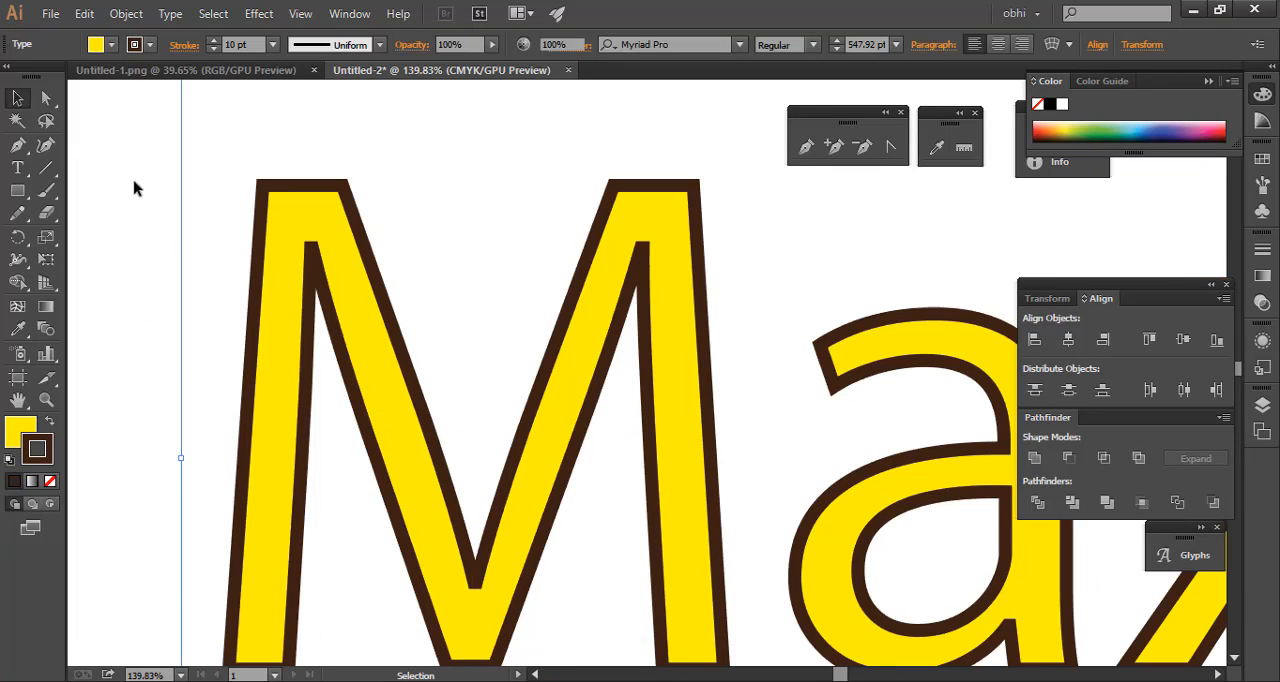
{"action": "left_click_drag", "start_coordinate": [114, 193], "coordinate": [632, 447]}
{"action": "left_click_drag", "start_coordinate": [700, 335], "coordinate": [395, 357]}
{"action": "left_click_drag", "start_coordinate": [806, 420], "coordinate": [600, 415]}
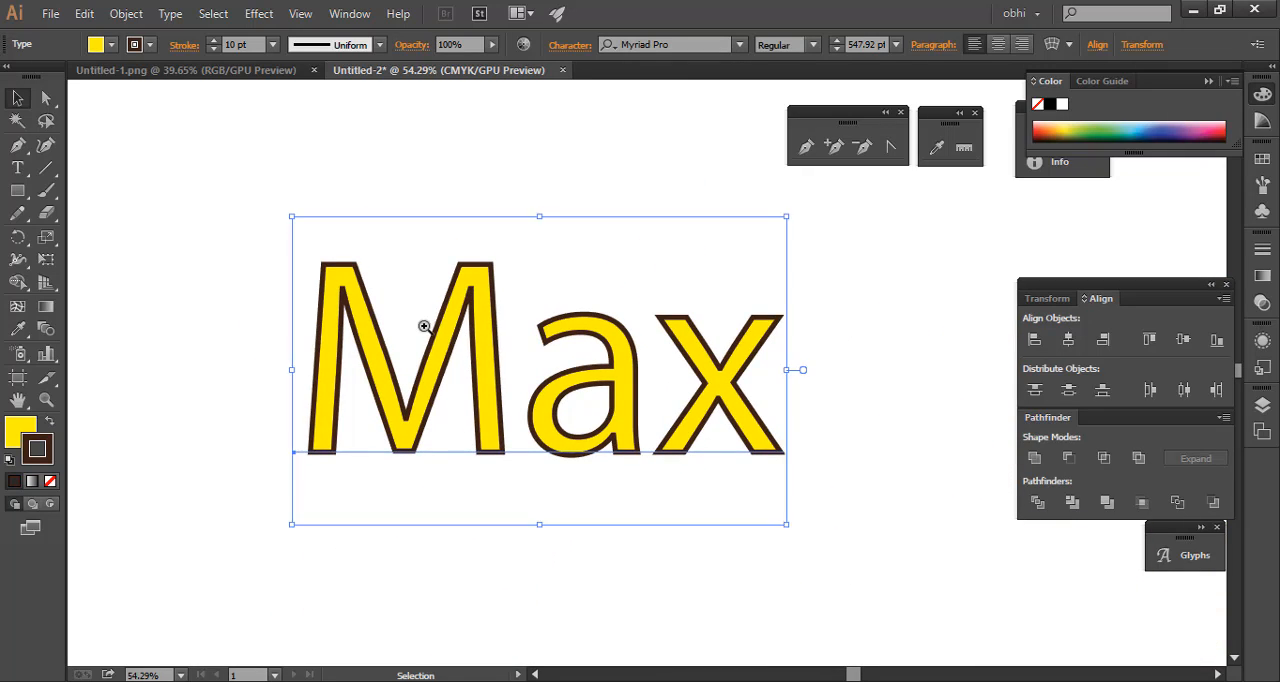
{"action": "left_click_drag", "start_coordinate": [430, 332], "coordinate": [564, 402]}
{"action": "key", "text": "v"}
Give the Max text's stroke a round cap and a round corner join
{"action": "left_click_drag", "start_coordinate": [128, 161], "coordinate": [777, 523]}
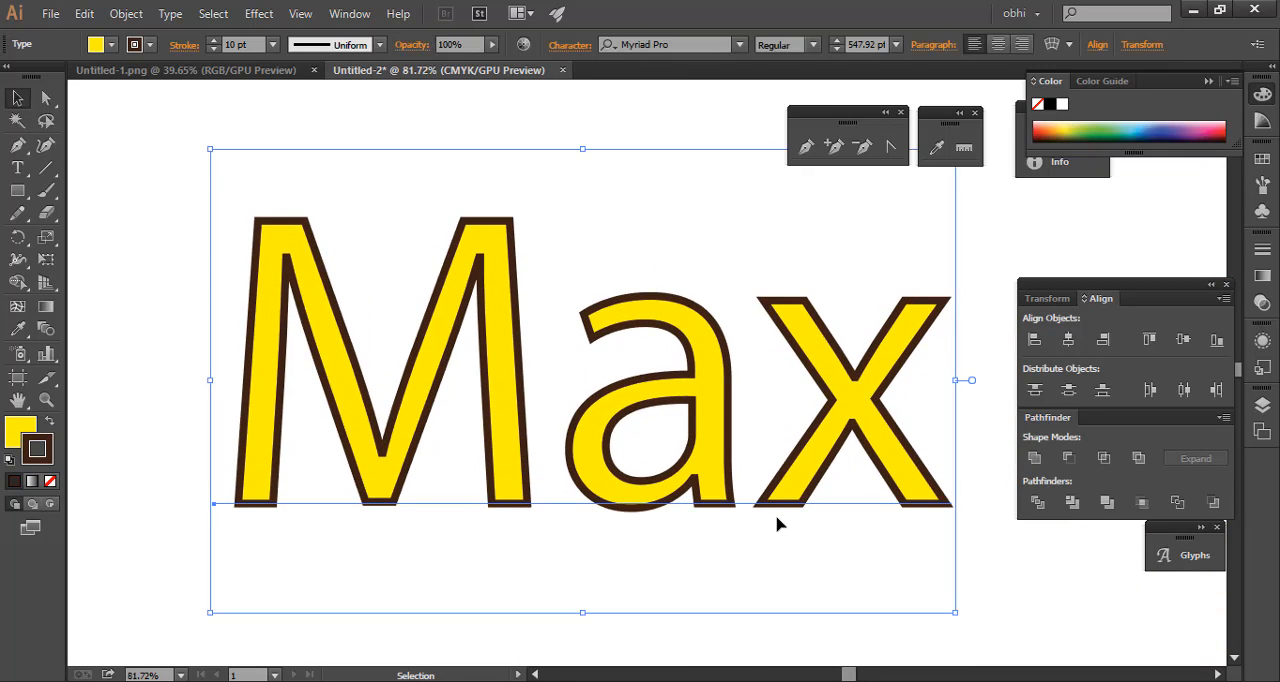
{"action": "left_click", "coordinate": [379, 45]}
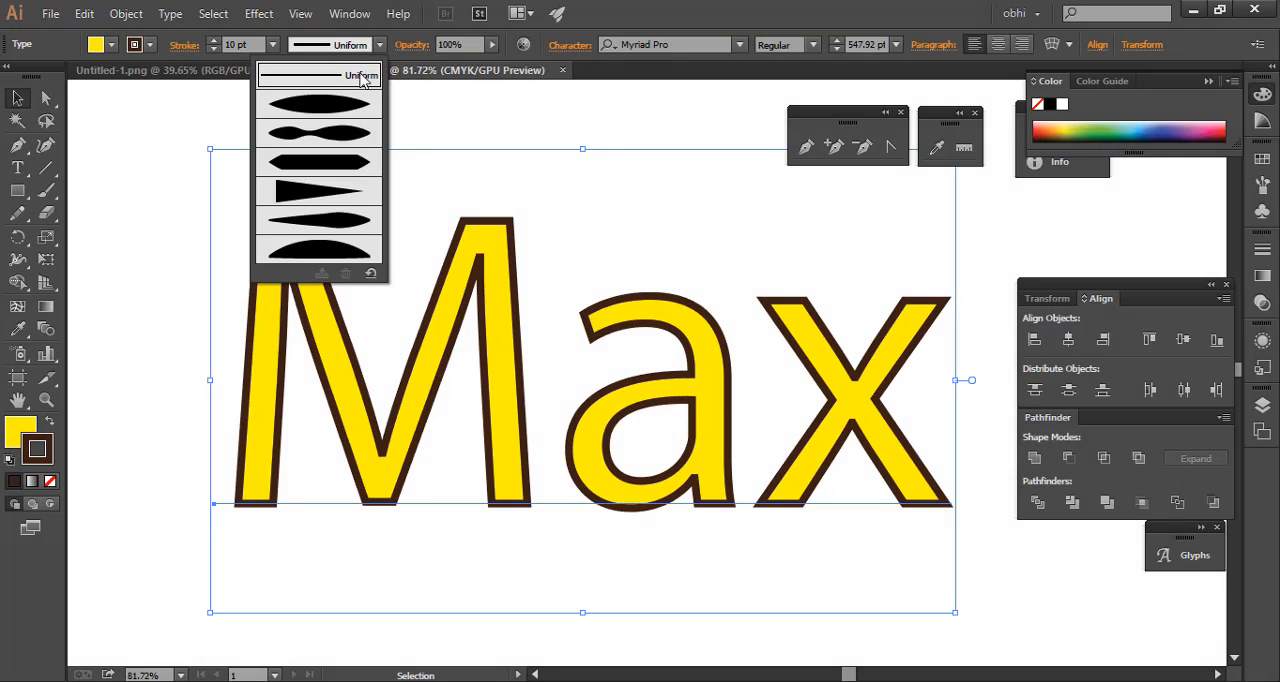
{"action": "left_click", "coordinate": [185, 47]}
{"action": "left_click", "coordinate": [185, 47]}
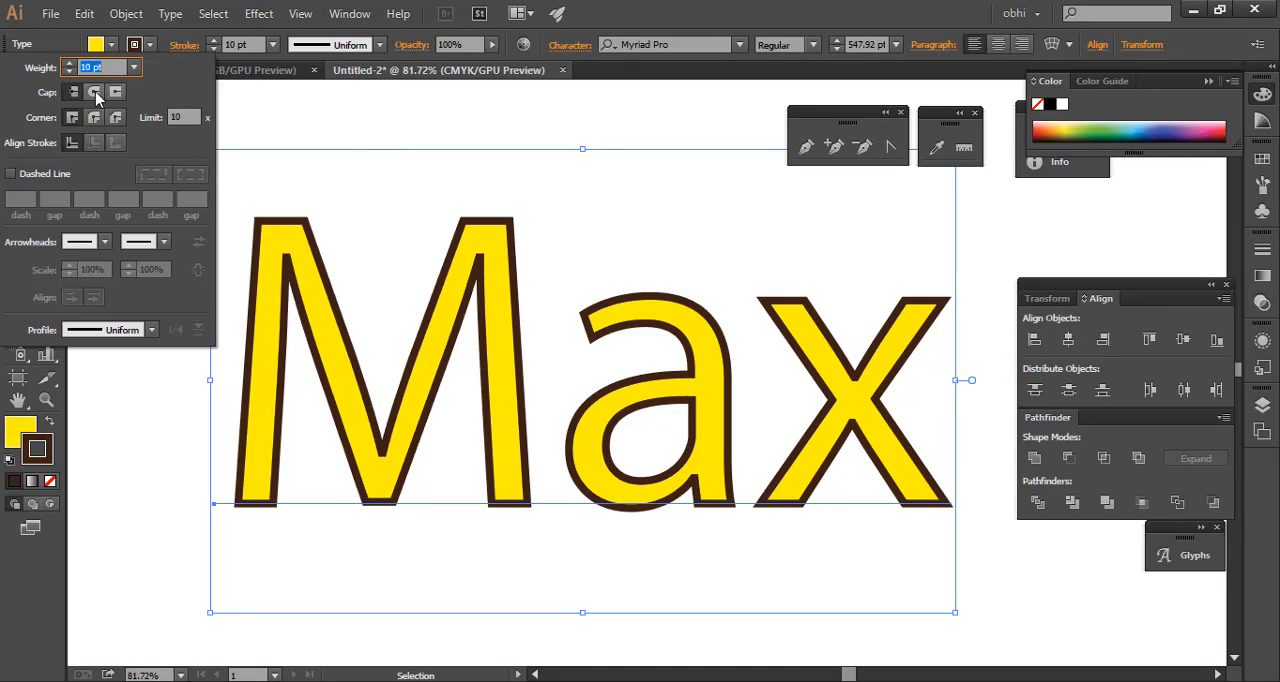
{"action": "left_click", "coordinate": [92, 119]}
{"action": "left_click", "coordinate": [92, 119]}
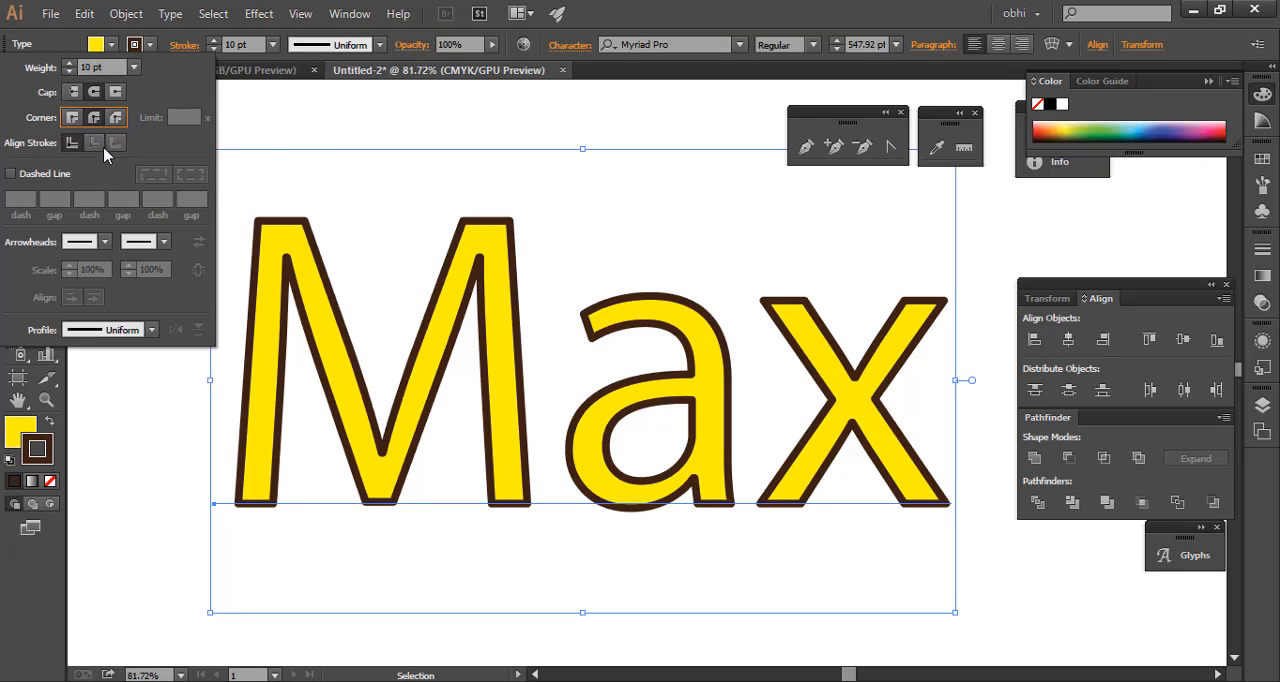
Make the Max text's stroke a dashed line with 12 pt dashes, keeping the Uniform width profile
{"action": "left_click", "coordinate": [11, 173]}
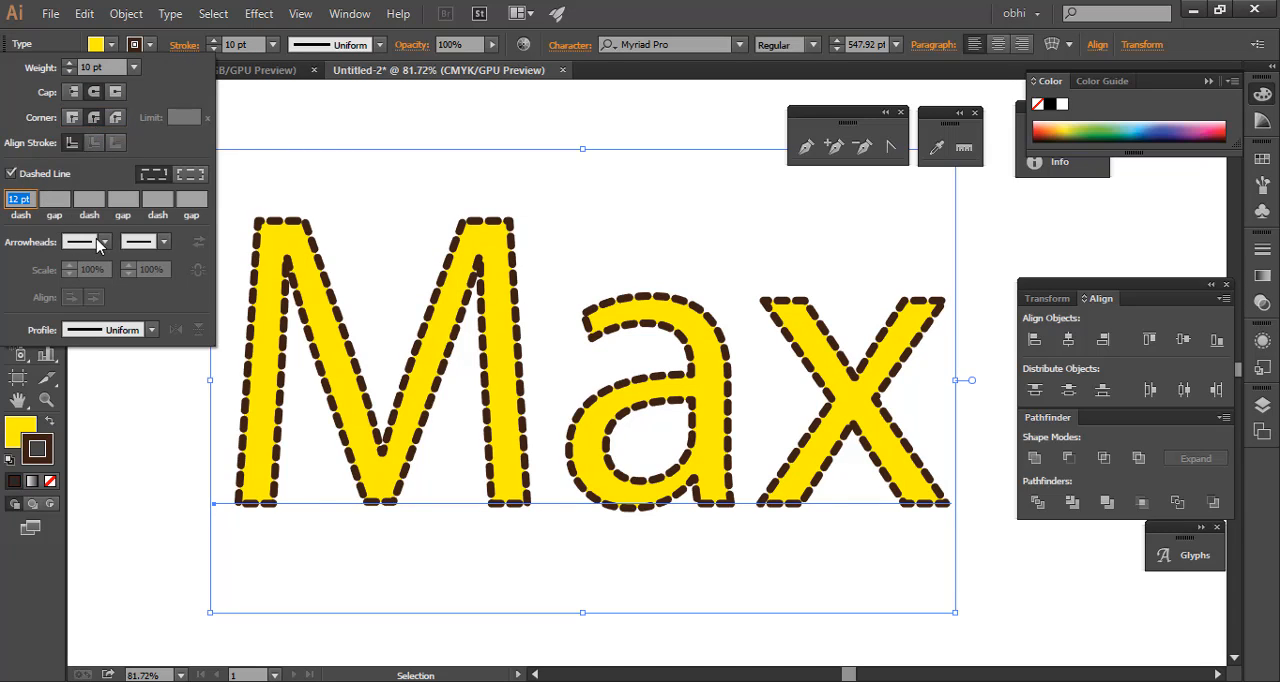
{"action": "left_click", "coordinate": [152, 330]}
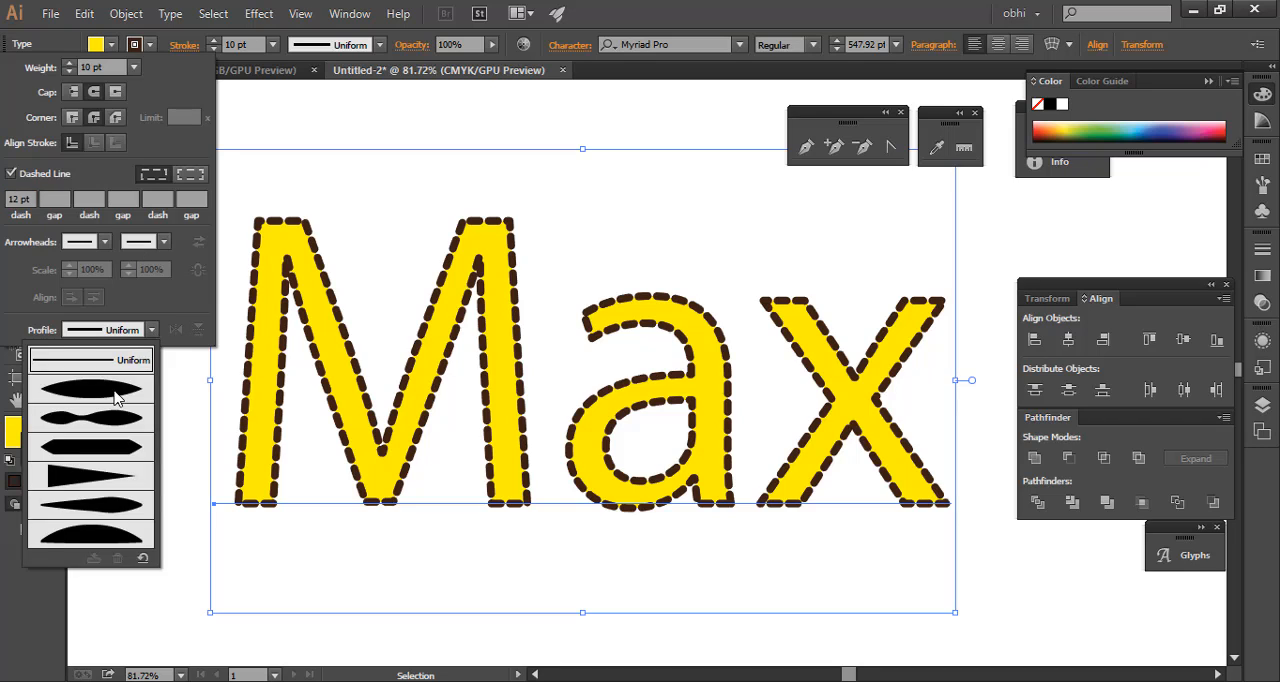
{"action": "left_click", "coordinate": [151, 340]}
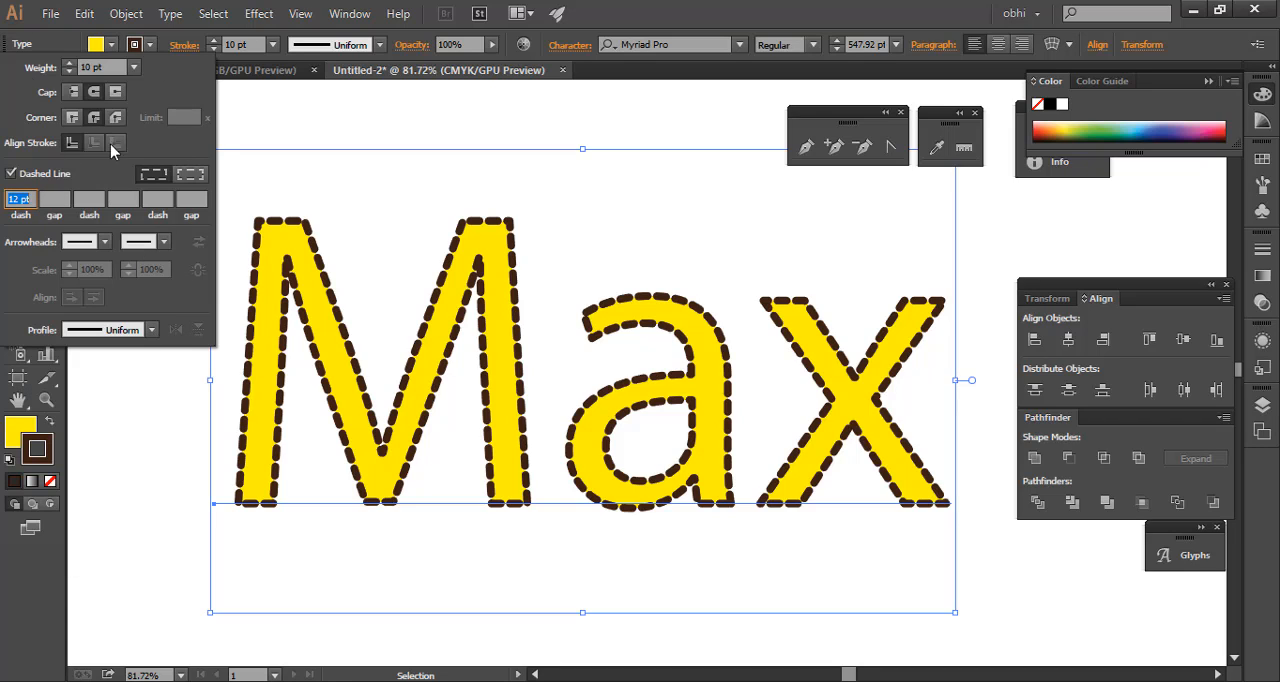
{"action": "left_click", "coordinate": [285, 102]}
{"action": "left_click", "coordinate": [387, 116]}
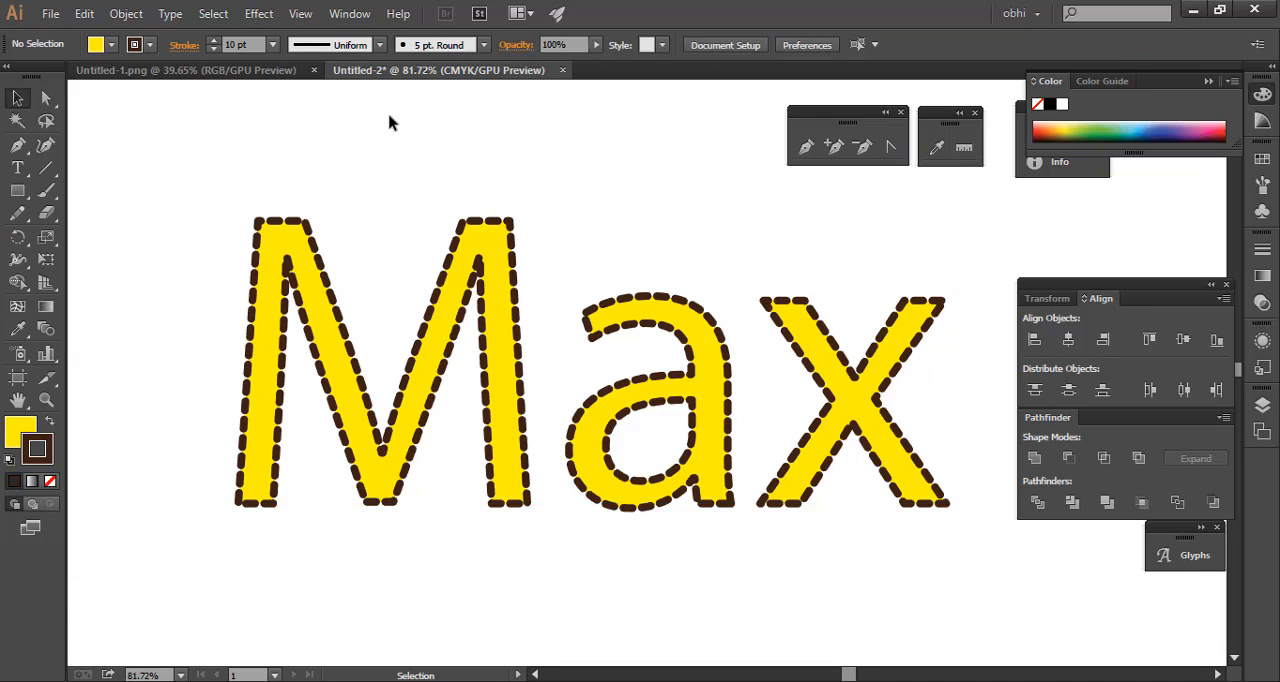
Zoom out slightly, select the Max text and make fill the active colour attribute instead of stroke
{"action": "key", "text": "ctrl+space"}
{"action": "mouse_move", "coordinate": [459, 271]}
{"action": "left_mouse_down"}
{"action": "mouse_move", "coordinate": [706, 292]}
{"action": "mouse_move", "coordinate": [423, 263]}
{"action": "left_mouse_up"}
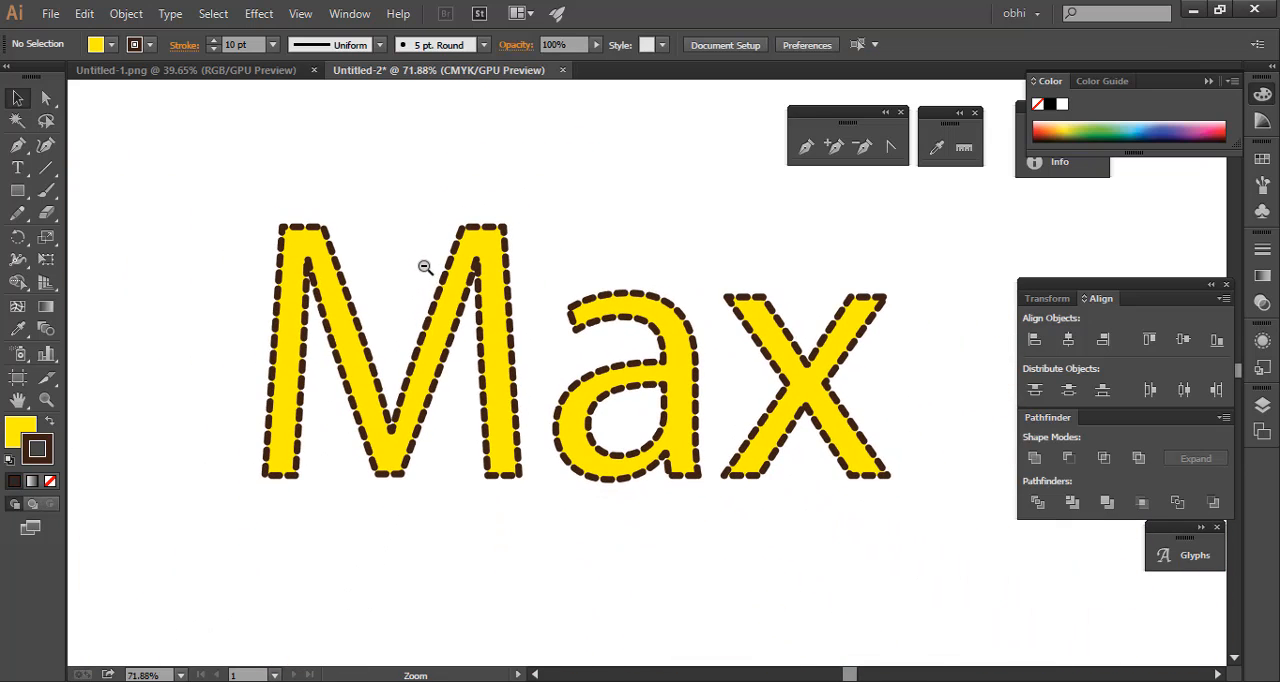
{"action": "left_click", "coordinate": [459, 481]}
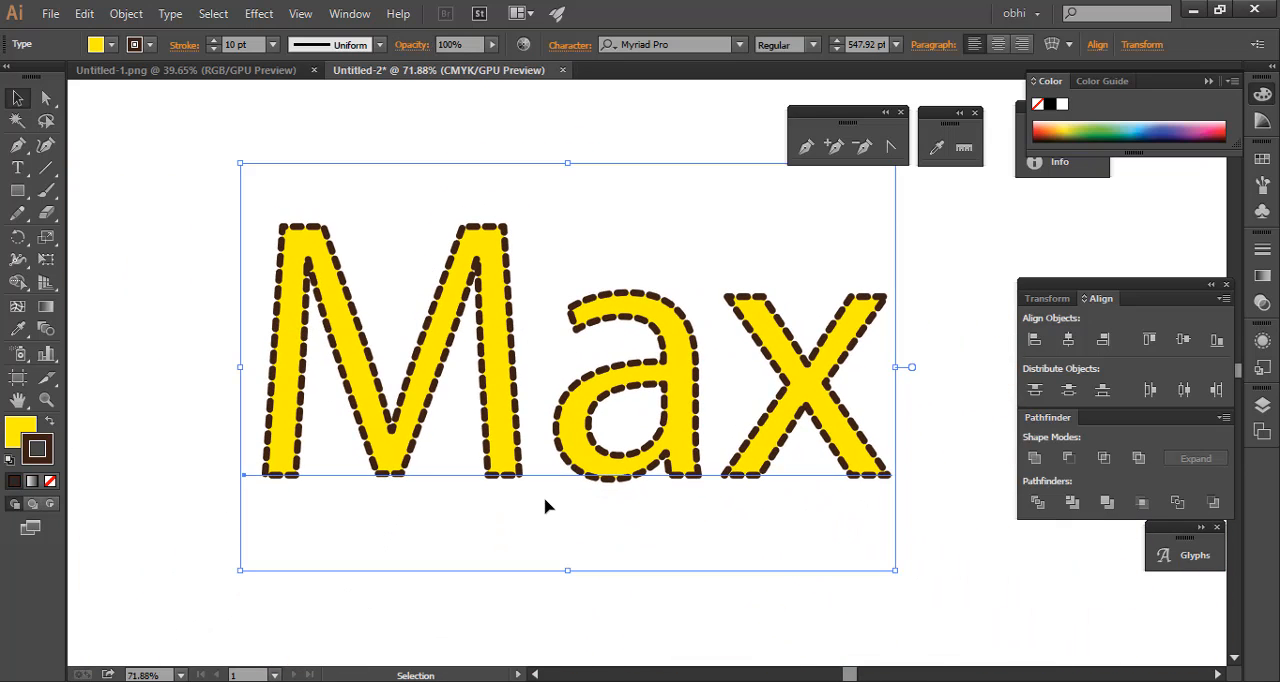
{"action": "left_click", "coordinate": [24, 432]}
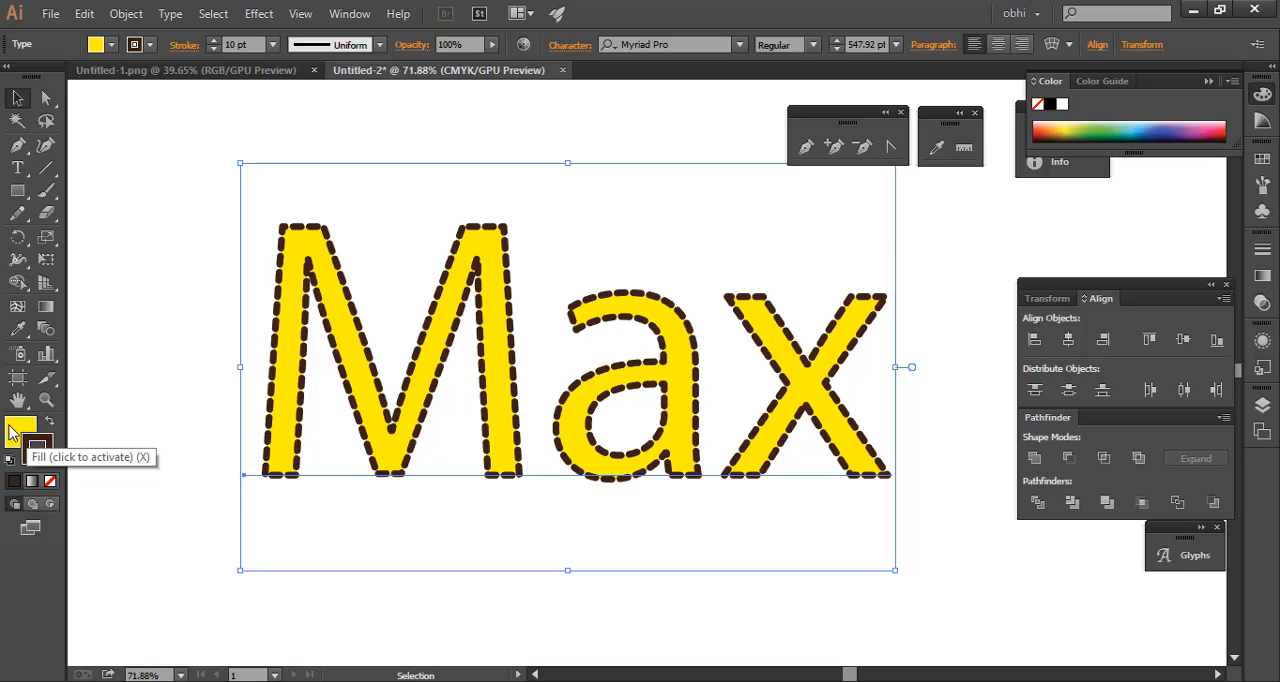
{"action": "key", "text": "x"}
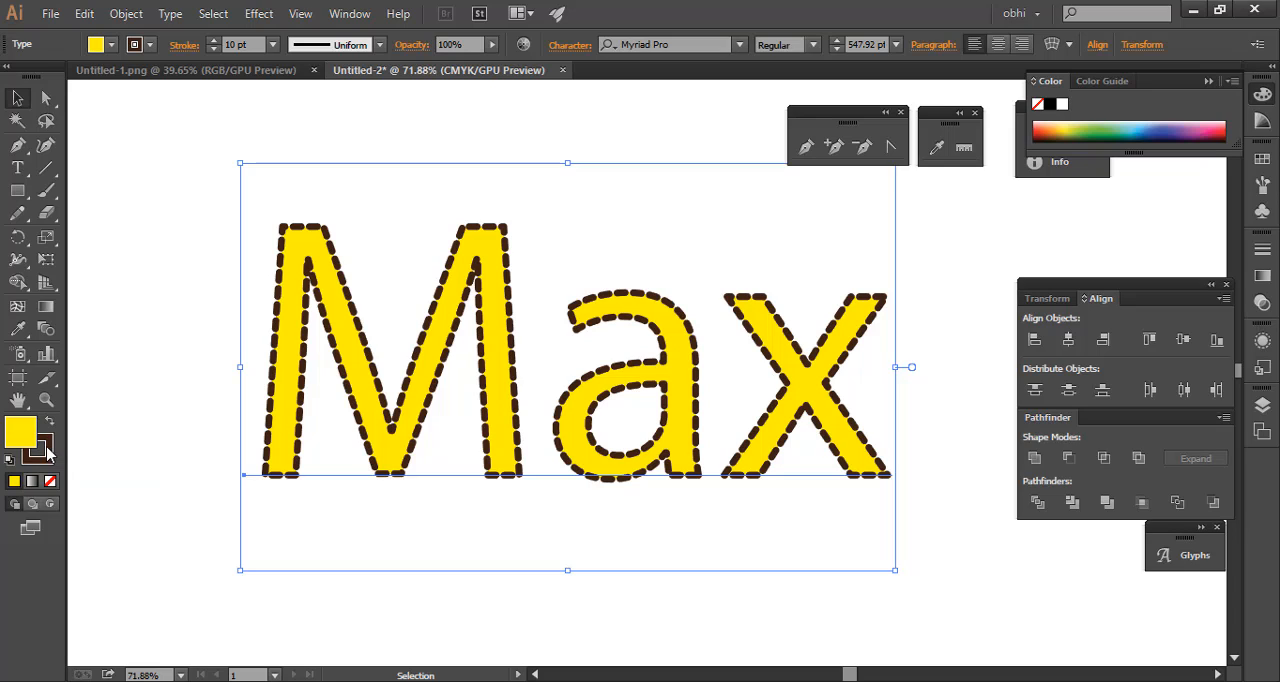
{"action": "left_click", "coordinate": [125, 405]}
Swap the Max text's fill and stroke colours back and forth, ending with the yellow fill and brown stroke
{"action": "key", "text": "shift+x"}
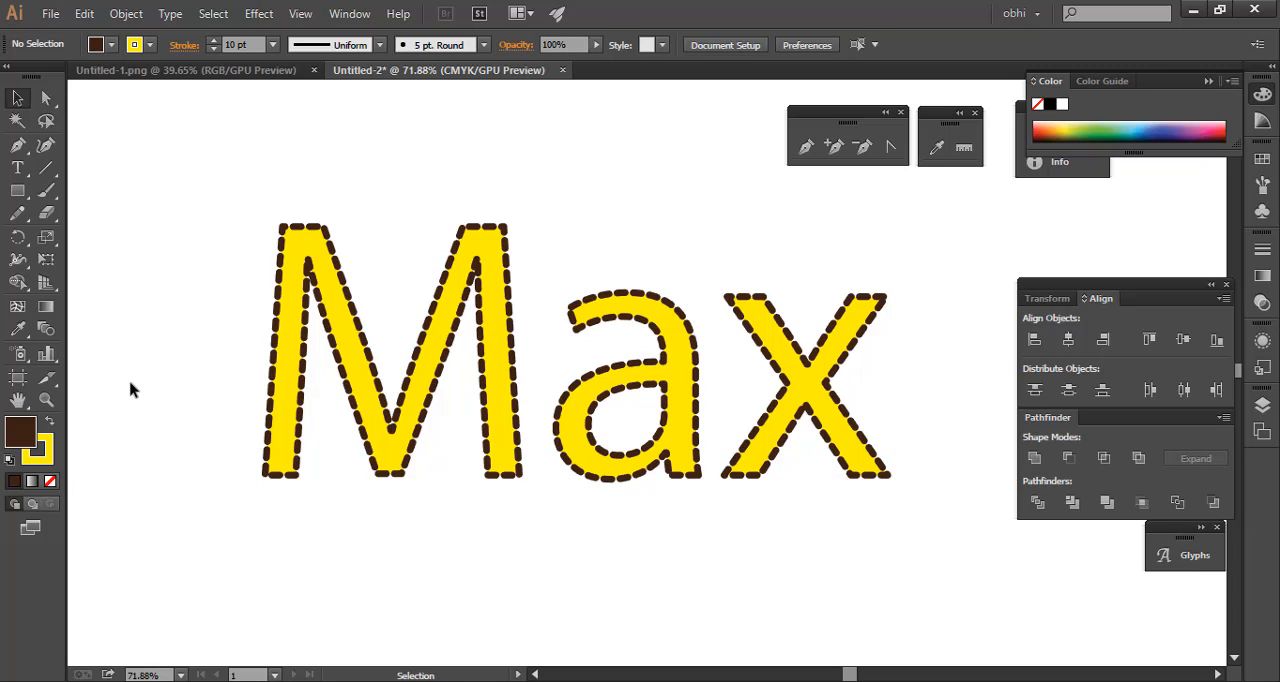
{"action": "left_click_drag", "start_coordinate": [162, 303], "coordinate": [409, 486]}
{"action": "key", "text": "shift+x"}
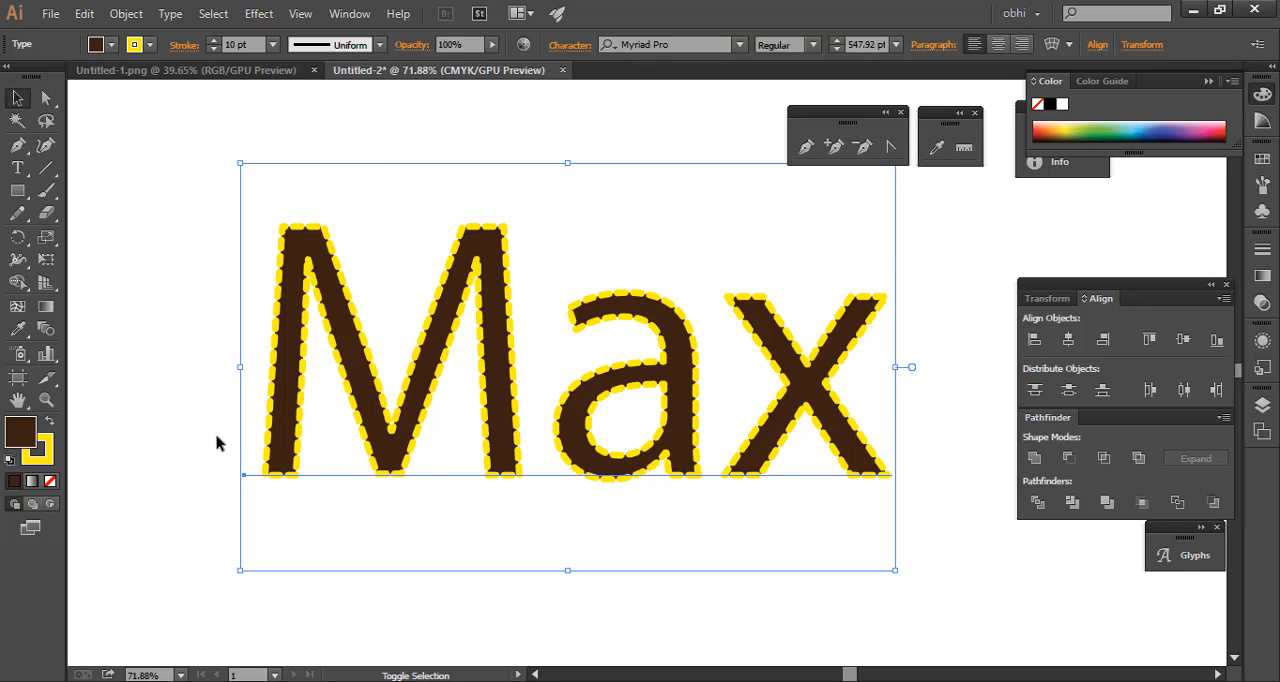
{"action": "key", "text": "shift+x"}
{"action": "key", "text": "shift+x"}
{"action": "key", "text": "shift+x"}
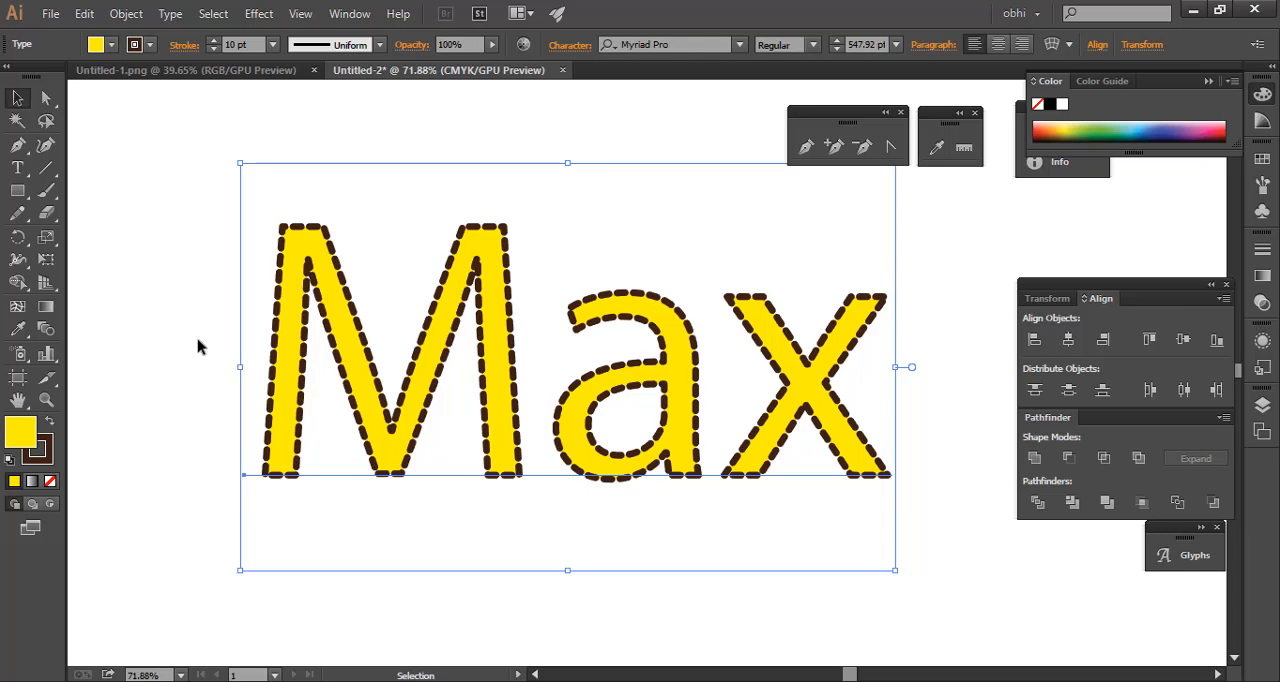
{"action": "left_click", "coordinate": [164, 311]}
Zoom out, select the whole Max text and delete it from the document
{"action": "mouse_move", "coordinate": [595, 277]}
{"action": "left_mouse_down"}
{"action": "mouse_move", "coordinate": [417, 289]}
{"action": "mouse_move", "coordinate": [352, 309]}
{"action": "left_mouse_up"}
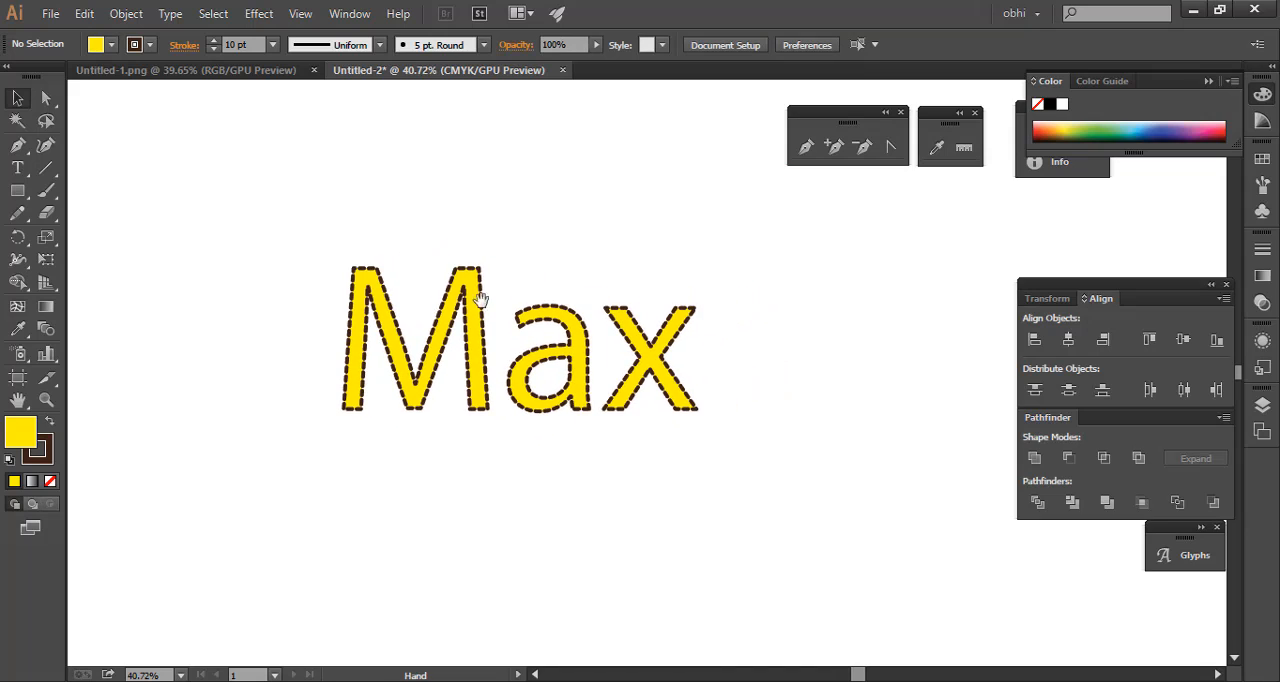
{"action": "left_click_drag", "start_coordinate": [223, 231], "coordinate": [760, 433]}
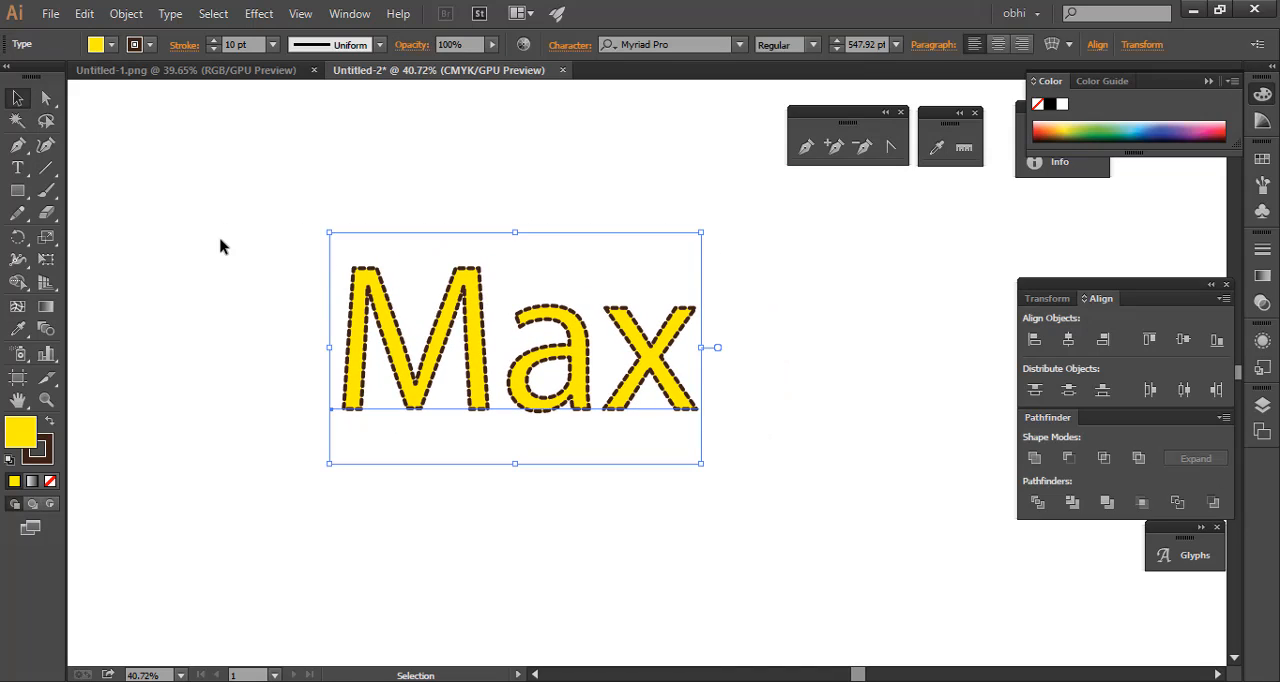
{"action": "left_click_drag", "start_coordinate": [221, 247], "coordinate": [829, 451]}
{"action": "key", "text": "Delete"}
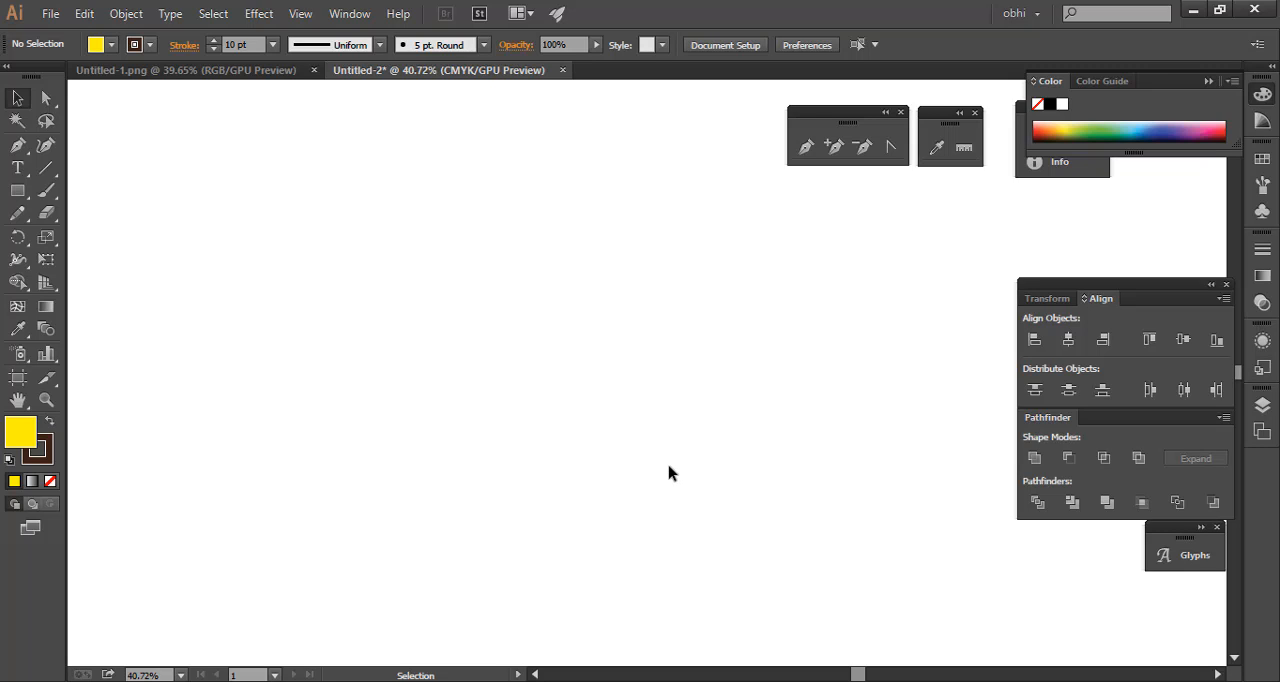
{"action": "left_click_drag", "start_coordinate": [212, 202], "coordinate": [620, 368]}
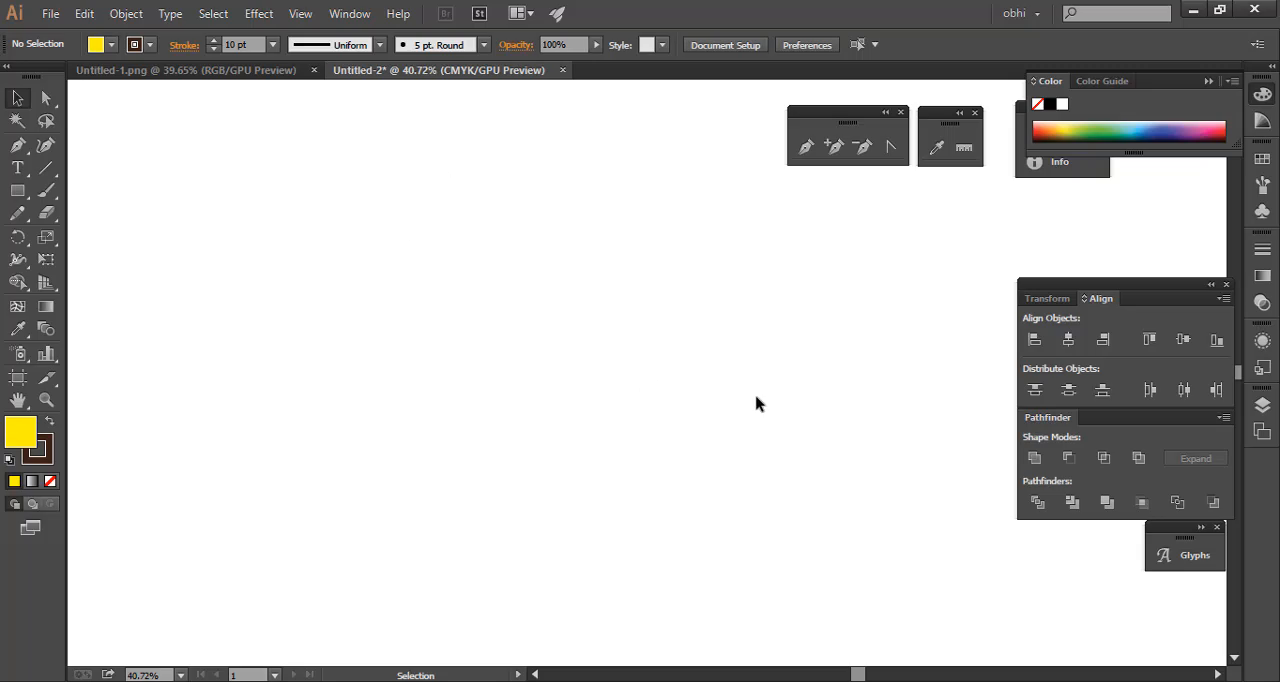